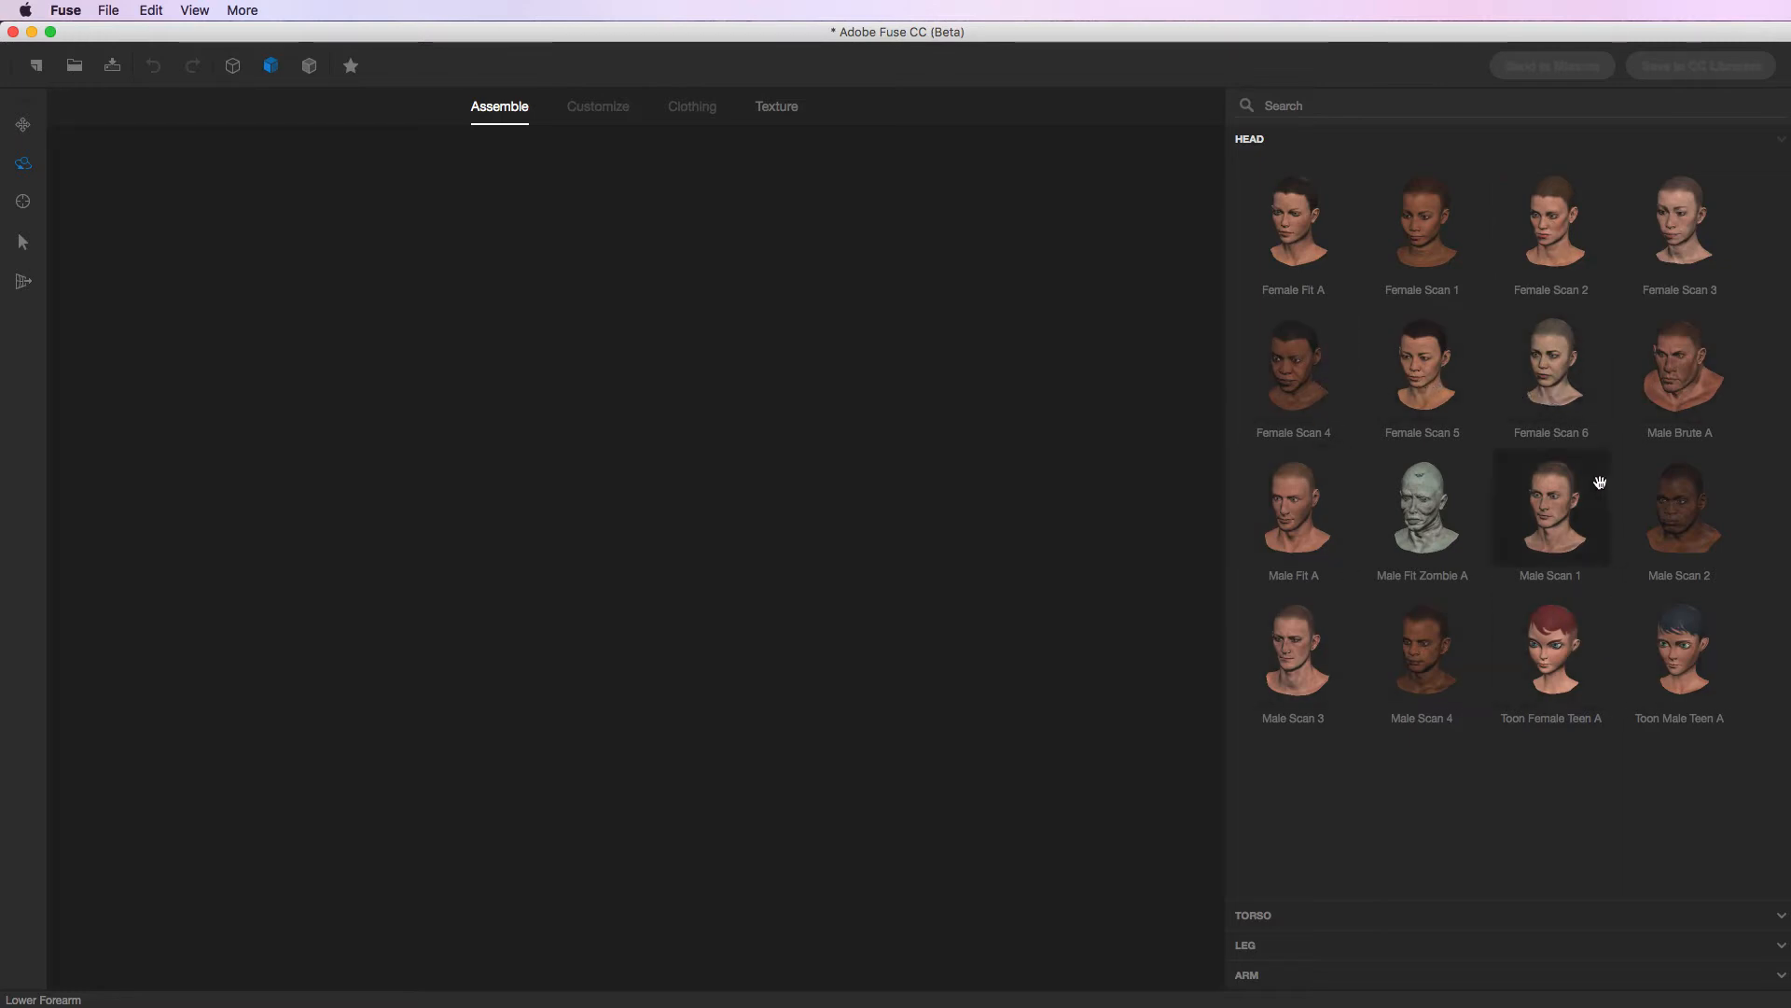
Start the character with the Female Scan 1 head.
click(1424, 220)
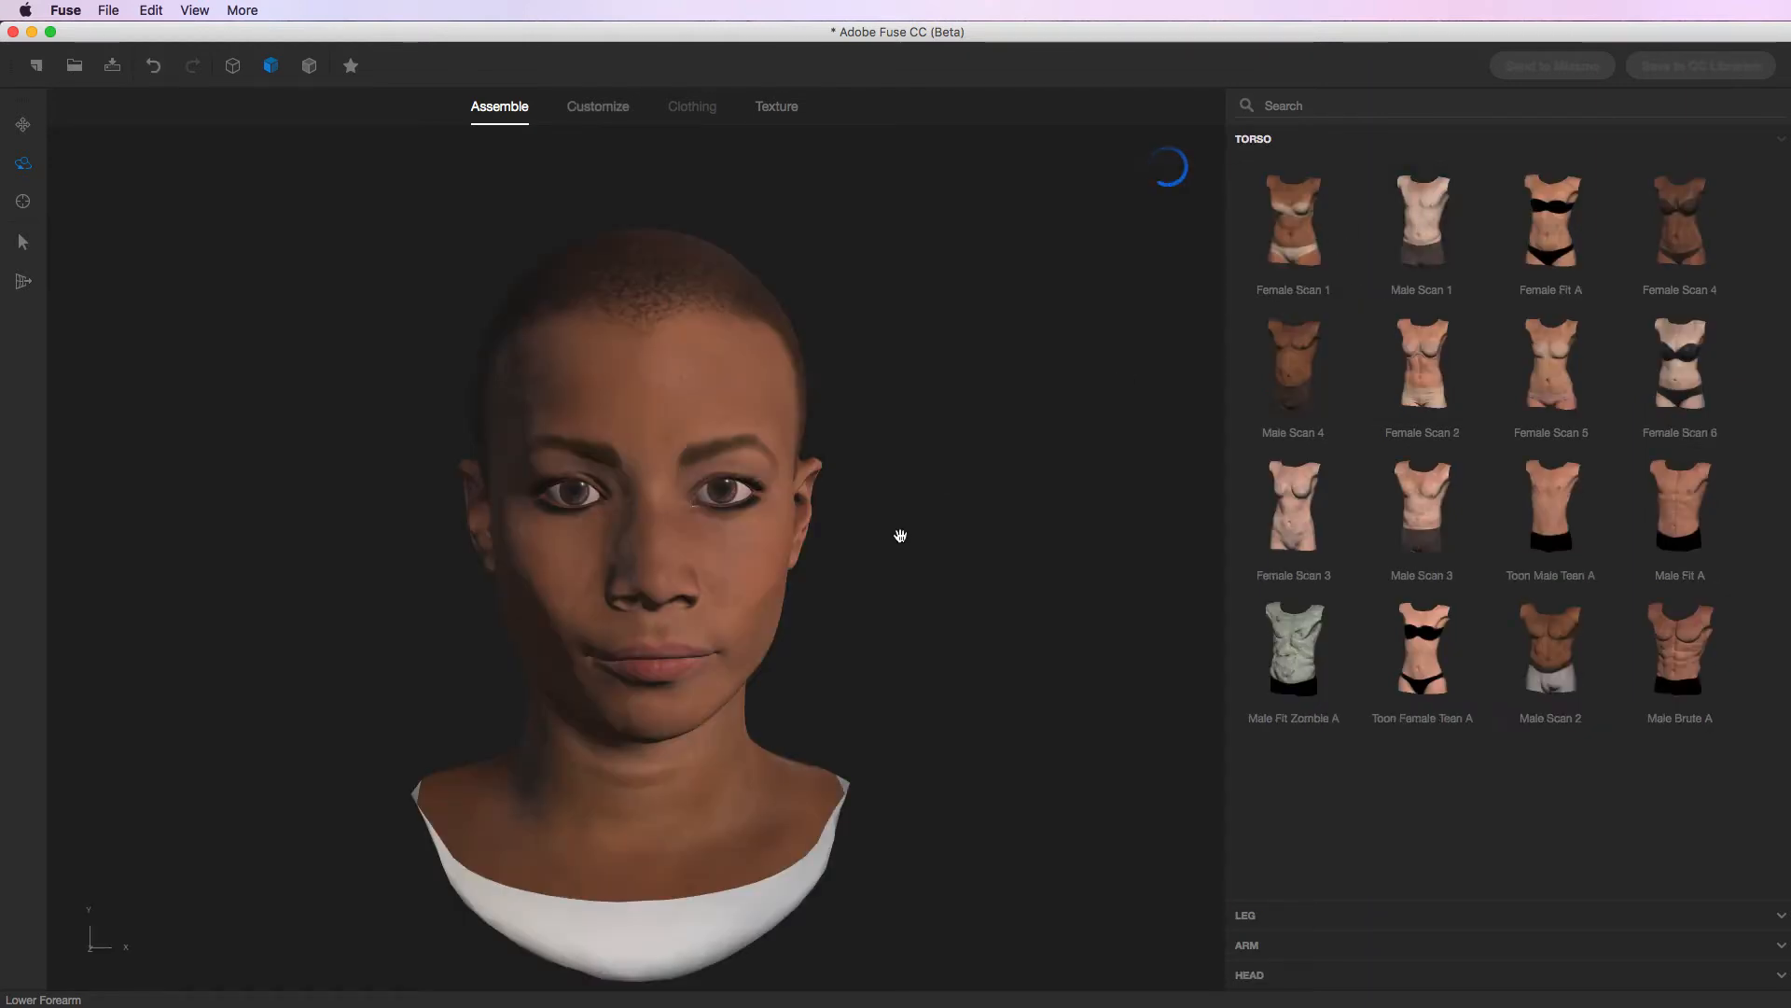
drag(931, 504, 985, 506)
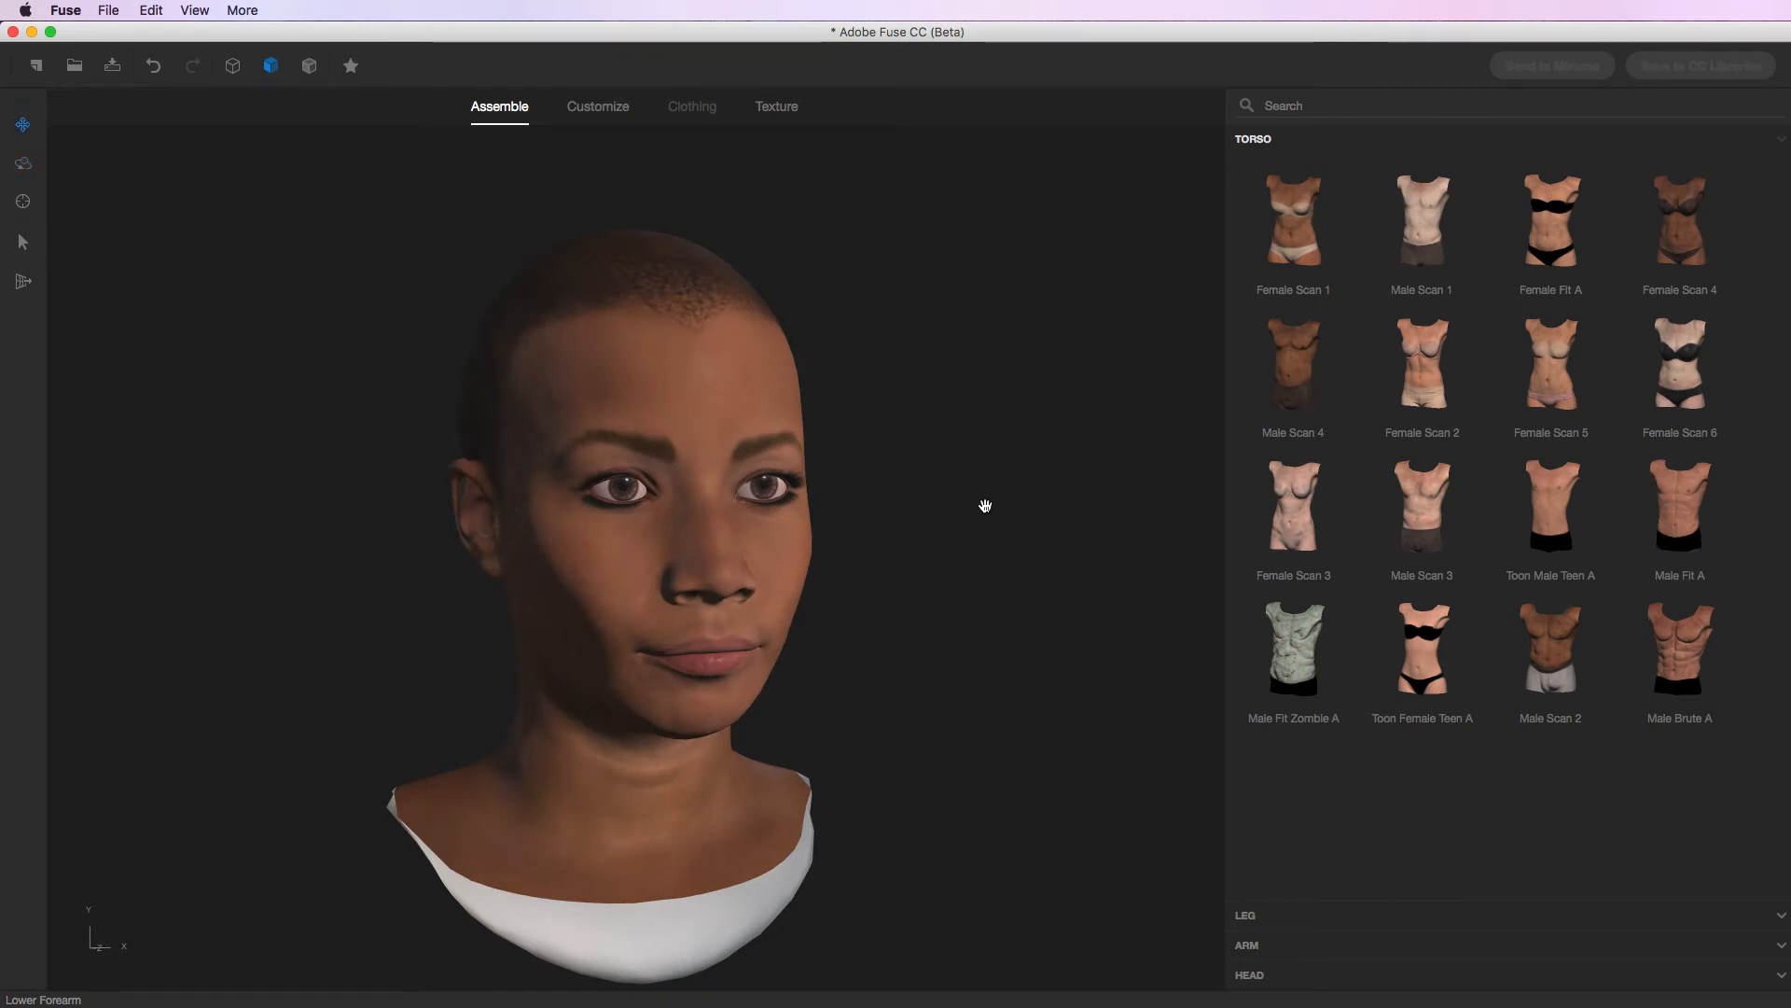
drag(983, 503, 960, 473)
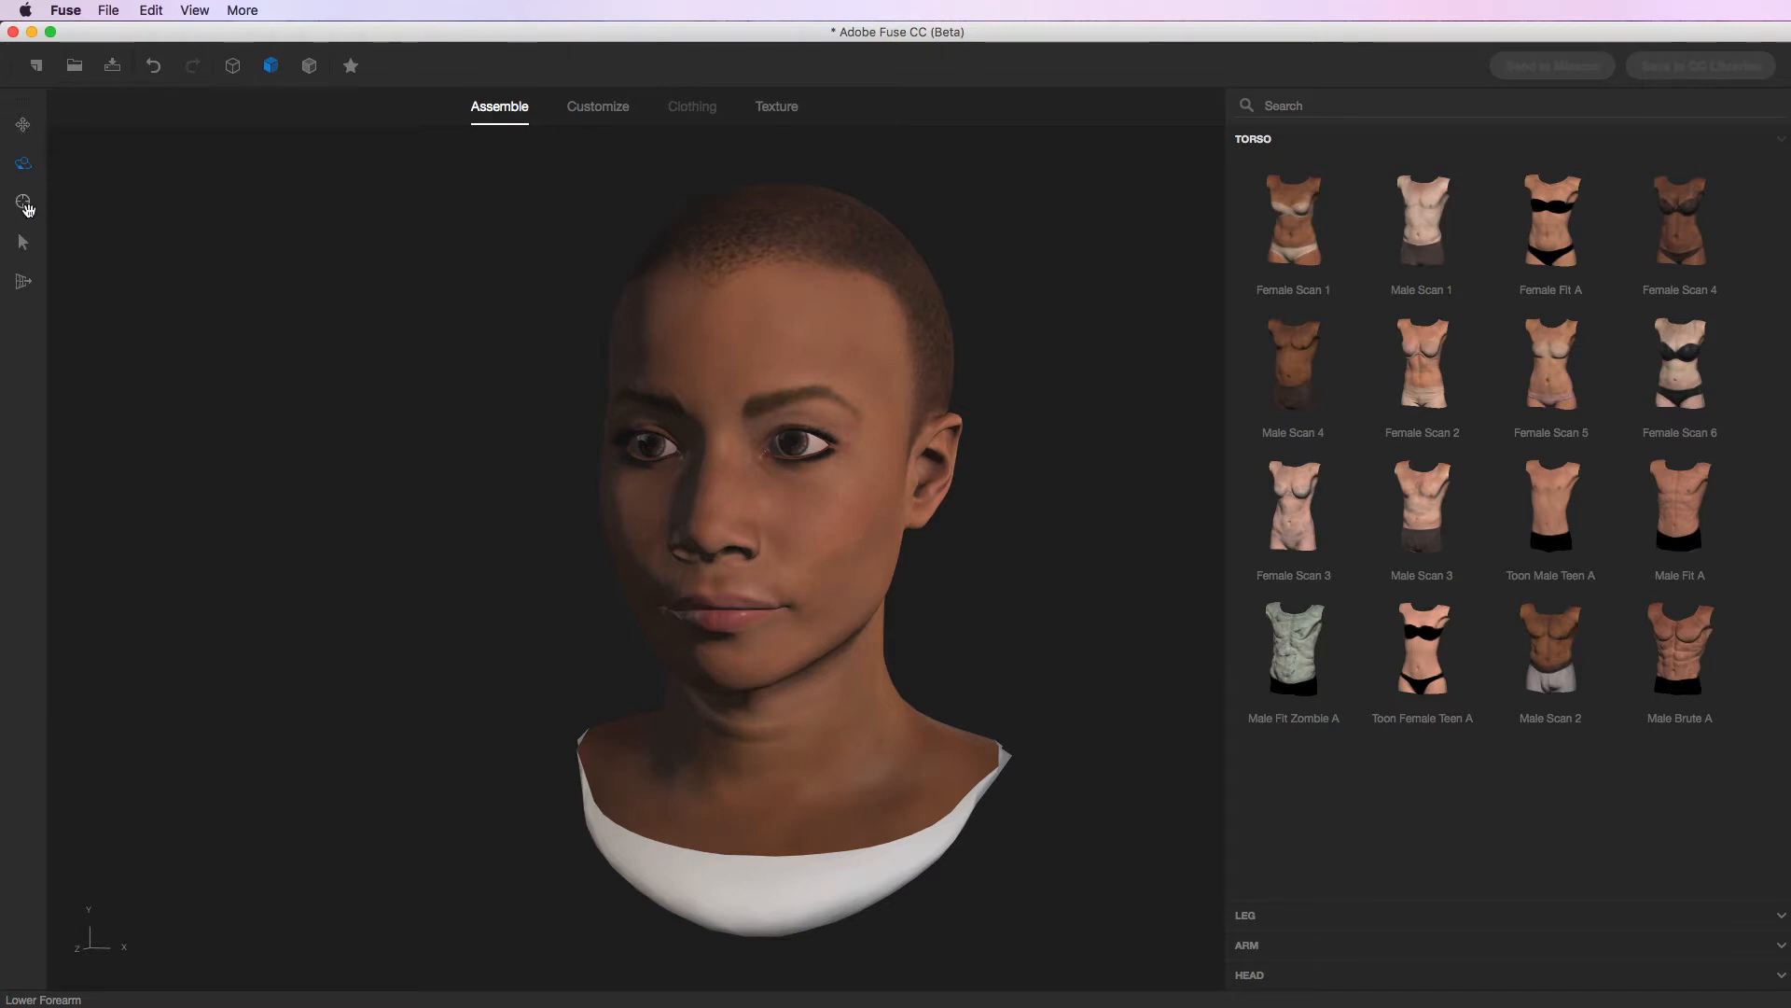
click(25, 204)
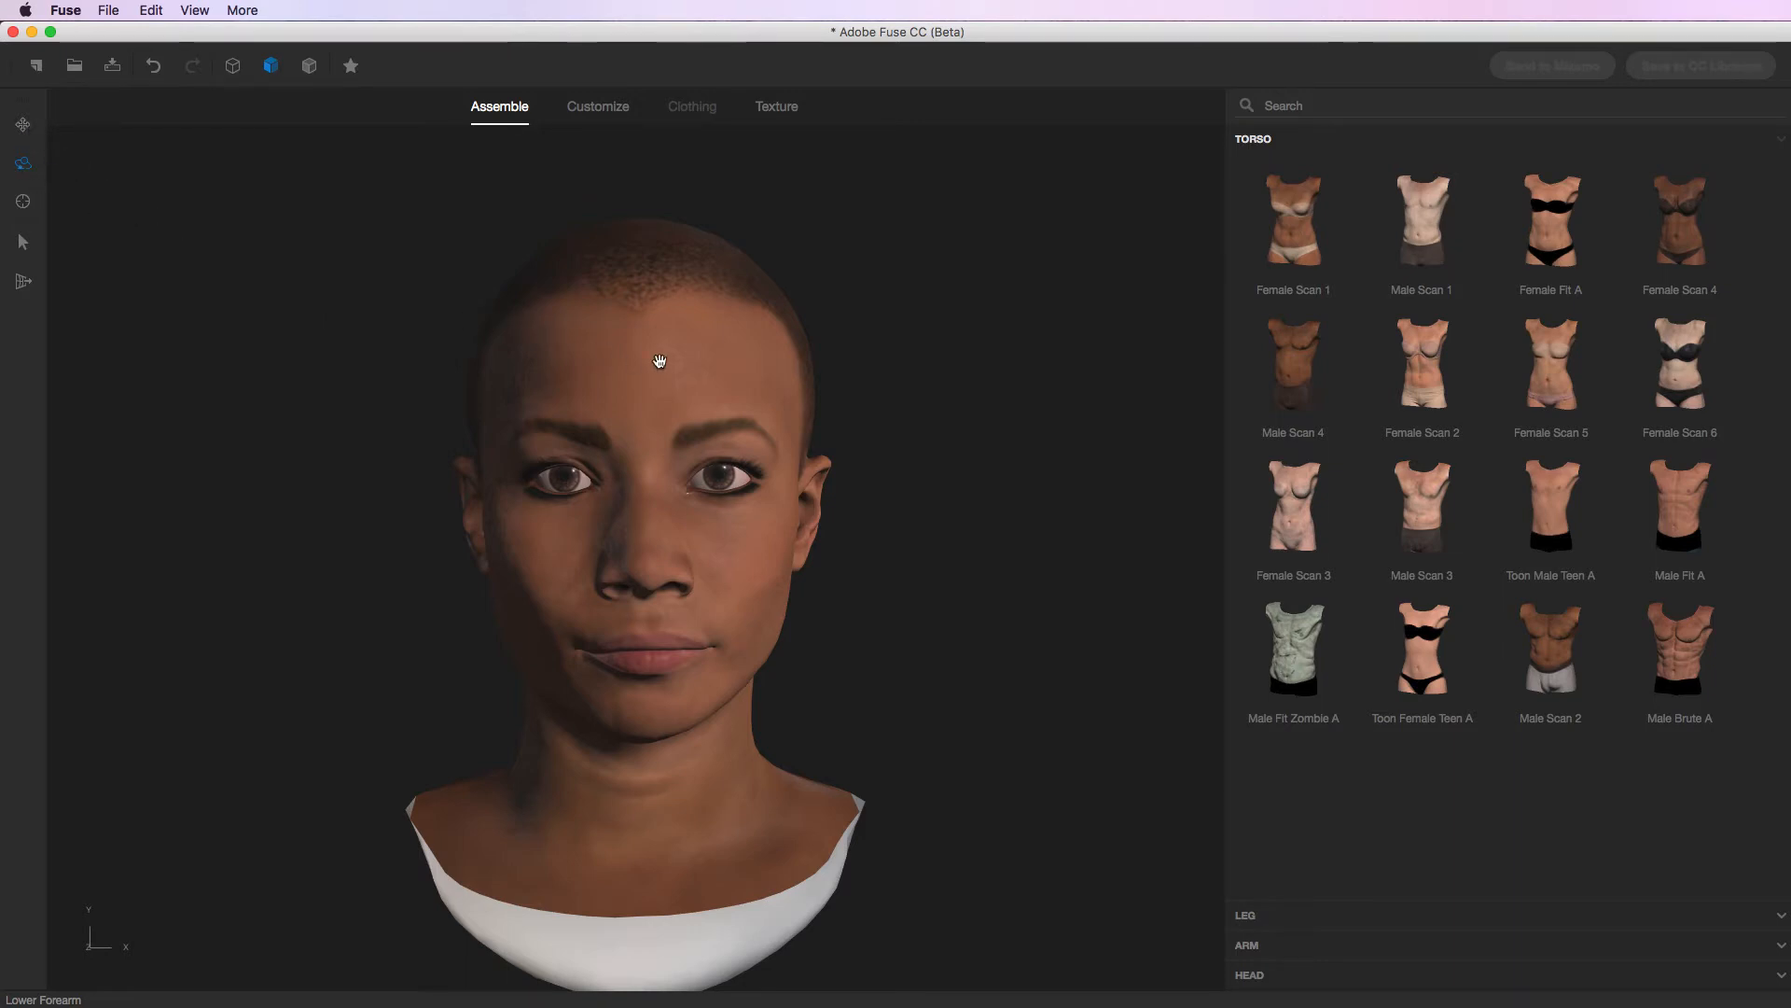
Select the head, examine it in side profile, and fit the camera back to the front of the model.
click(653, 443)
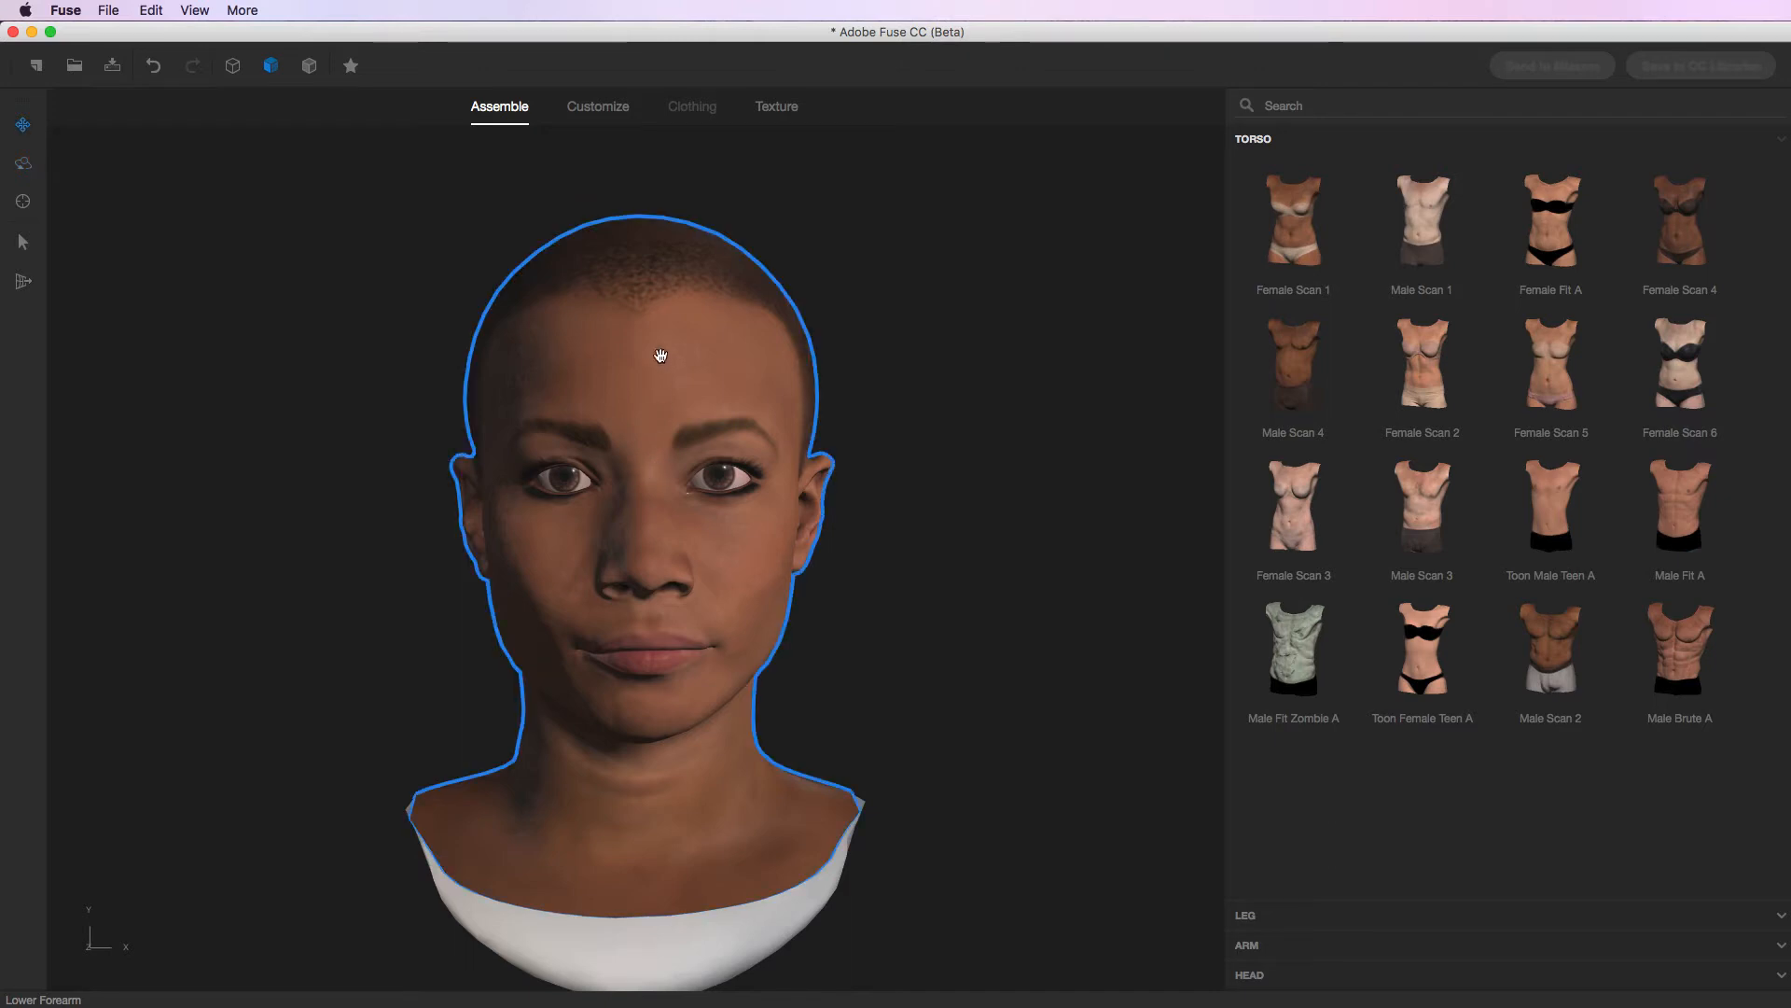
middle_drag(1014, 461, 1009, 567)
right_drag(1009, 567, 600, 546)
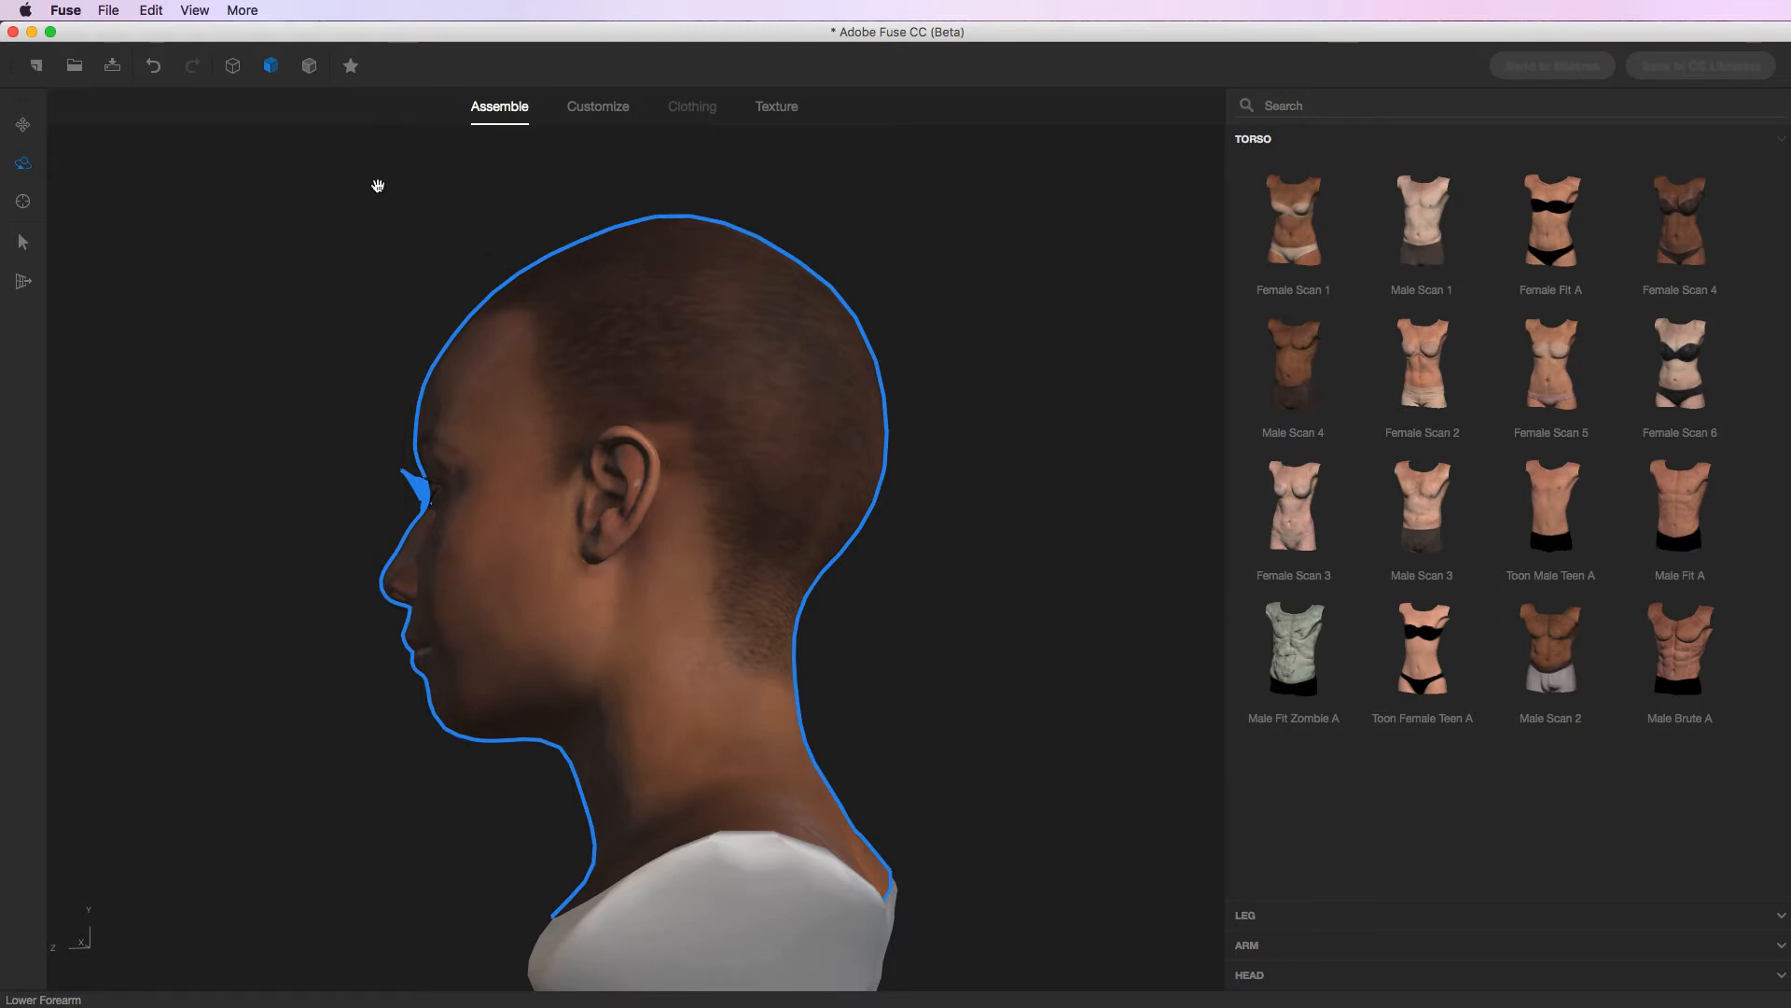
click(199, 13)
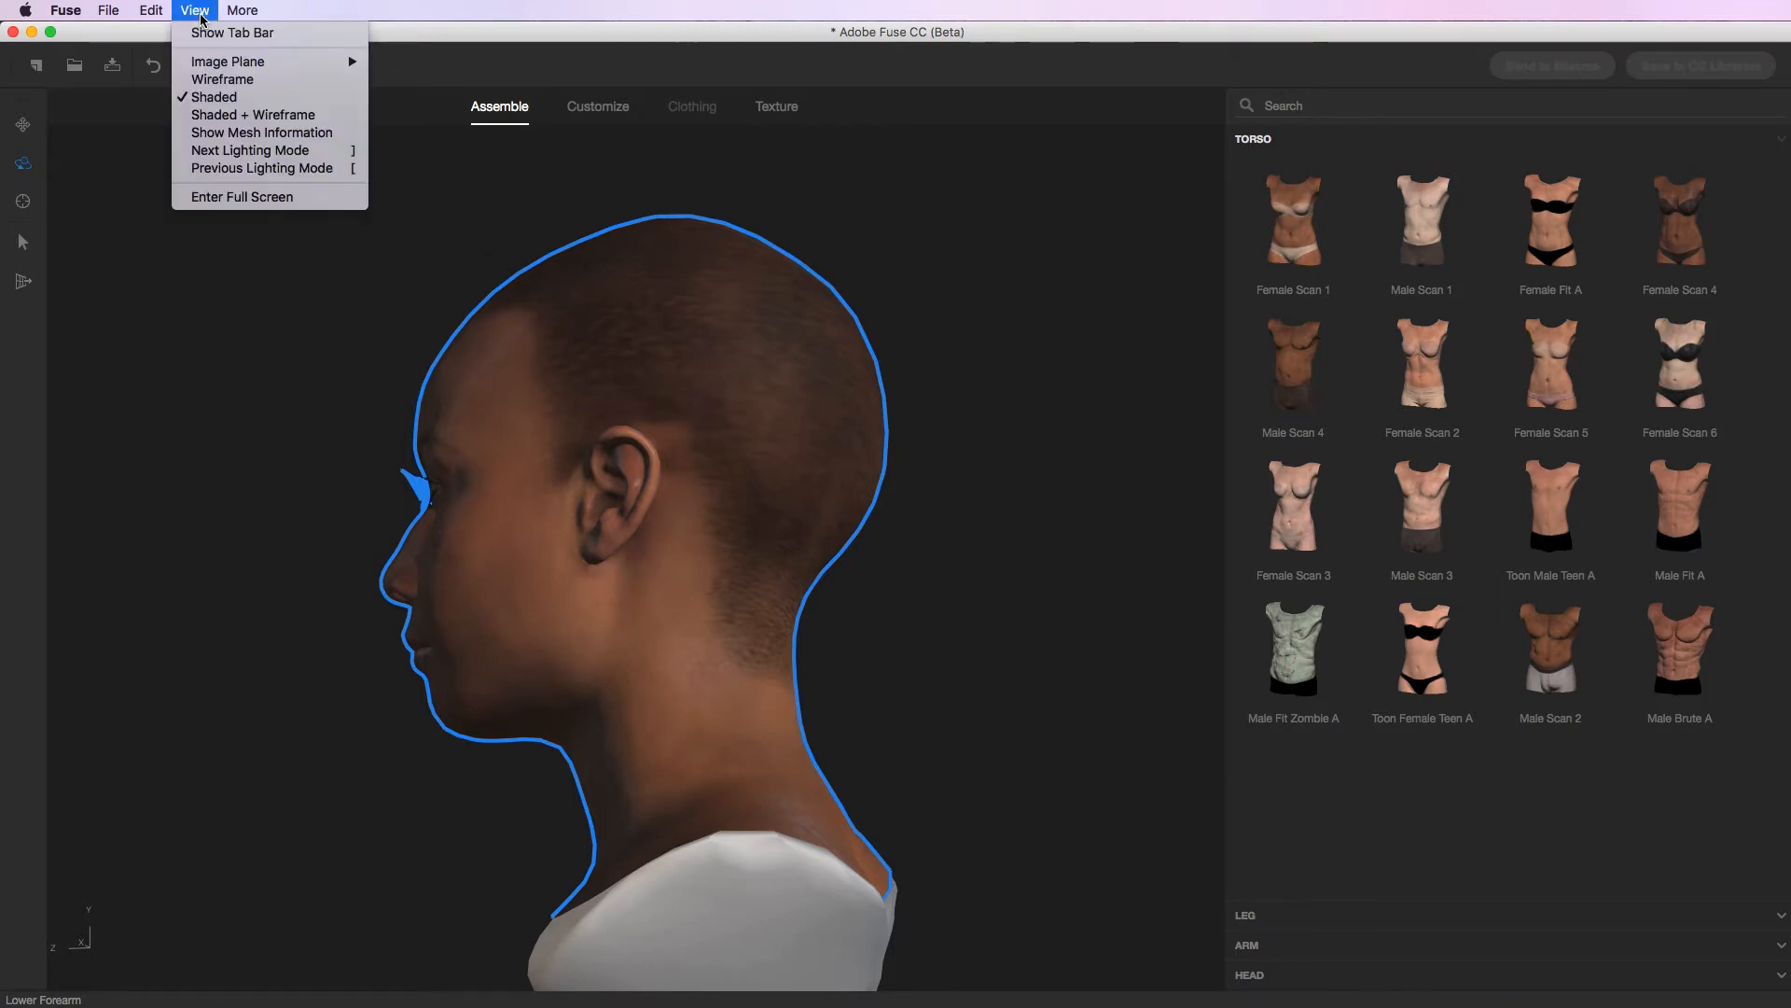
mouse_move(152, 15)
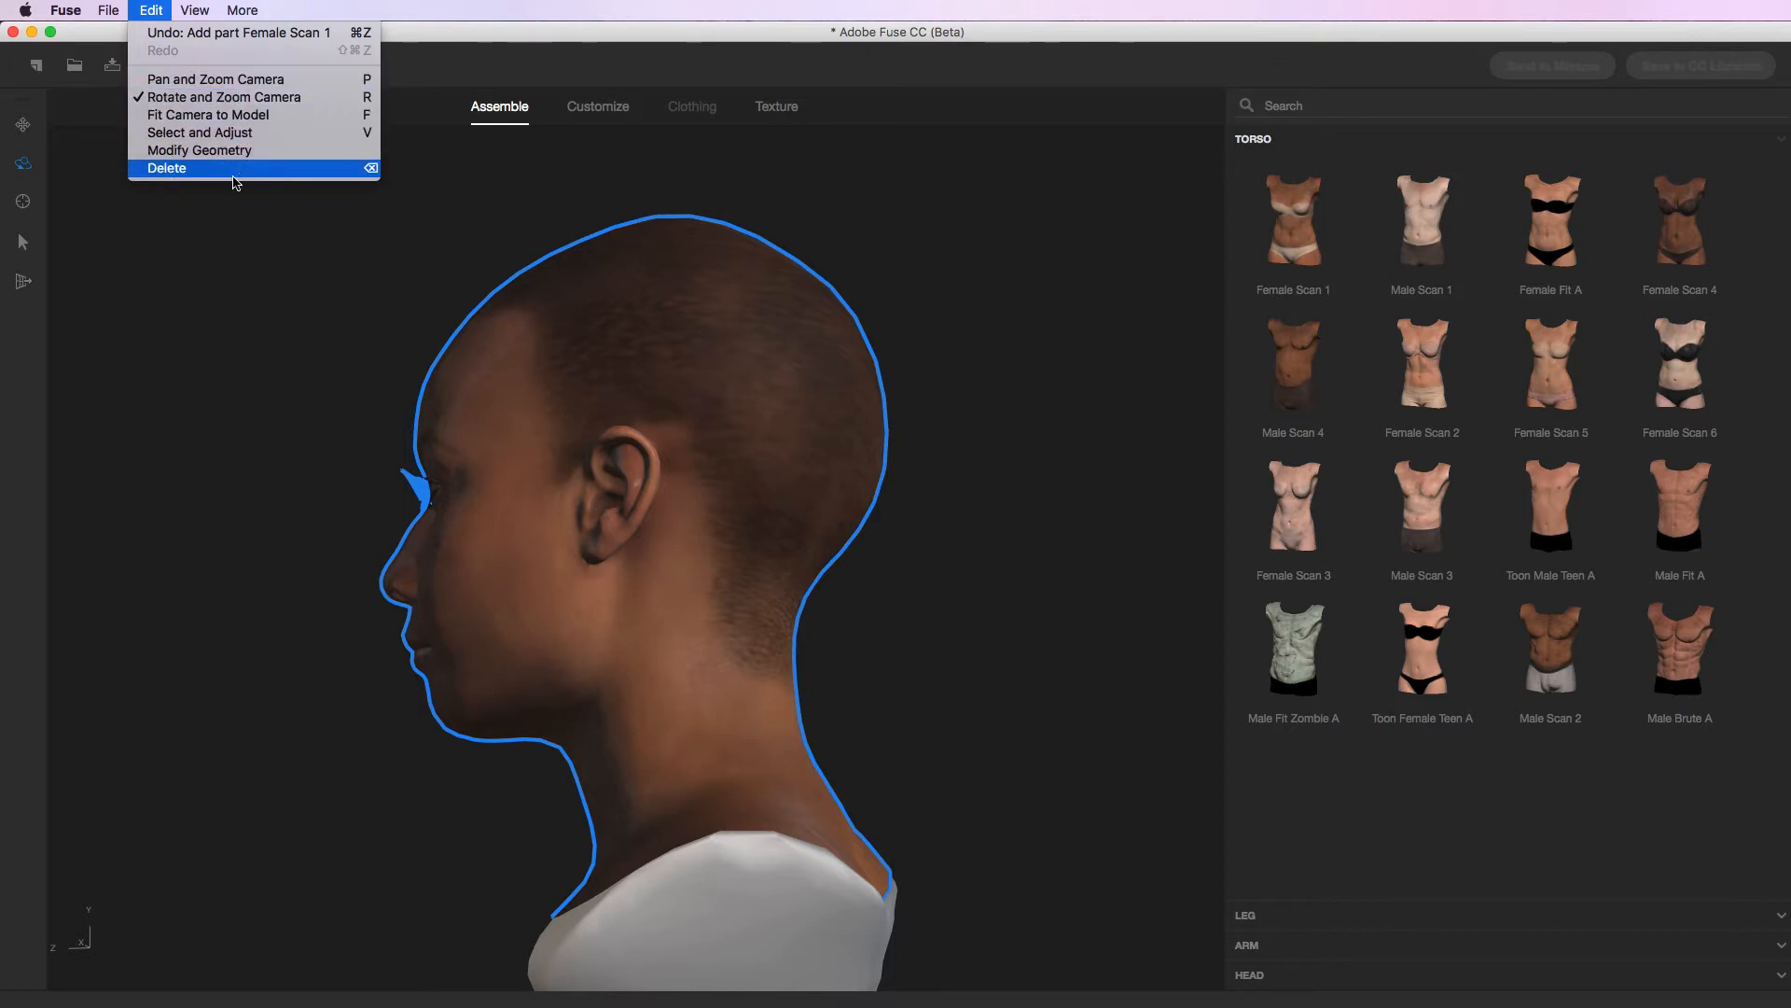
click(462, 197)
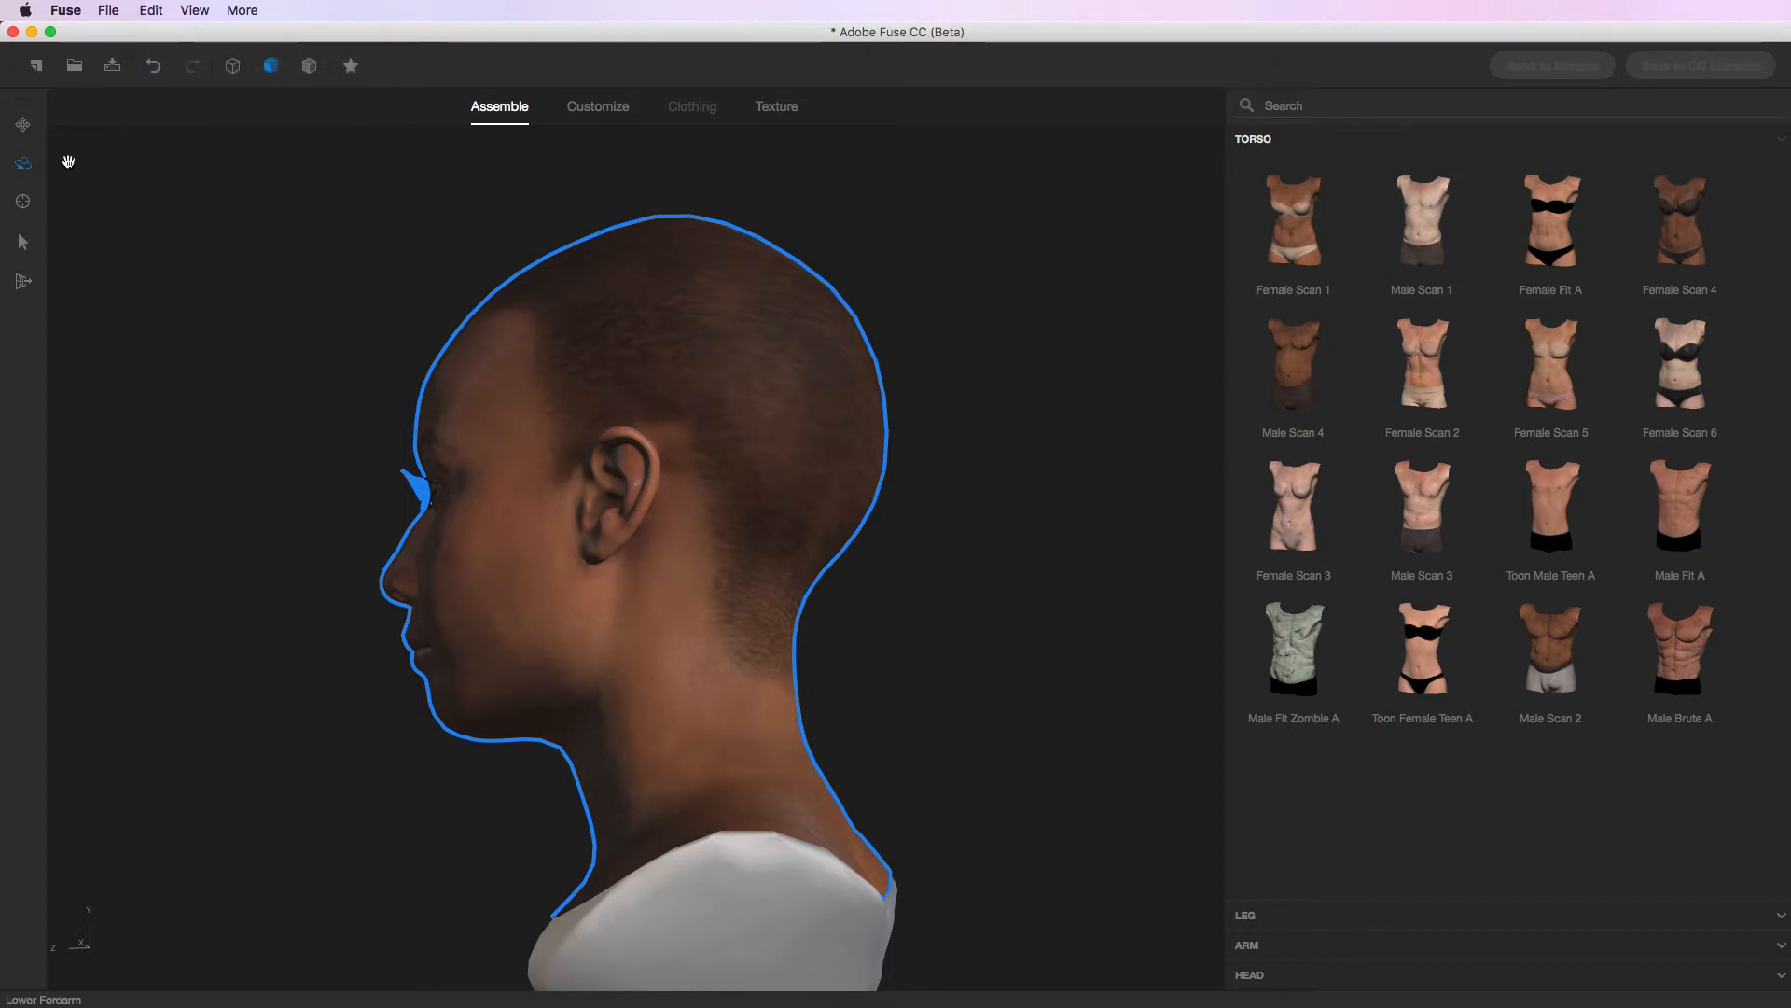
click(23, 201)
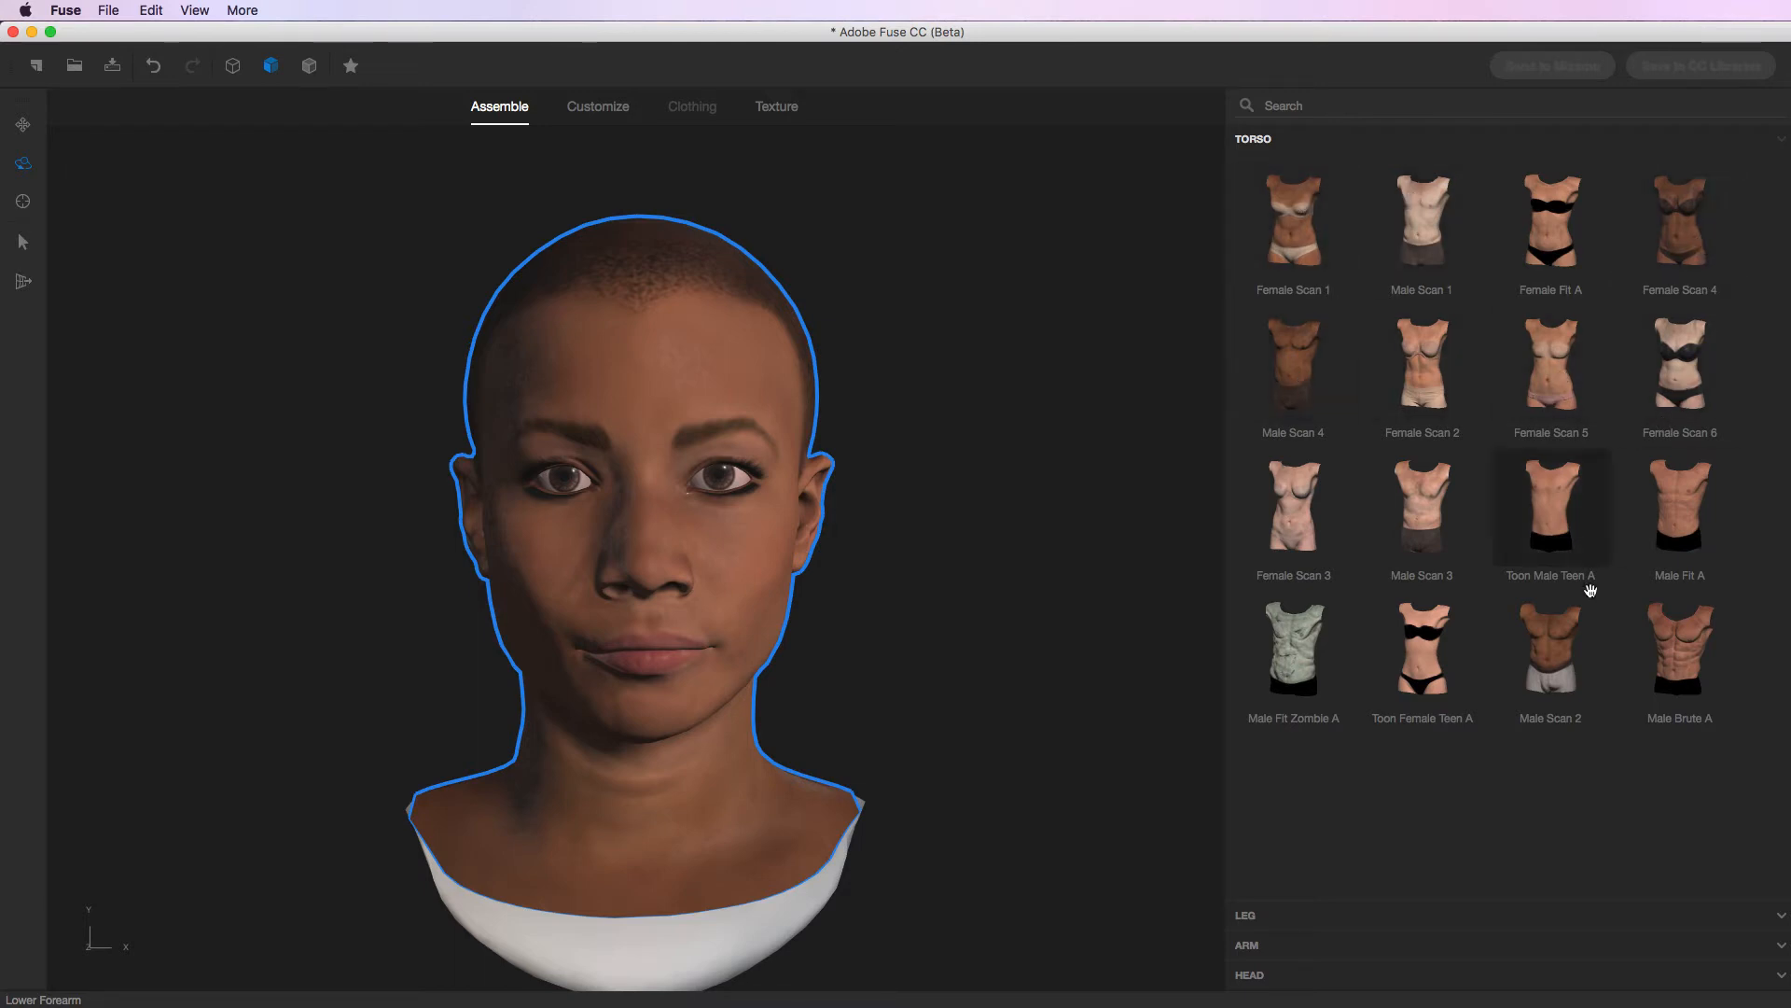
Assemble the body from the Female Scan 4 torso, legs and arms, replacing an initially tried Male Scan 4 torso.
click(1300, 359)
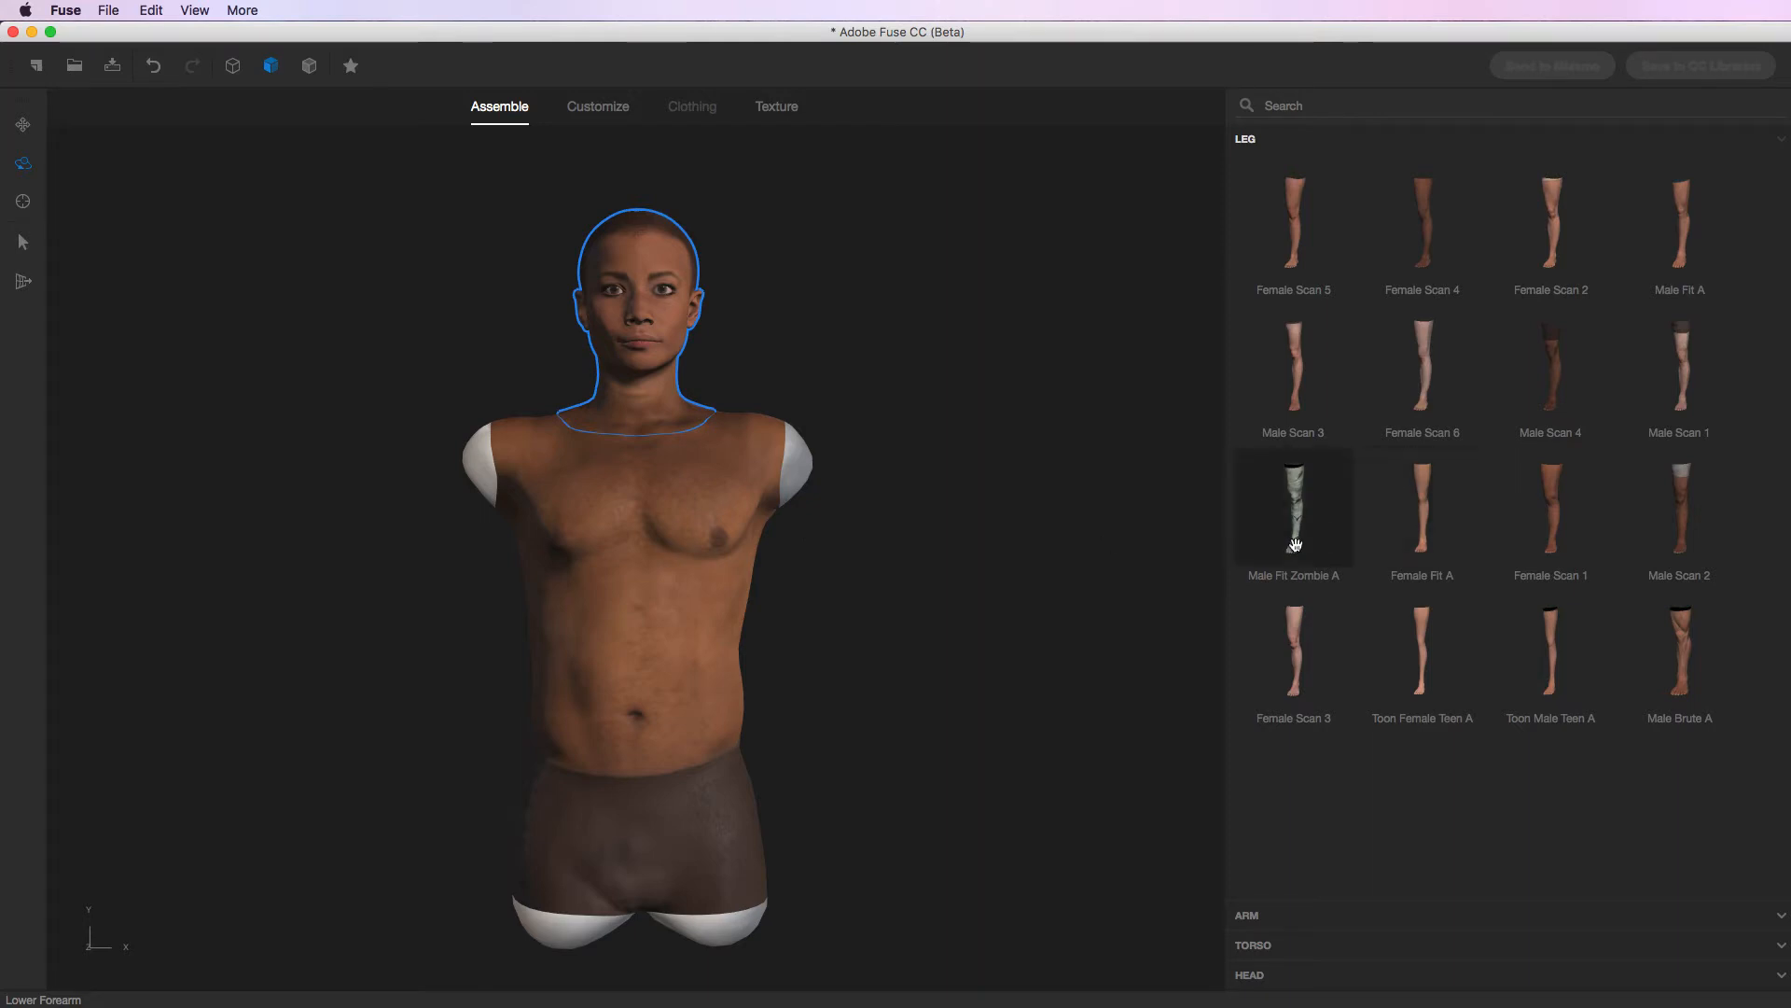
click(1258, 946)
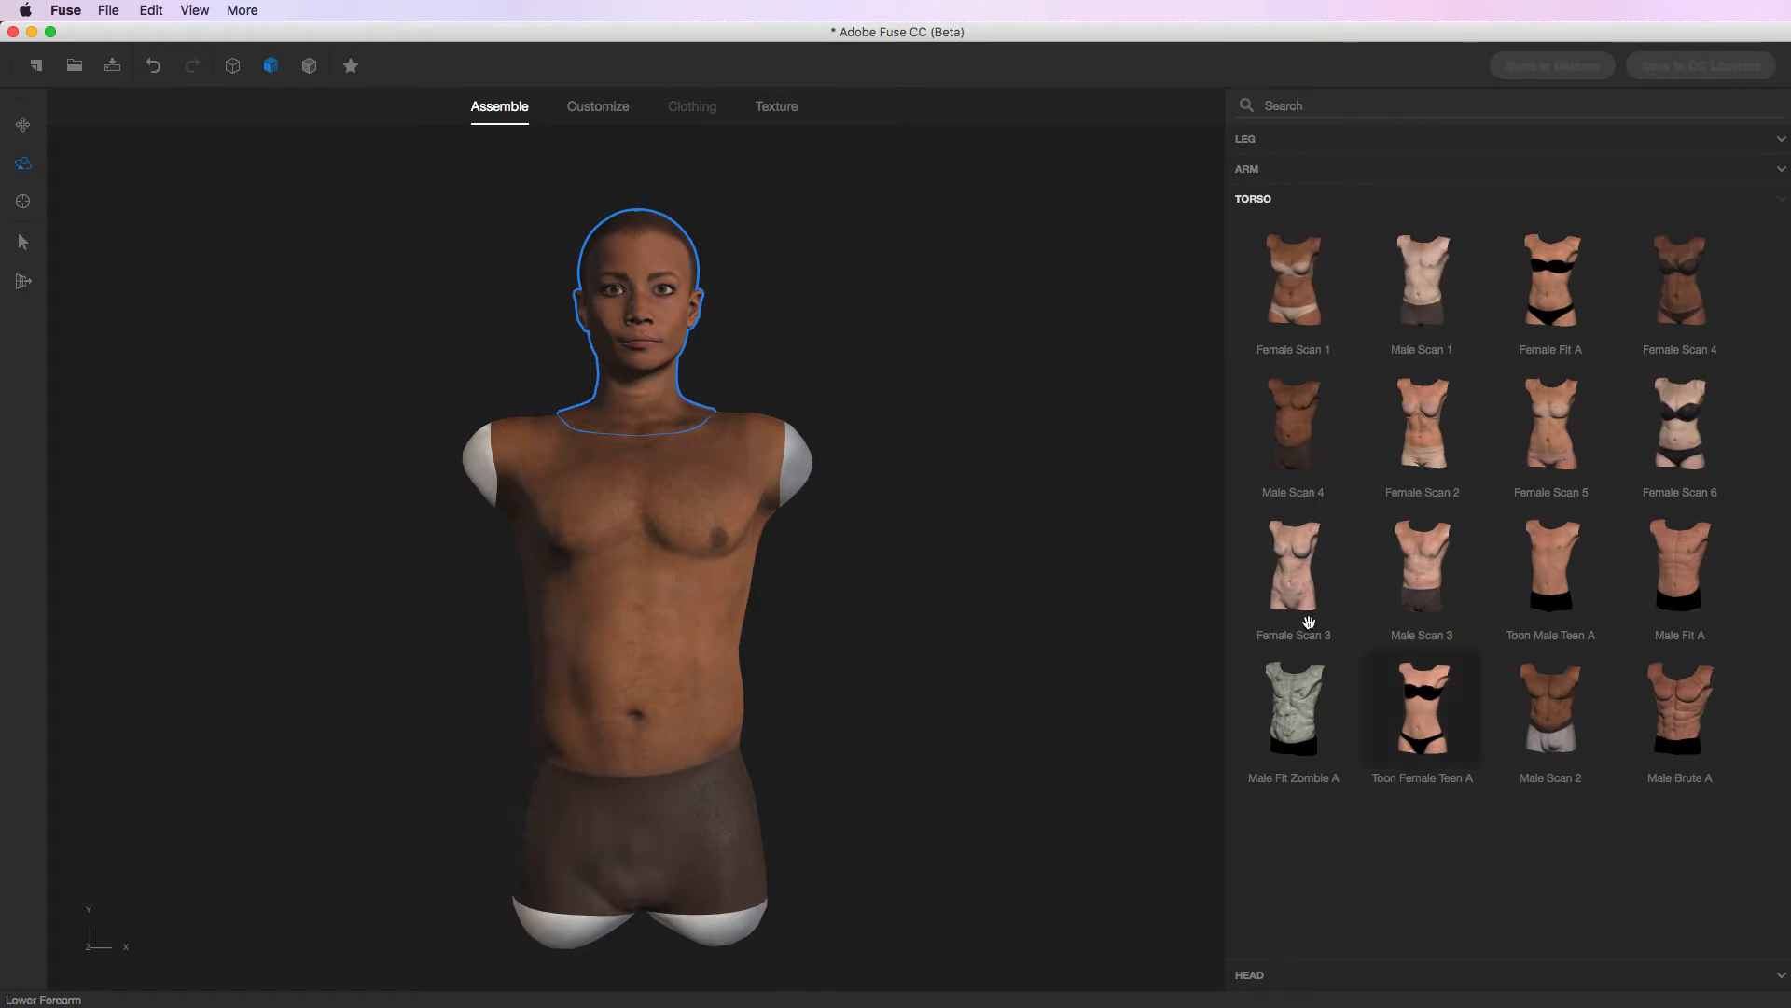
click(1678, 293)
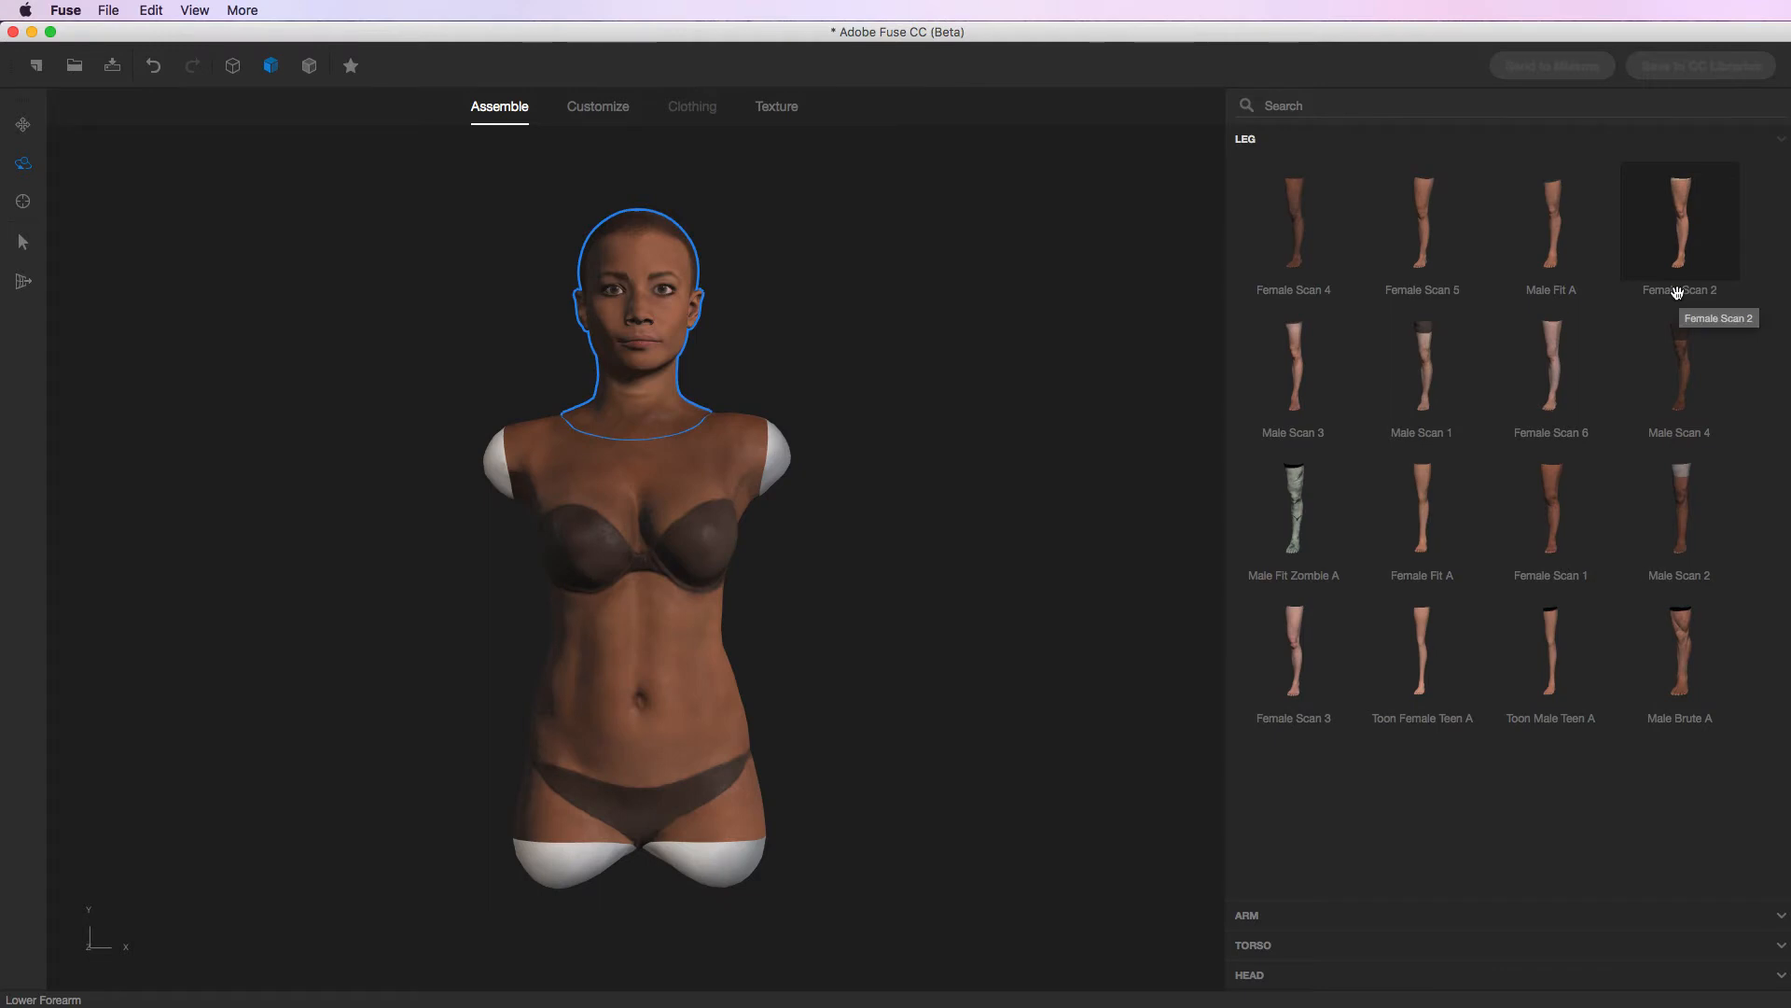
click(1295, 242)
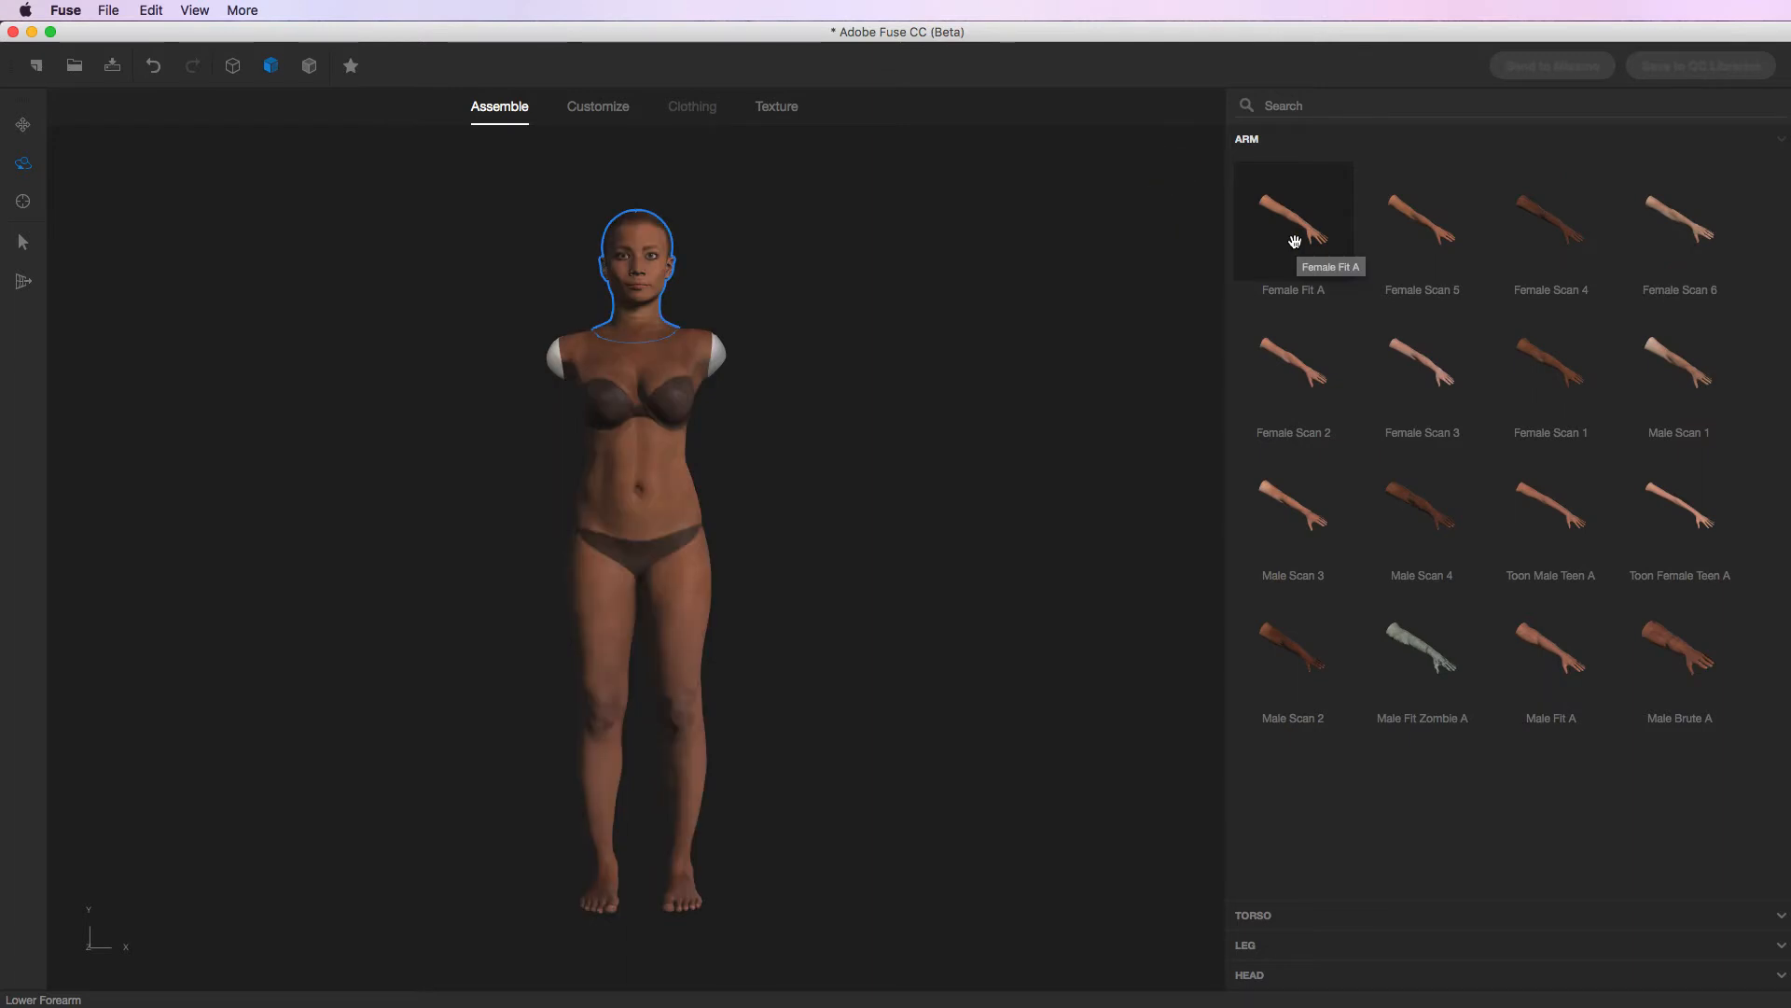
click(1571, 237)
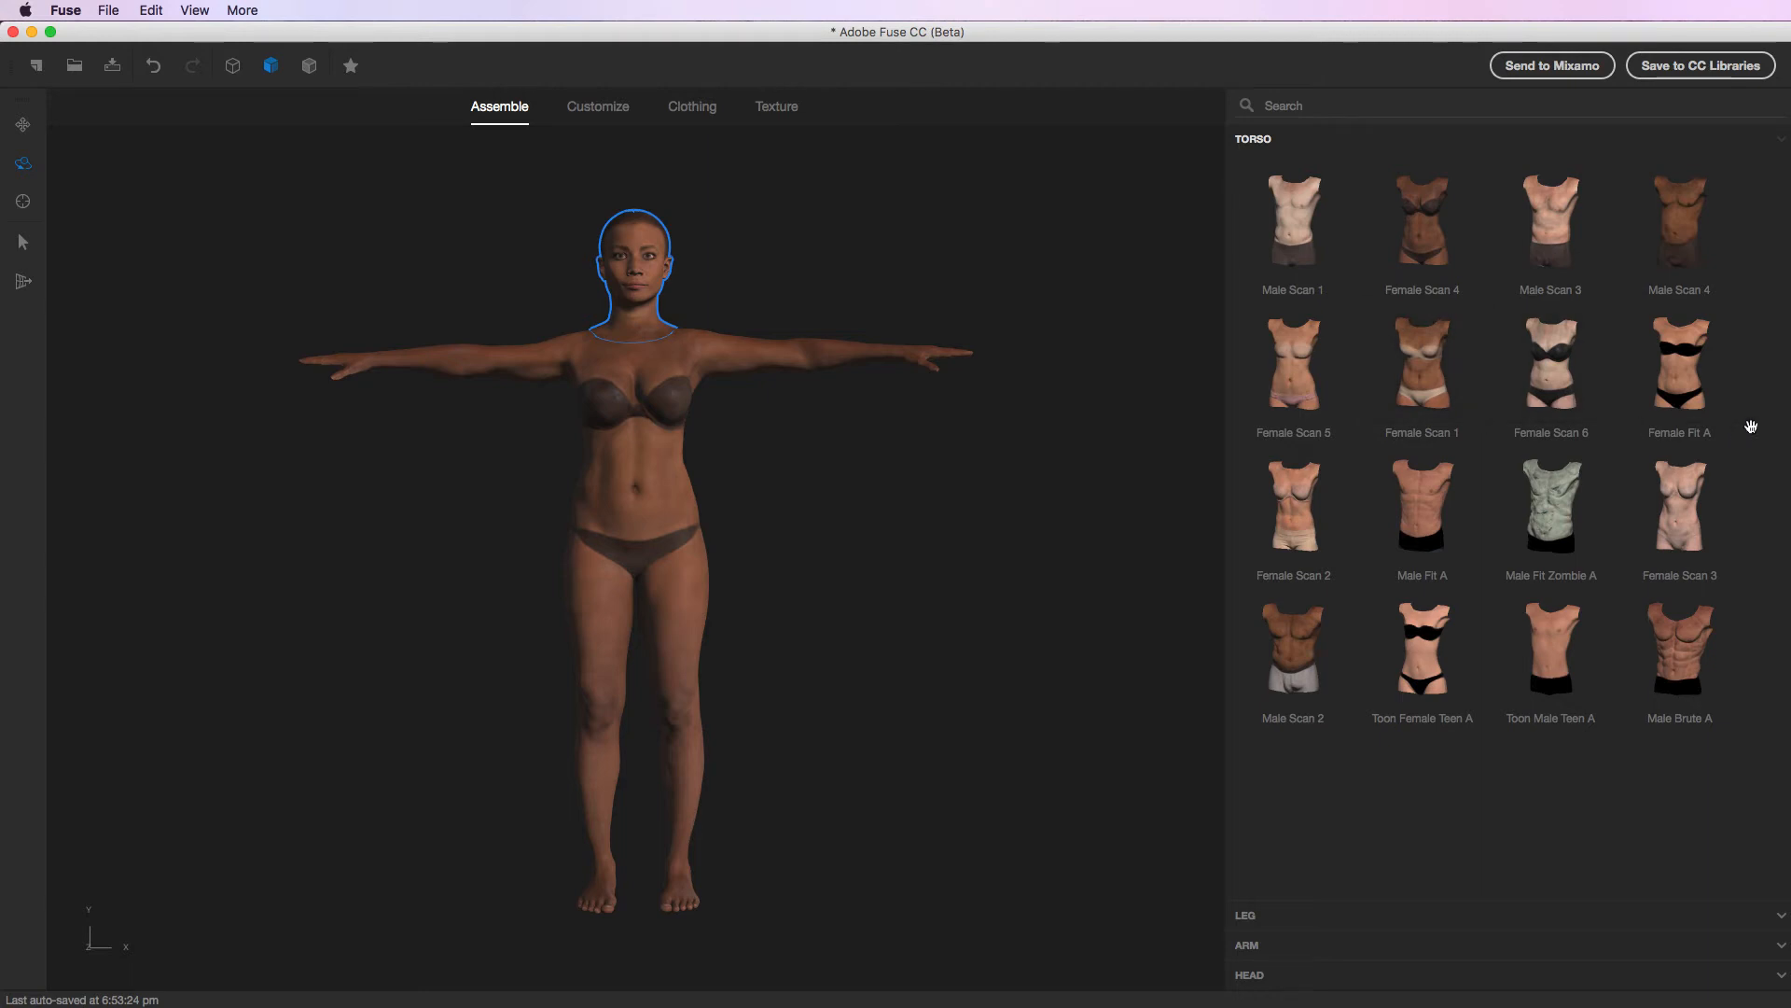
Open the head shape settings for customizing the character and frame her face close up.
click(608, 110)
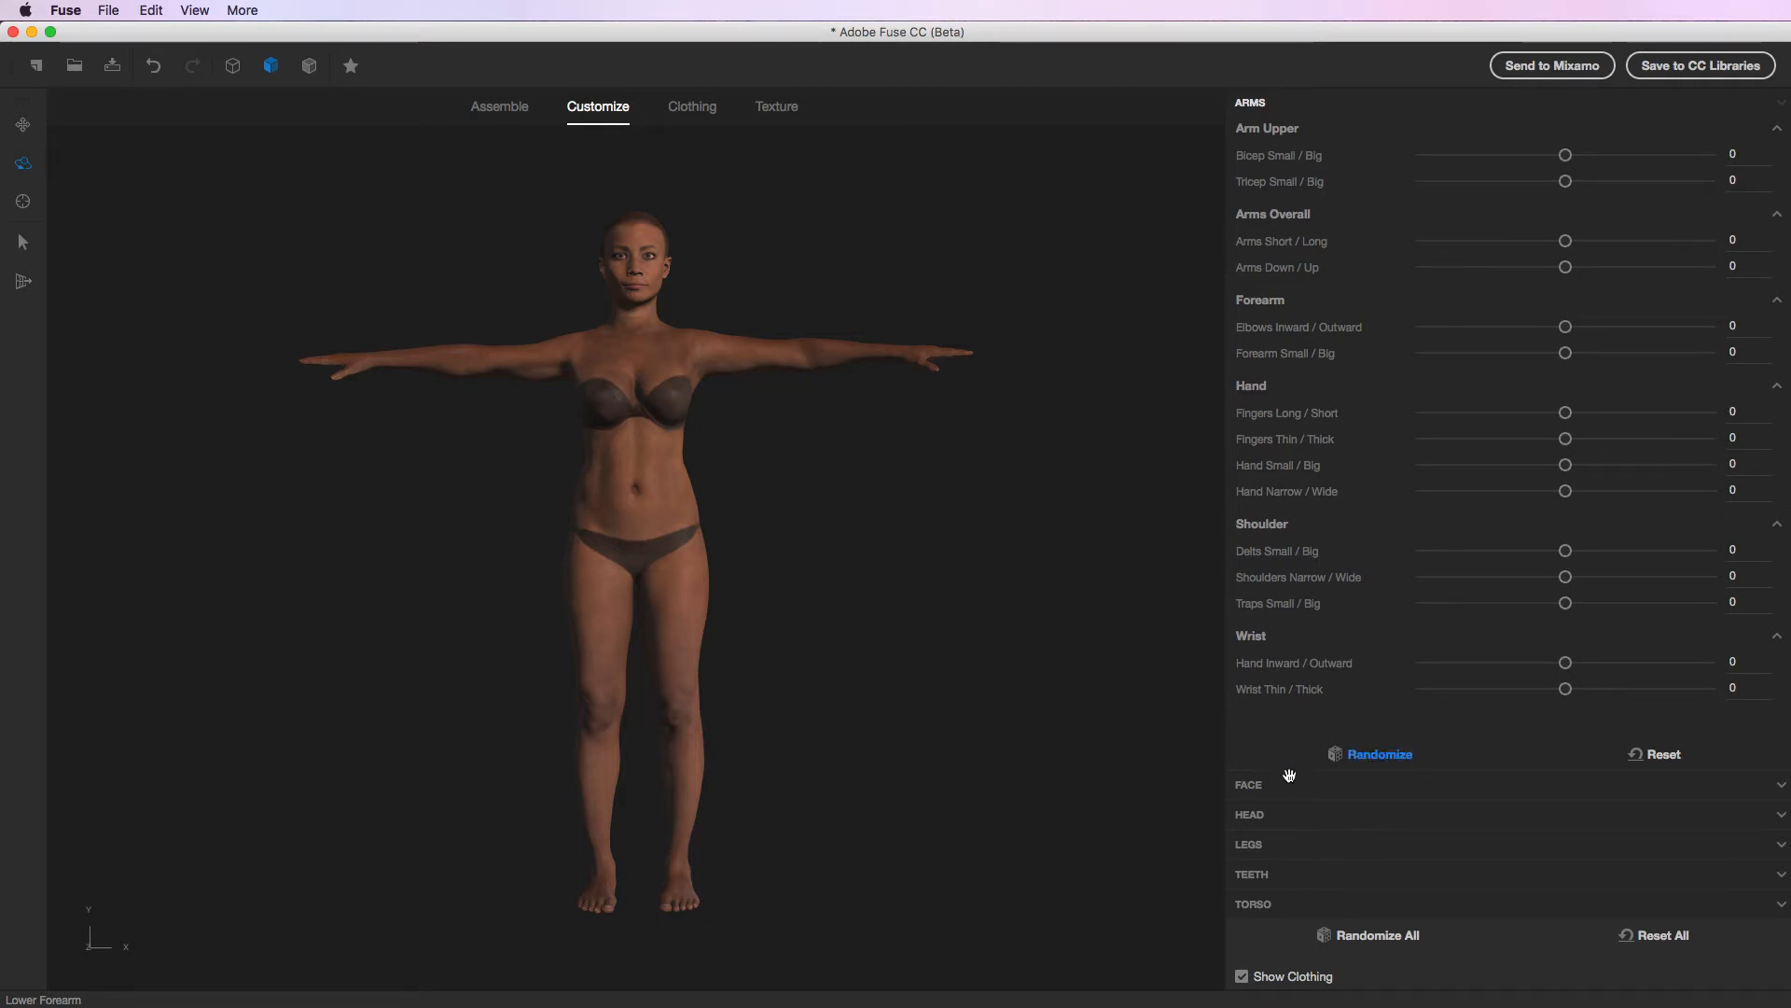
click(1251, 815)
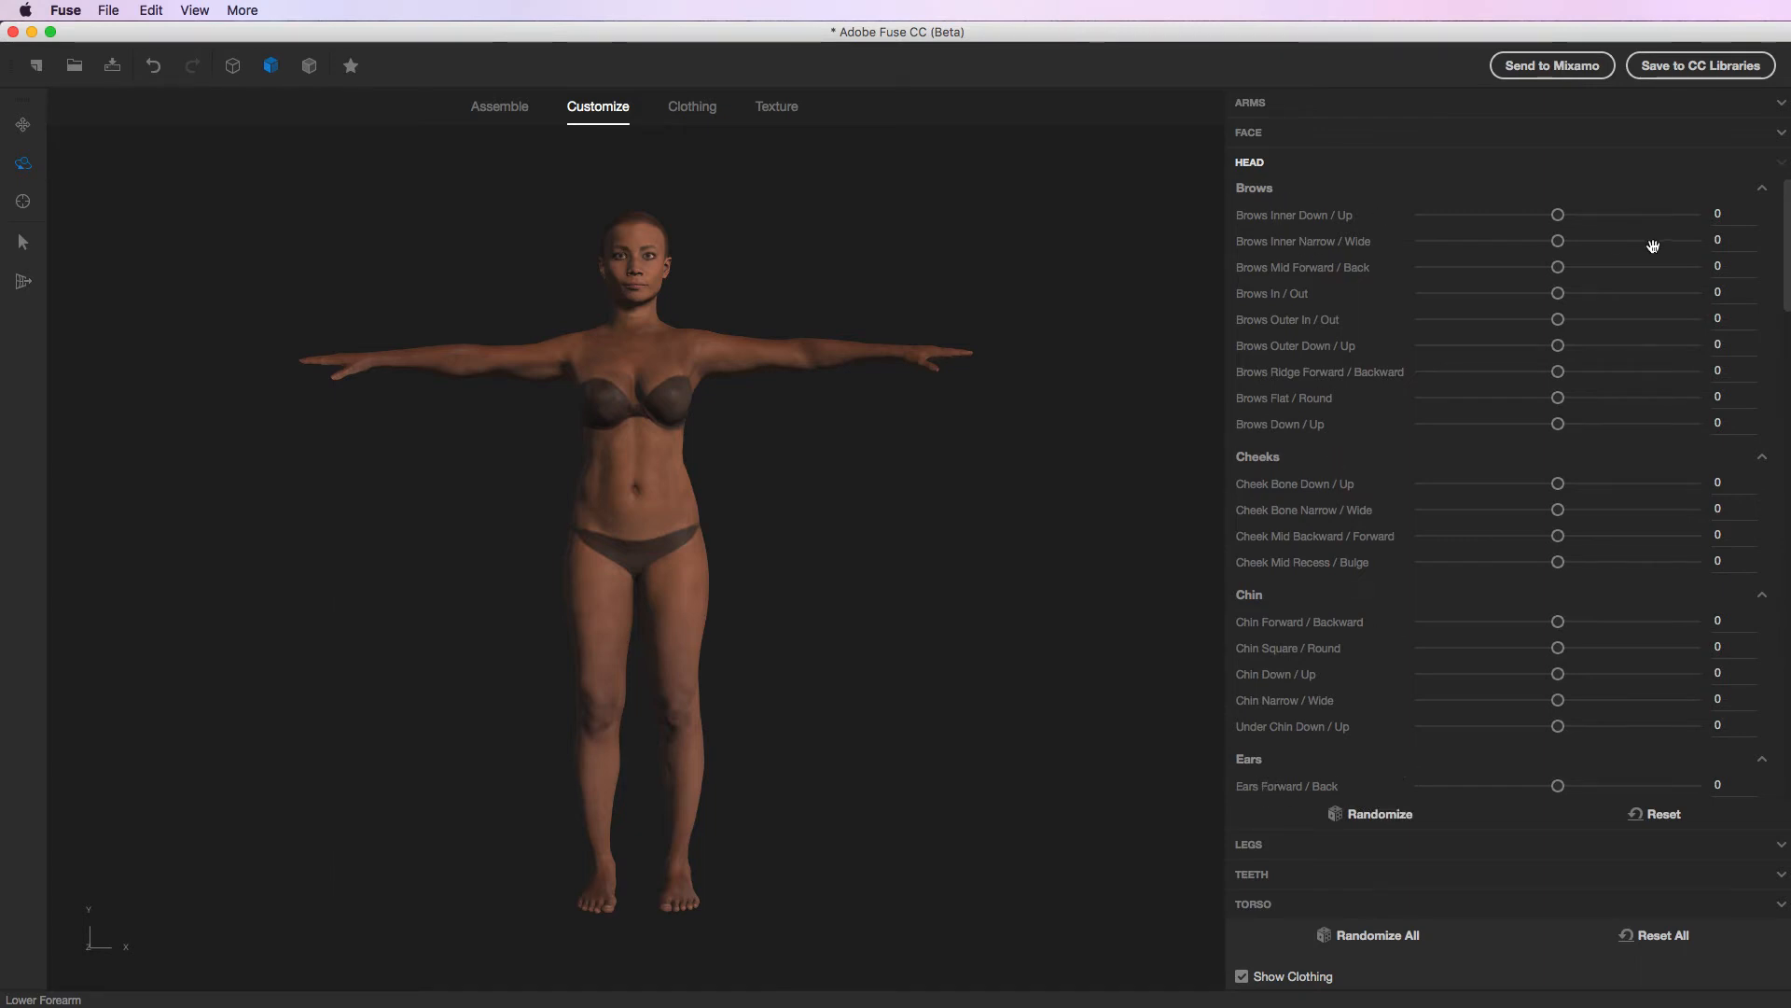
click(1558, 216)
scroll(628, 329, up, 5)
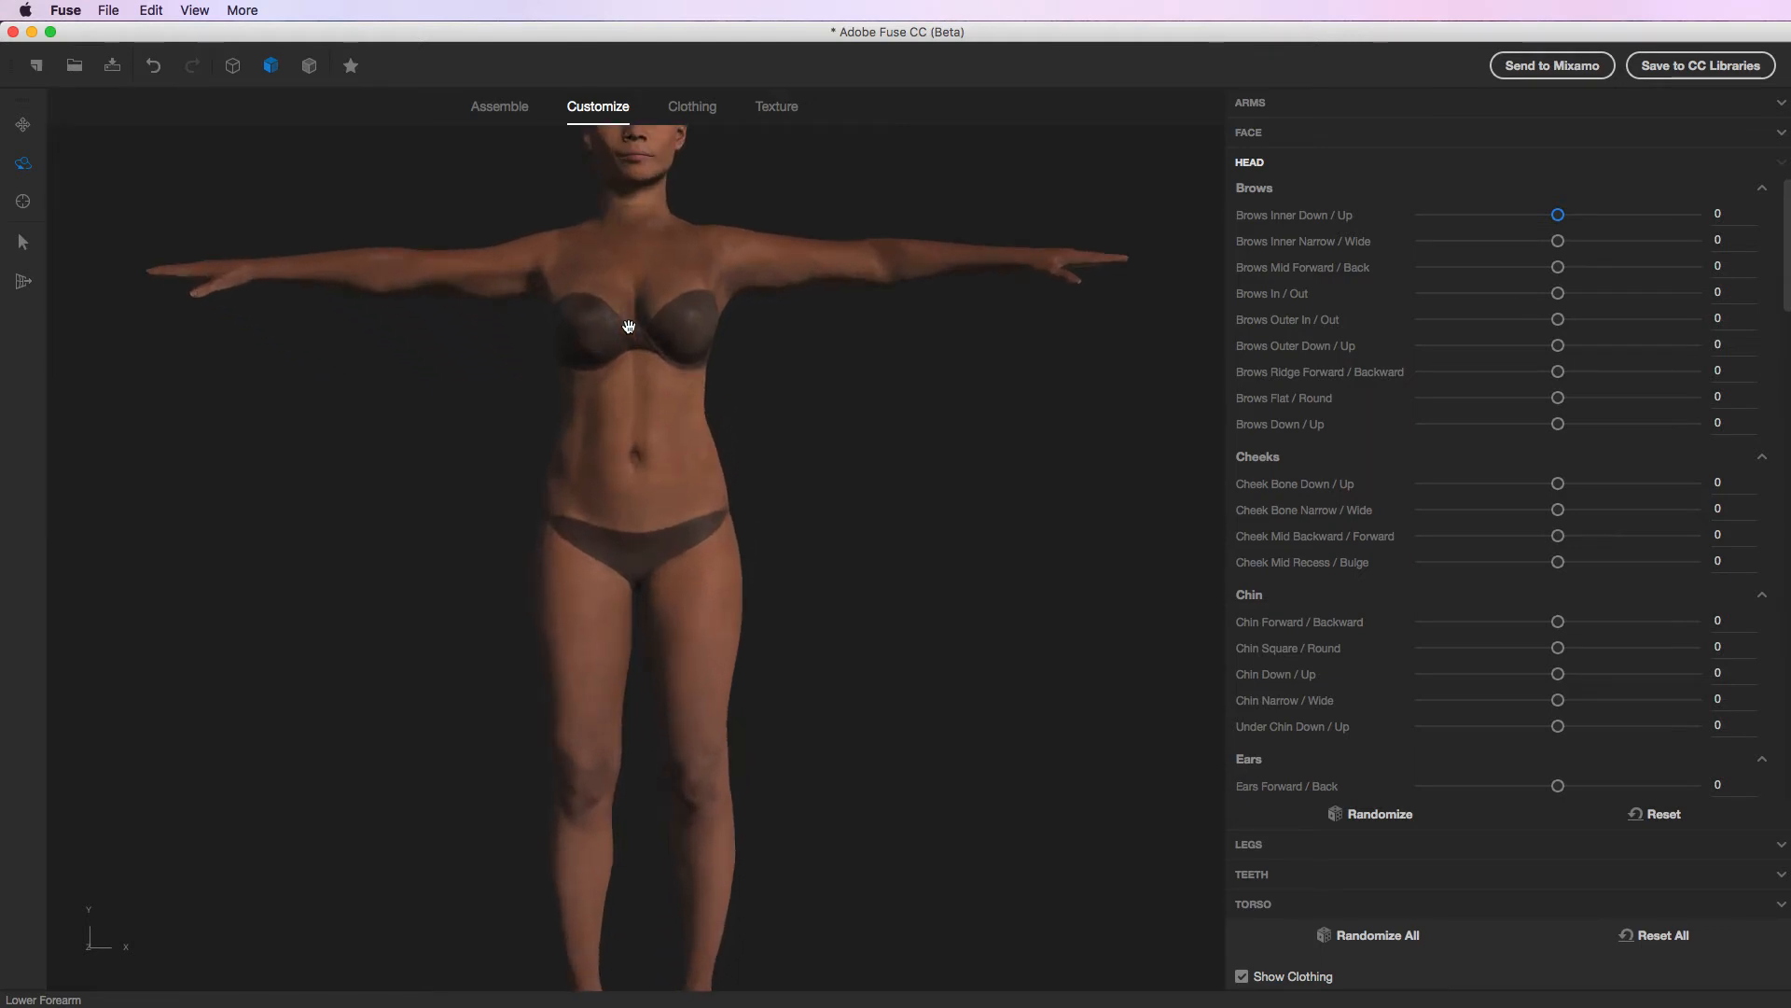
drag(780, 291, 801, 748)
scroll(716, 591, up, 5)
scroll(717, 592, up, 2)
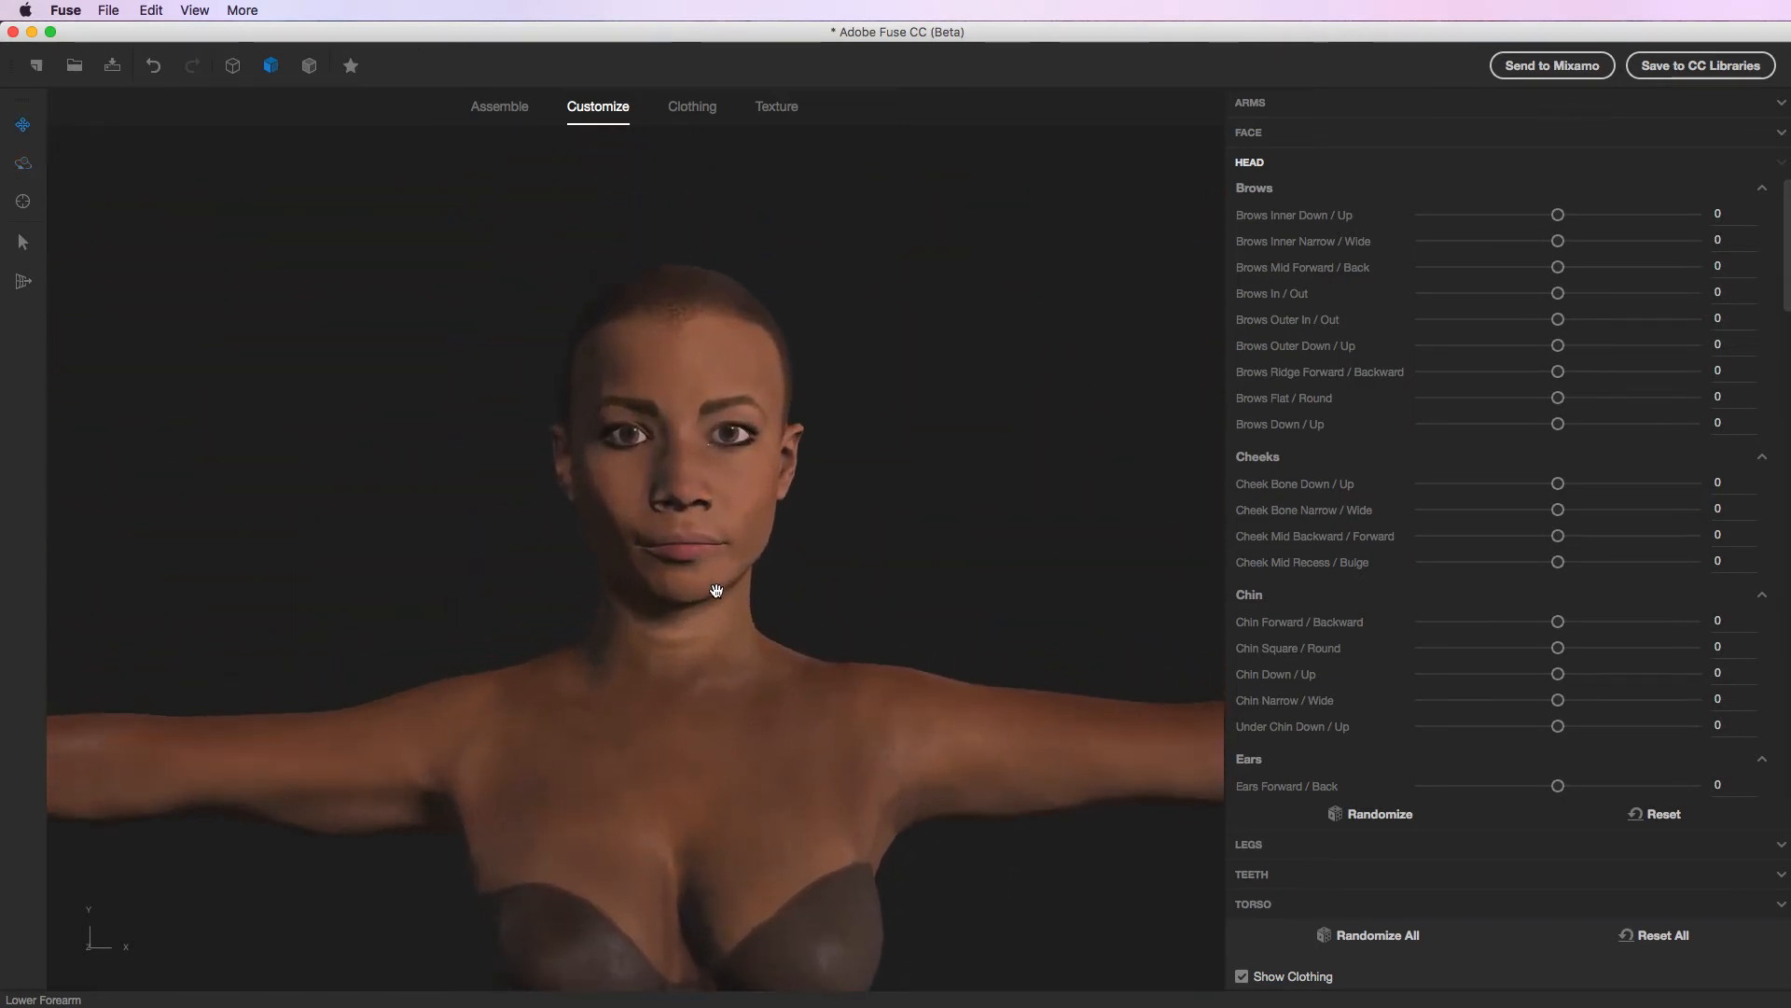
Set Brows Inner Down / Up to -64 and Brows Inner Narrow / Wide to 54, and adjust Brows In / Out and Ears Forward / Back.
drag(1557, 214, 1644, 240)
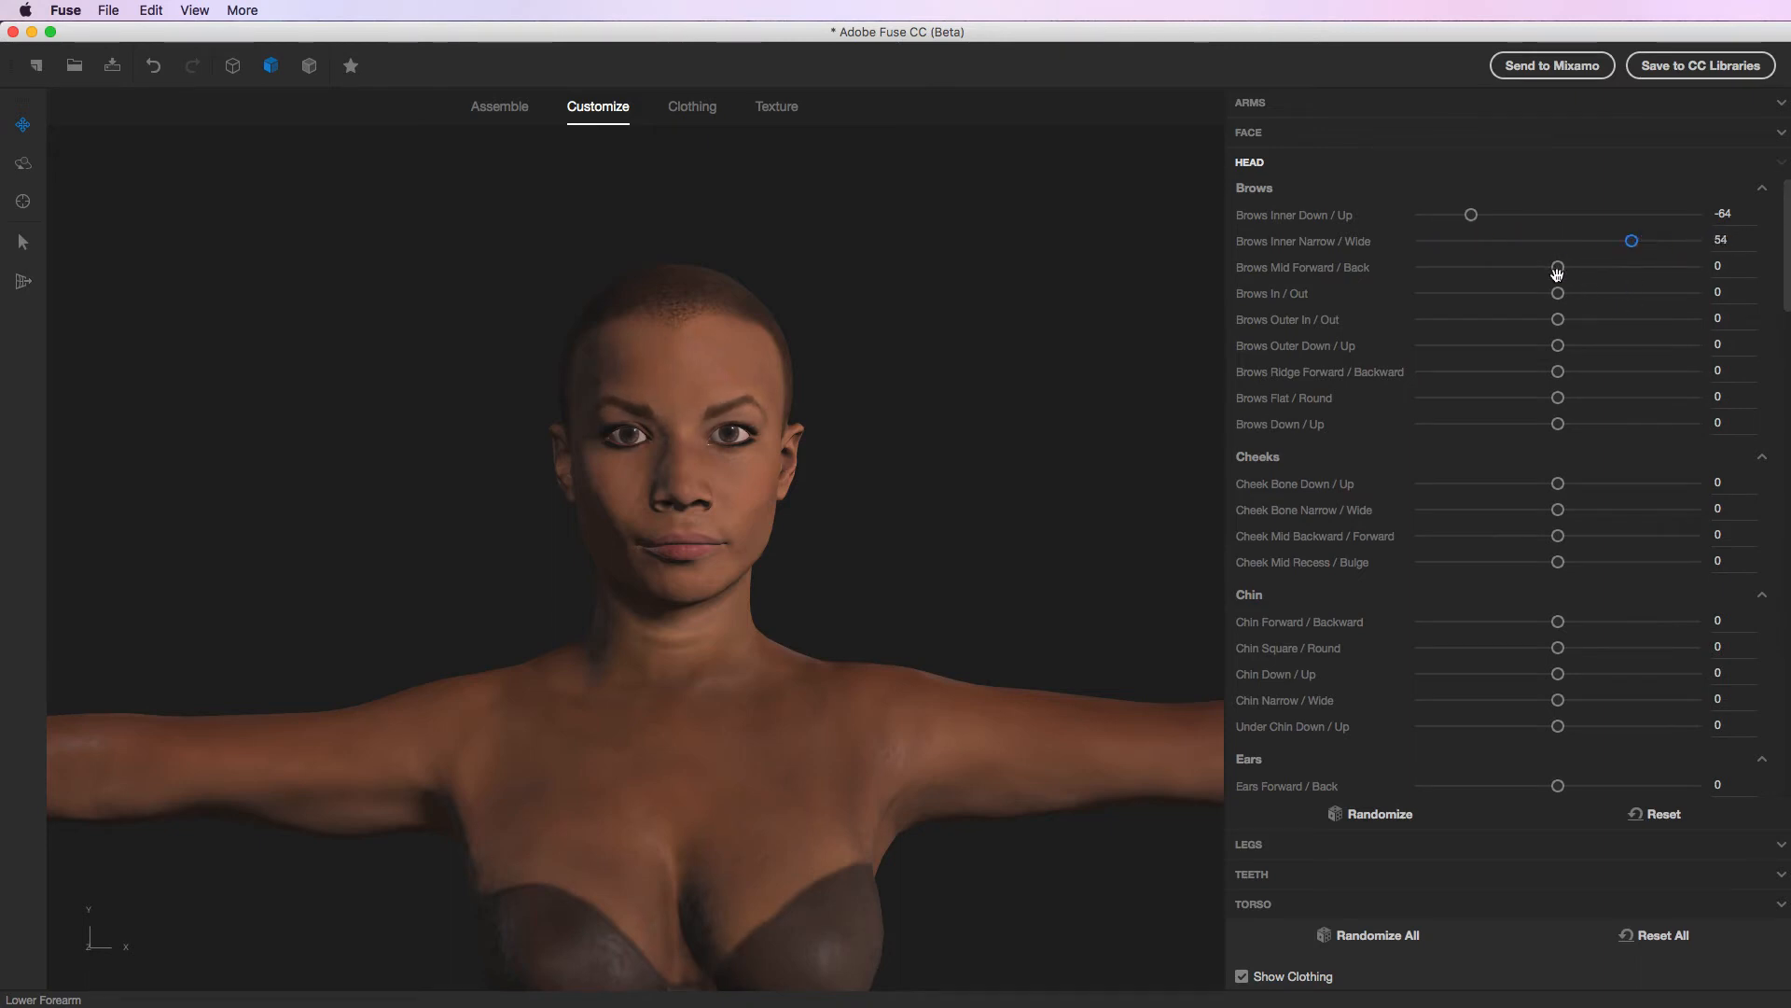
mouse_move(1557, 293)
mouse_down()
mouse_move(1356, 295)
mouse_move(1697, 294)
mouse_move(1565, 293)
mouse_up()
drag(1560, 789, 1477, 786)
Randomize the head's shape settings five times to generate a new face.
click(1355, 815)
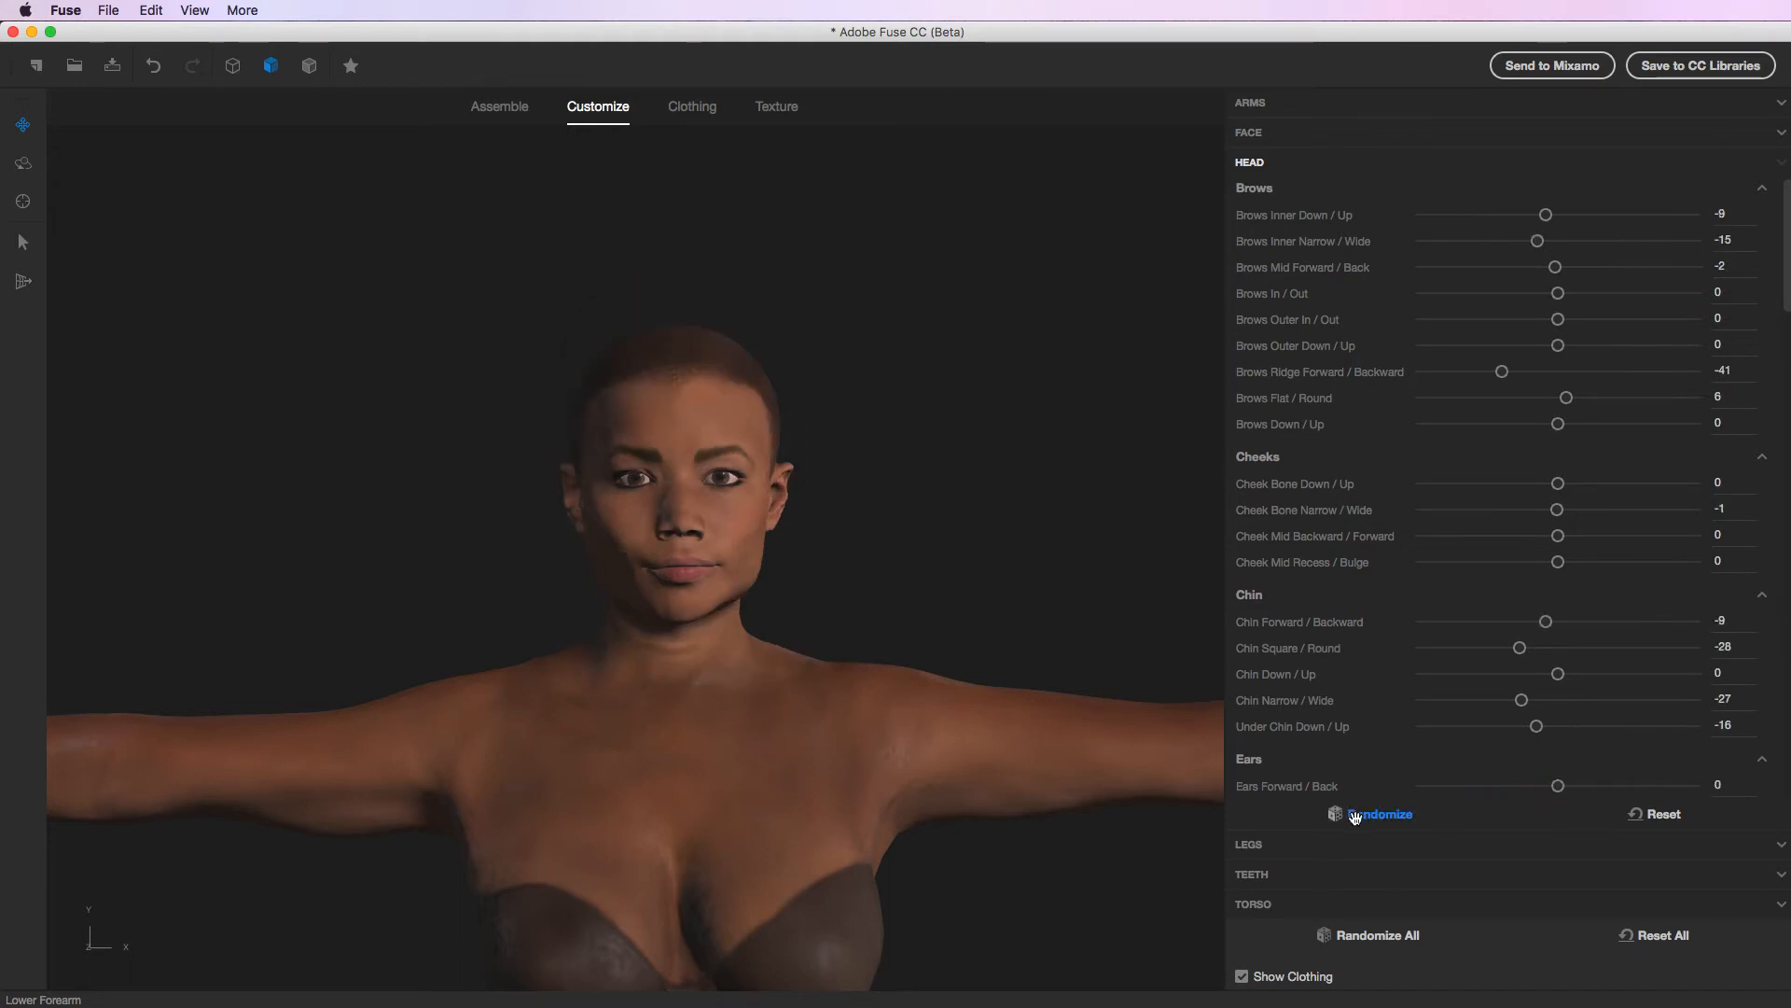
click(1355, 814)
click(1355, 814)
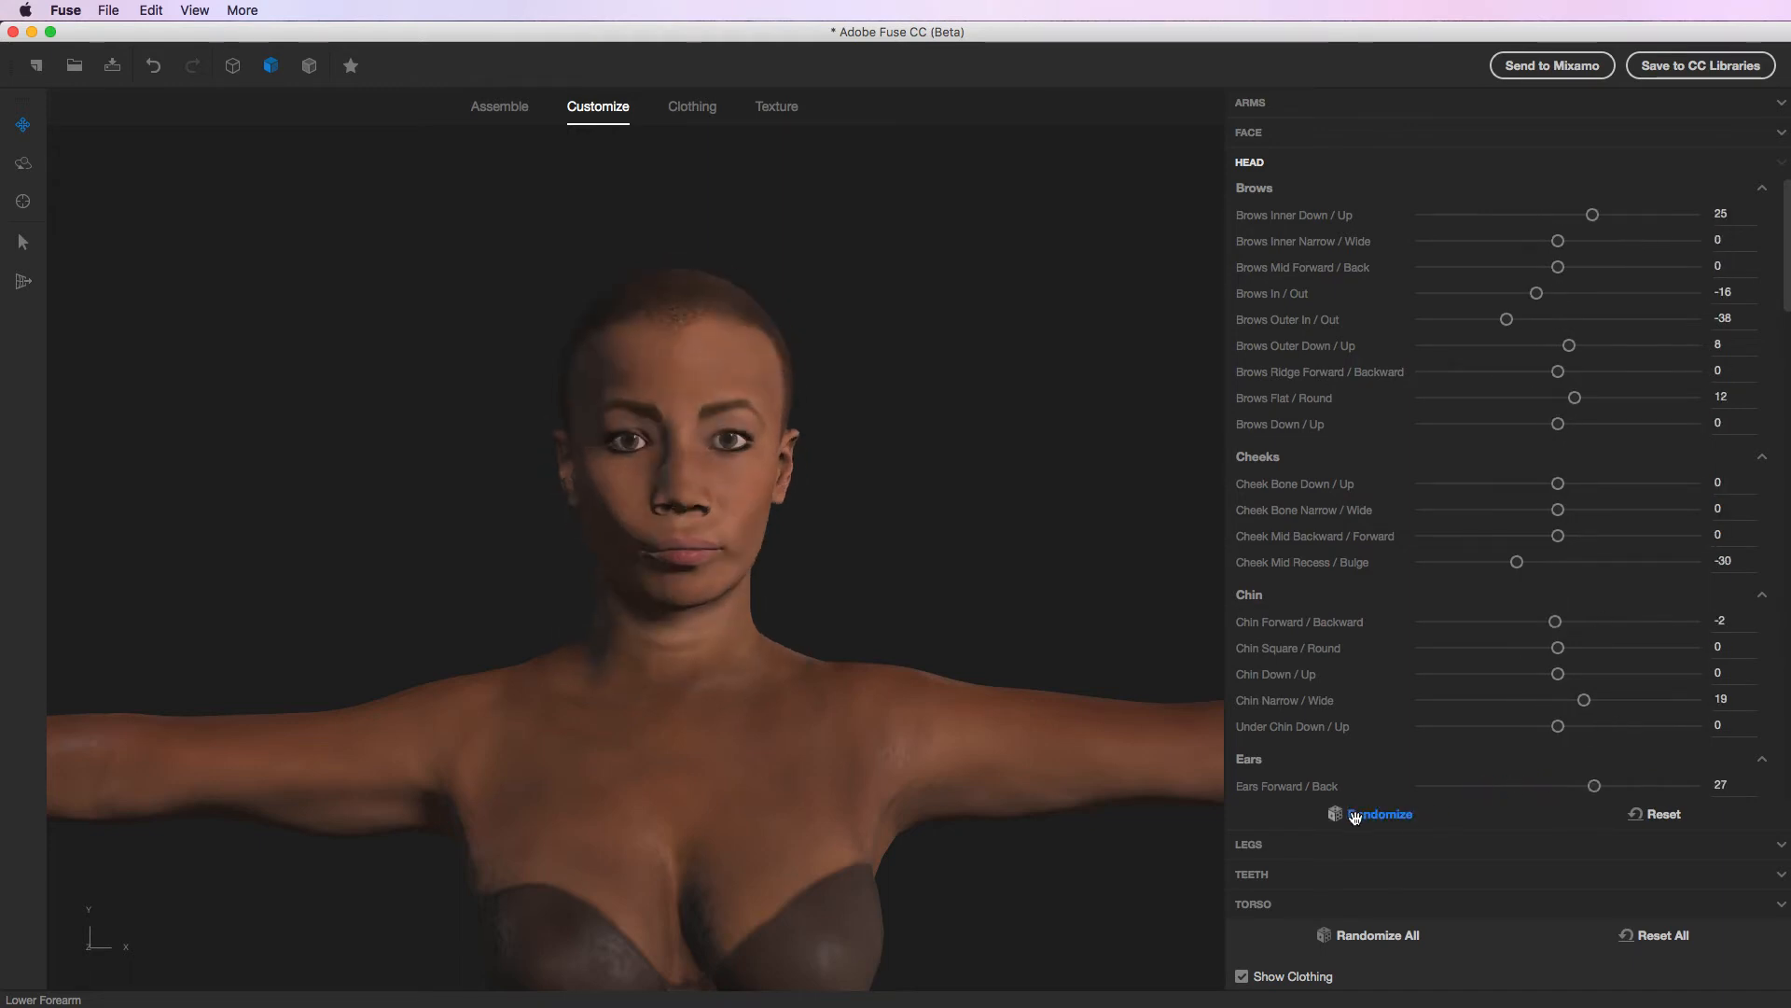
click(1355, 814)
click(1354, 815)
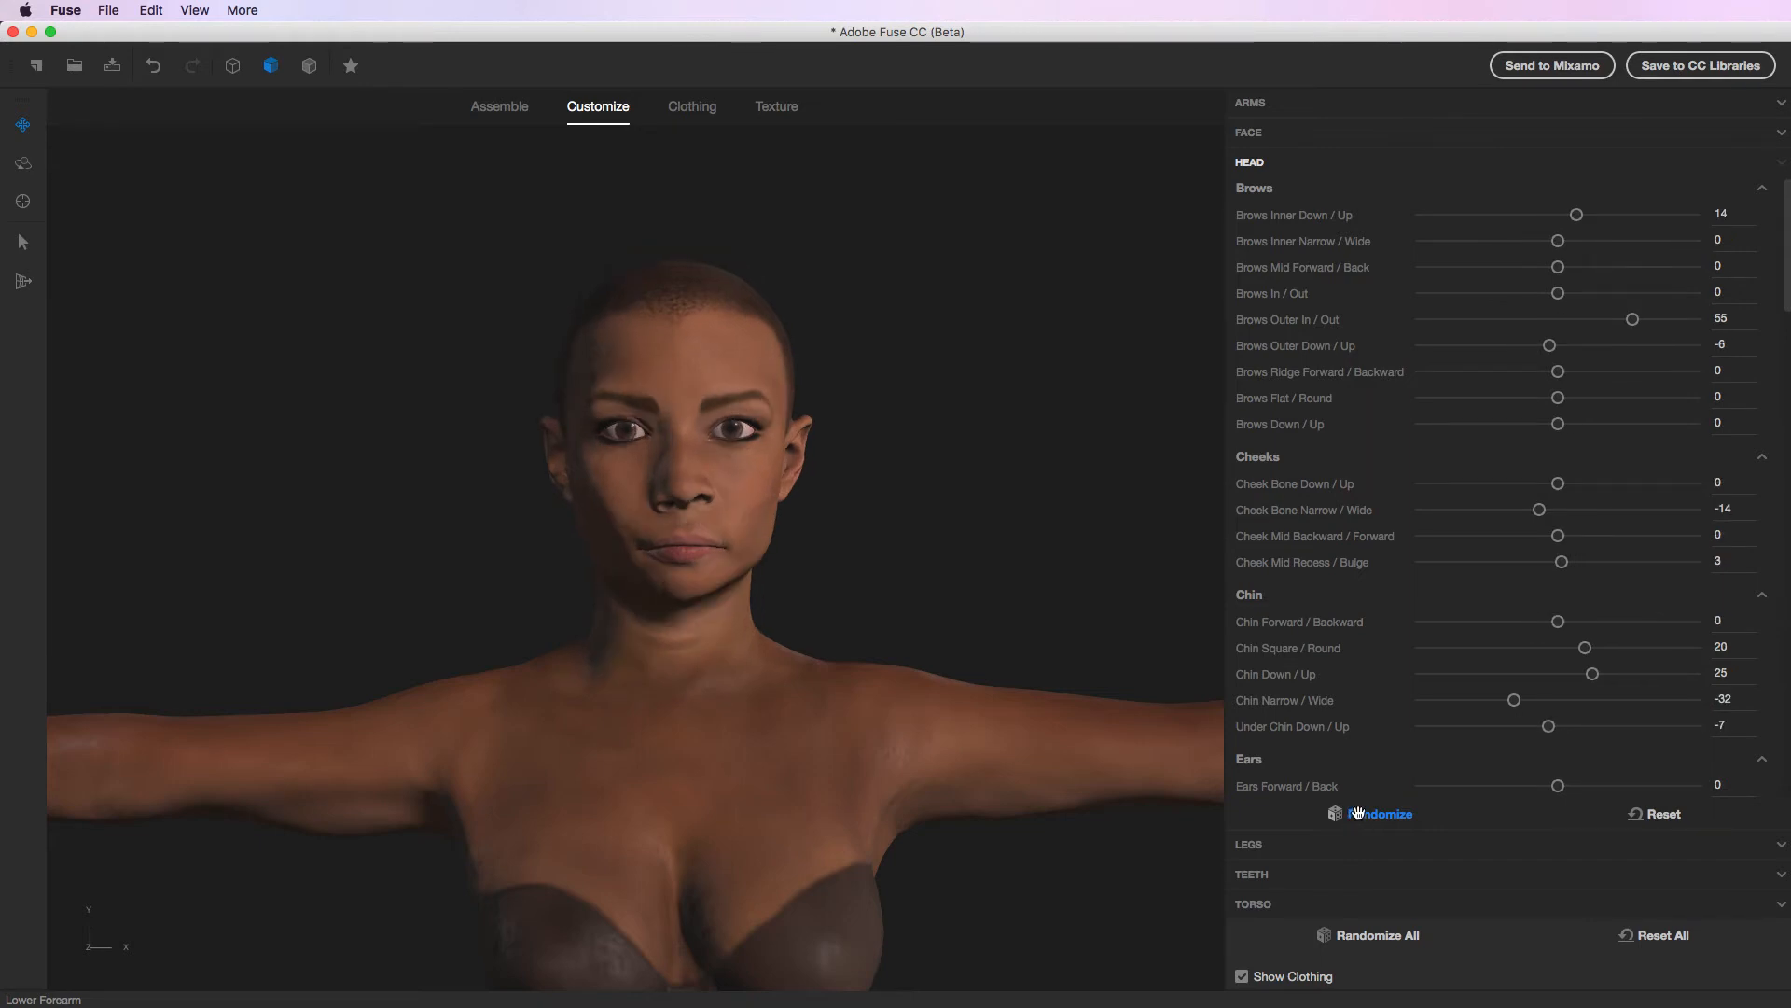
Explore the leg settings with the whole figure in view, try Calves Thin / Thick, and look at the teeth settings.
click(1248, 846)
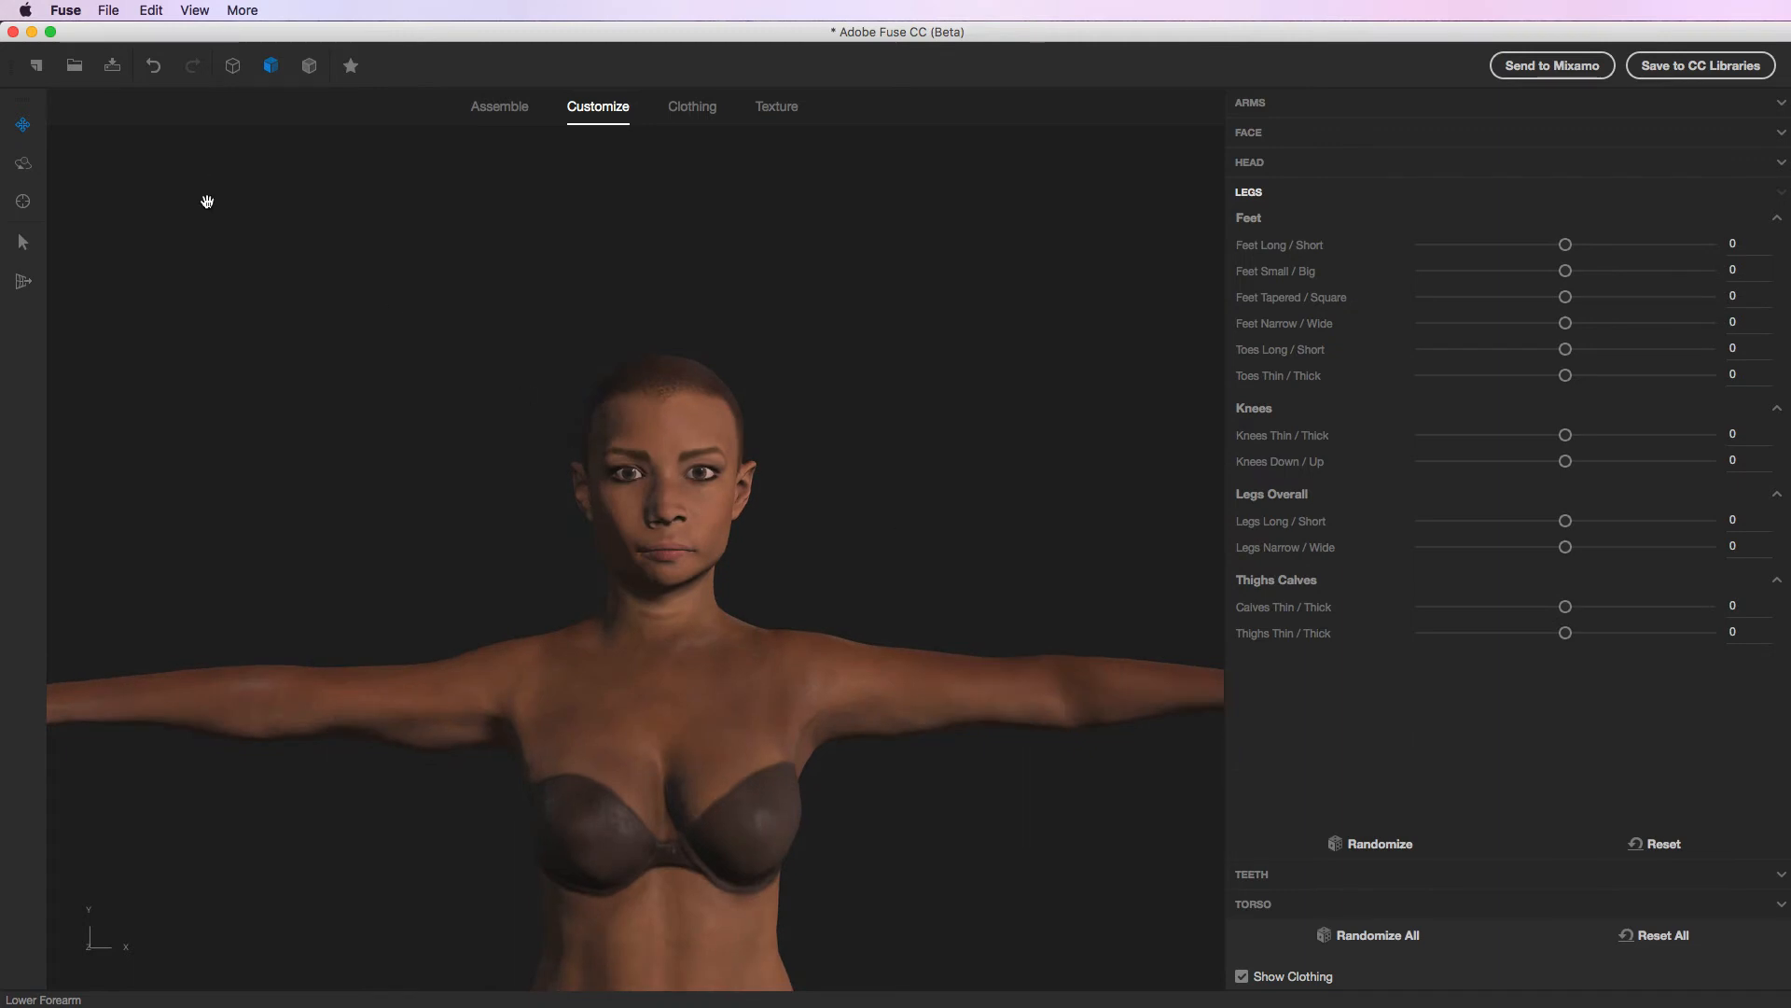
click(20, 227)
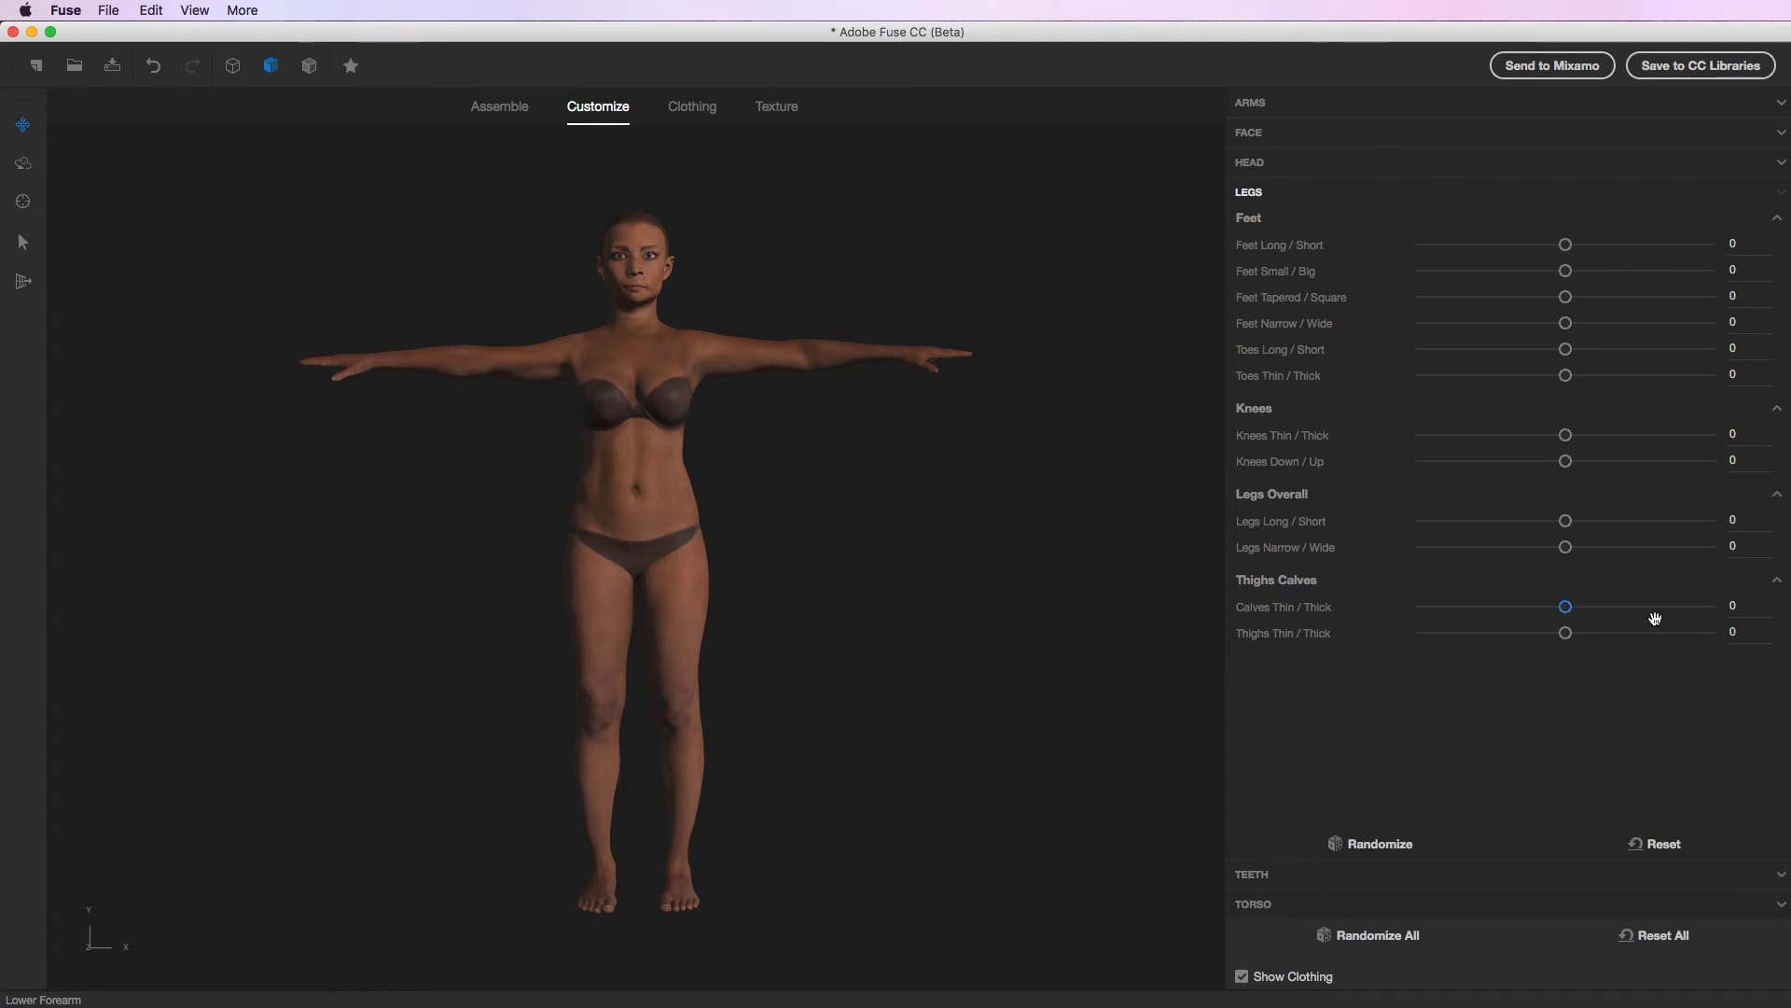
mouse_move(1555, 612)
mouse_down()
mouse_move(1539, 612)
mouse_move(1707, 607)
mouse_move(1350, 606)
mouse_move(1619, 606)
mouse_move(1558, 603)
mouse_up()
click(1251, 875)
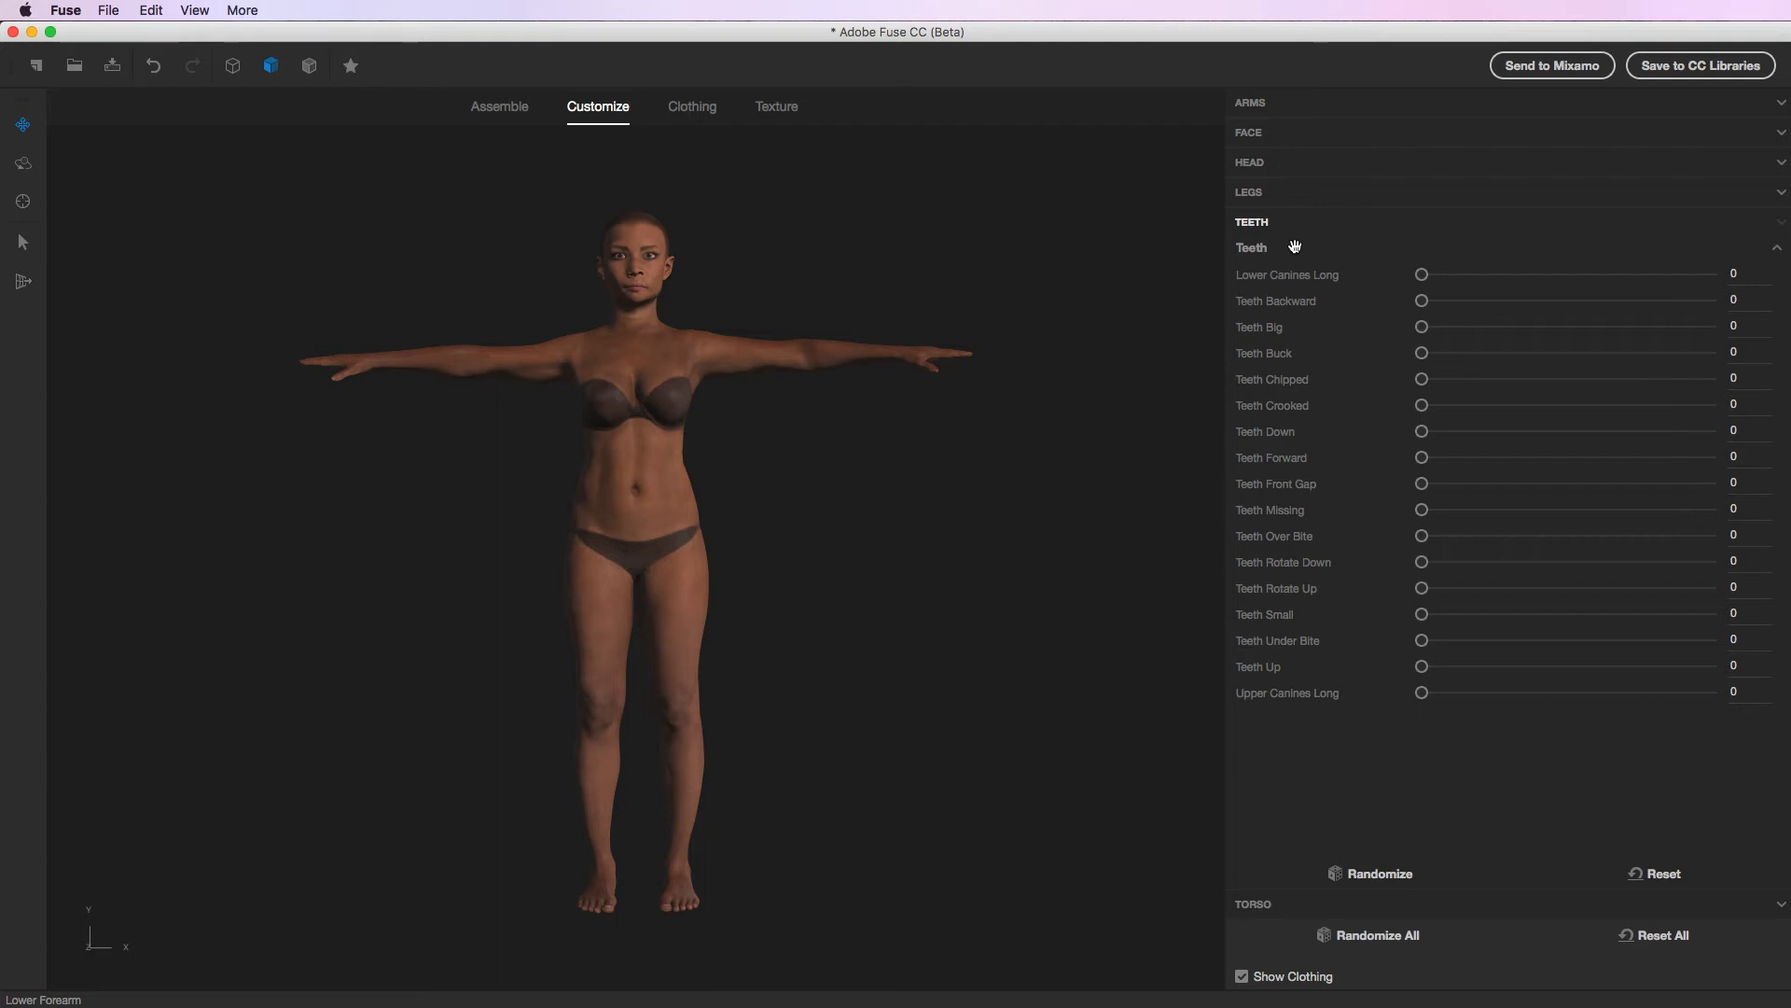
Try out the Angry, Awkward, Cocky and Confused facial expressions and return all of them to 0.
click(1250, 132)
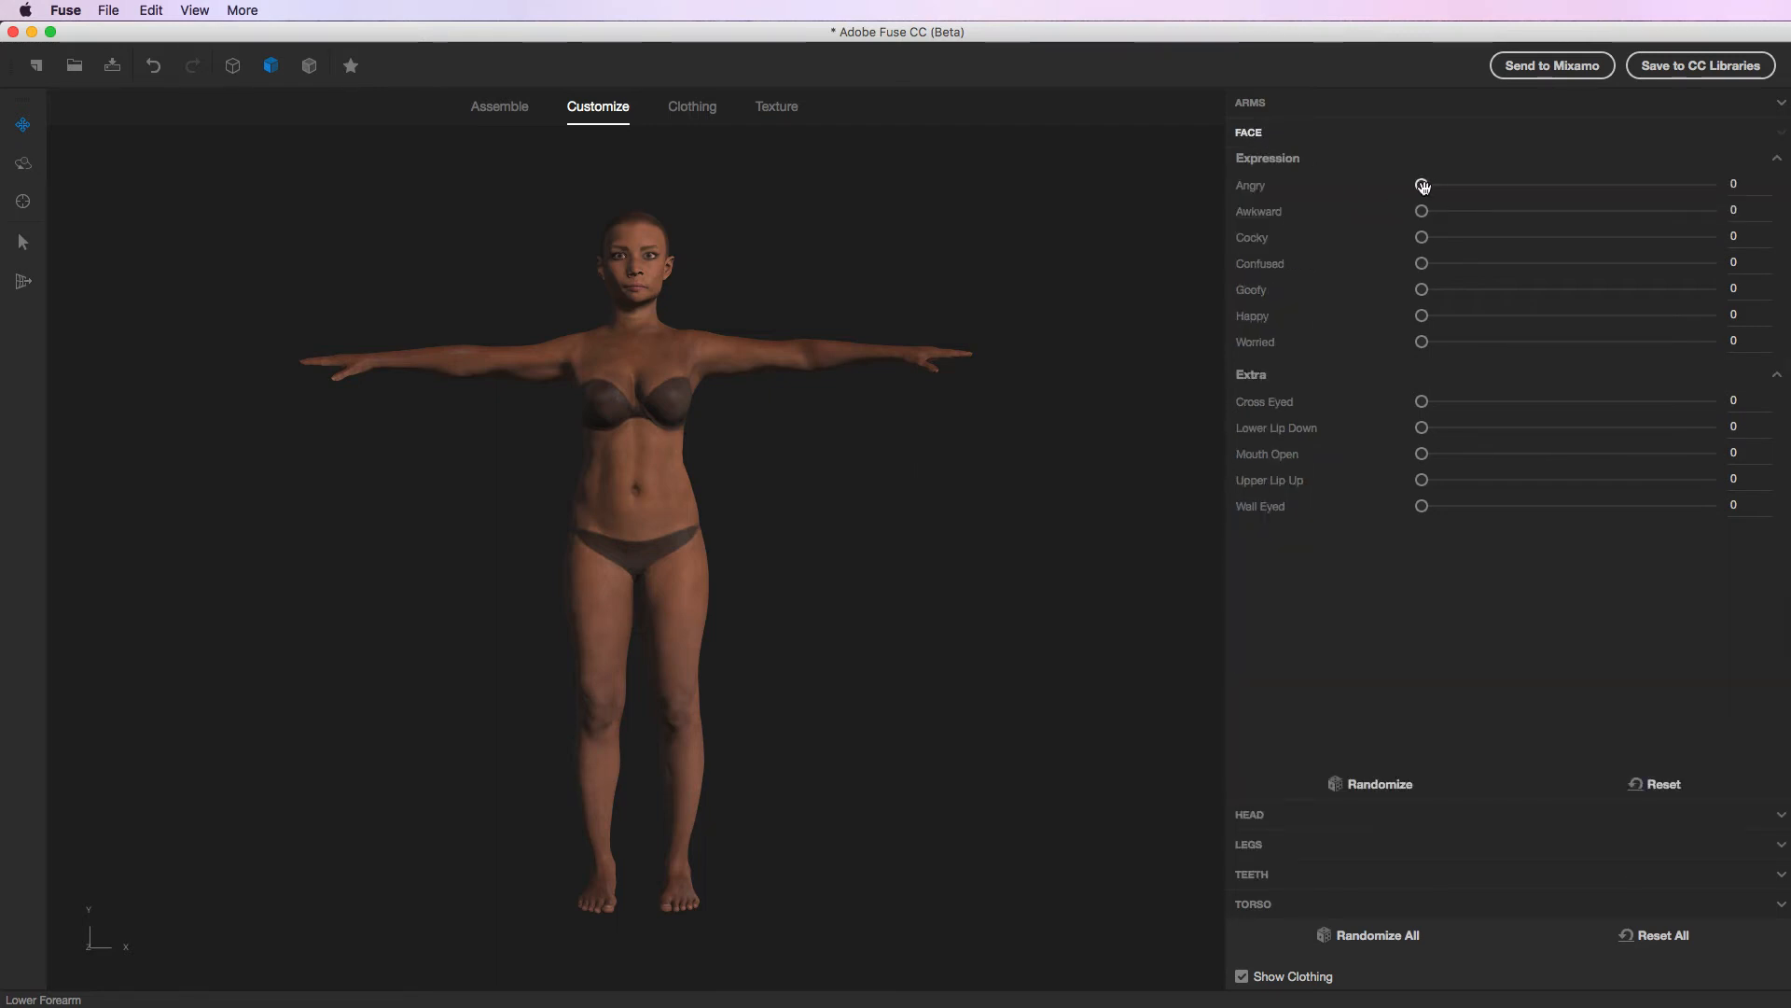
drag(1422, 187, 1674, 185)
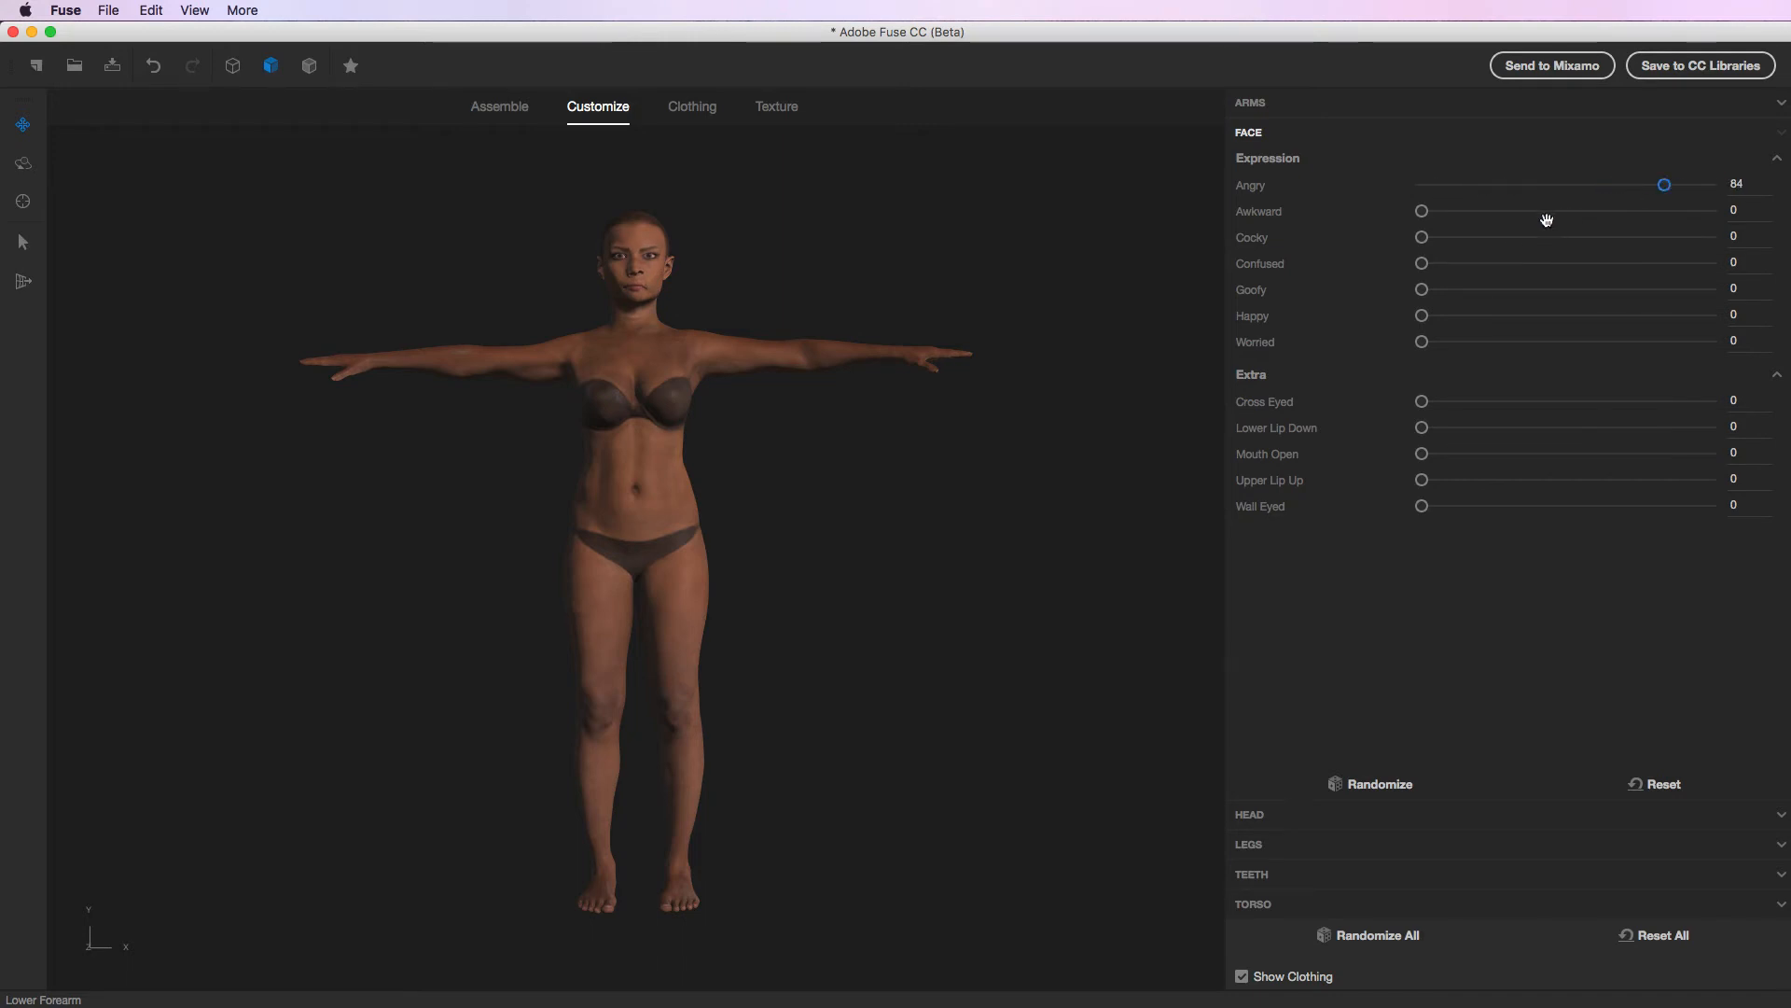
mouse_move(1429, 211)
mouse_down()
mouse_move(1620, 210)
mouse_move(1424, 185)
mouse_up()
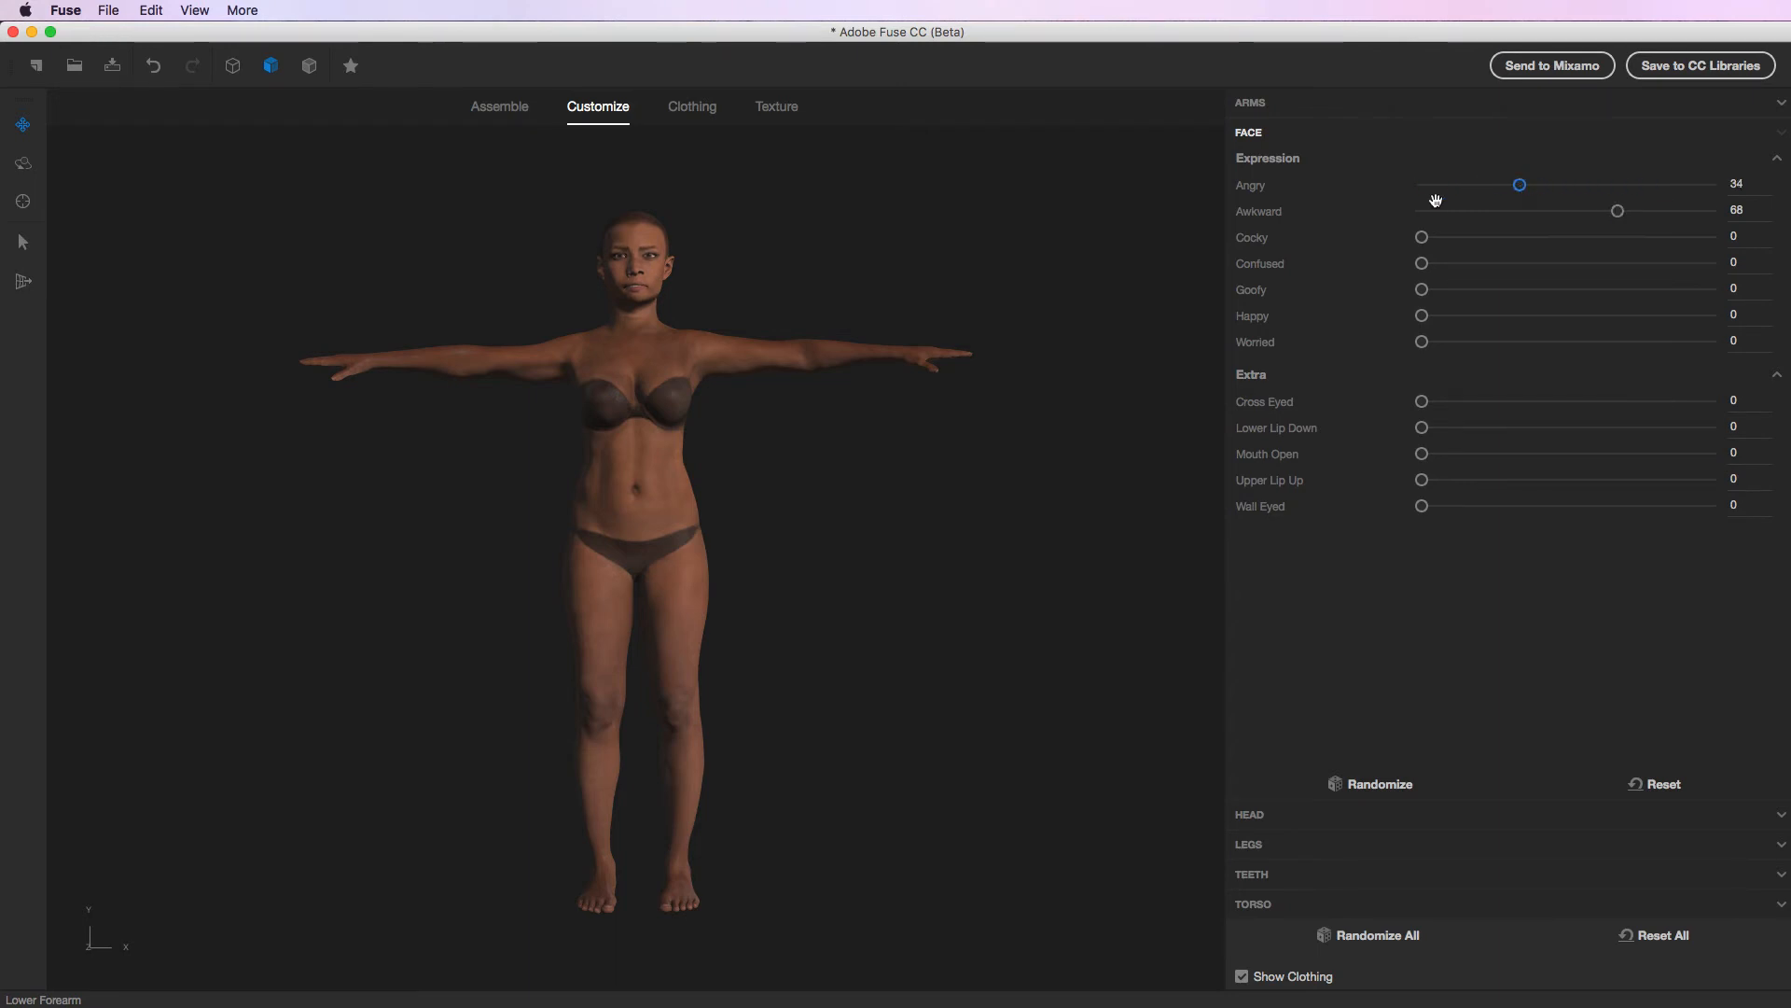
drag(1617, 211, 1573, 235)
drag(1480, 266, 1381, 269)
drag(1571, 237, 1409, 237)
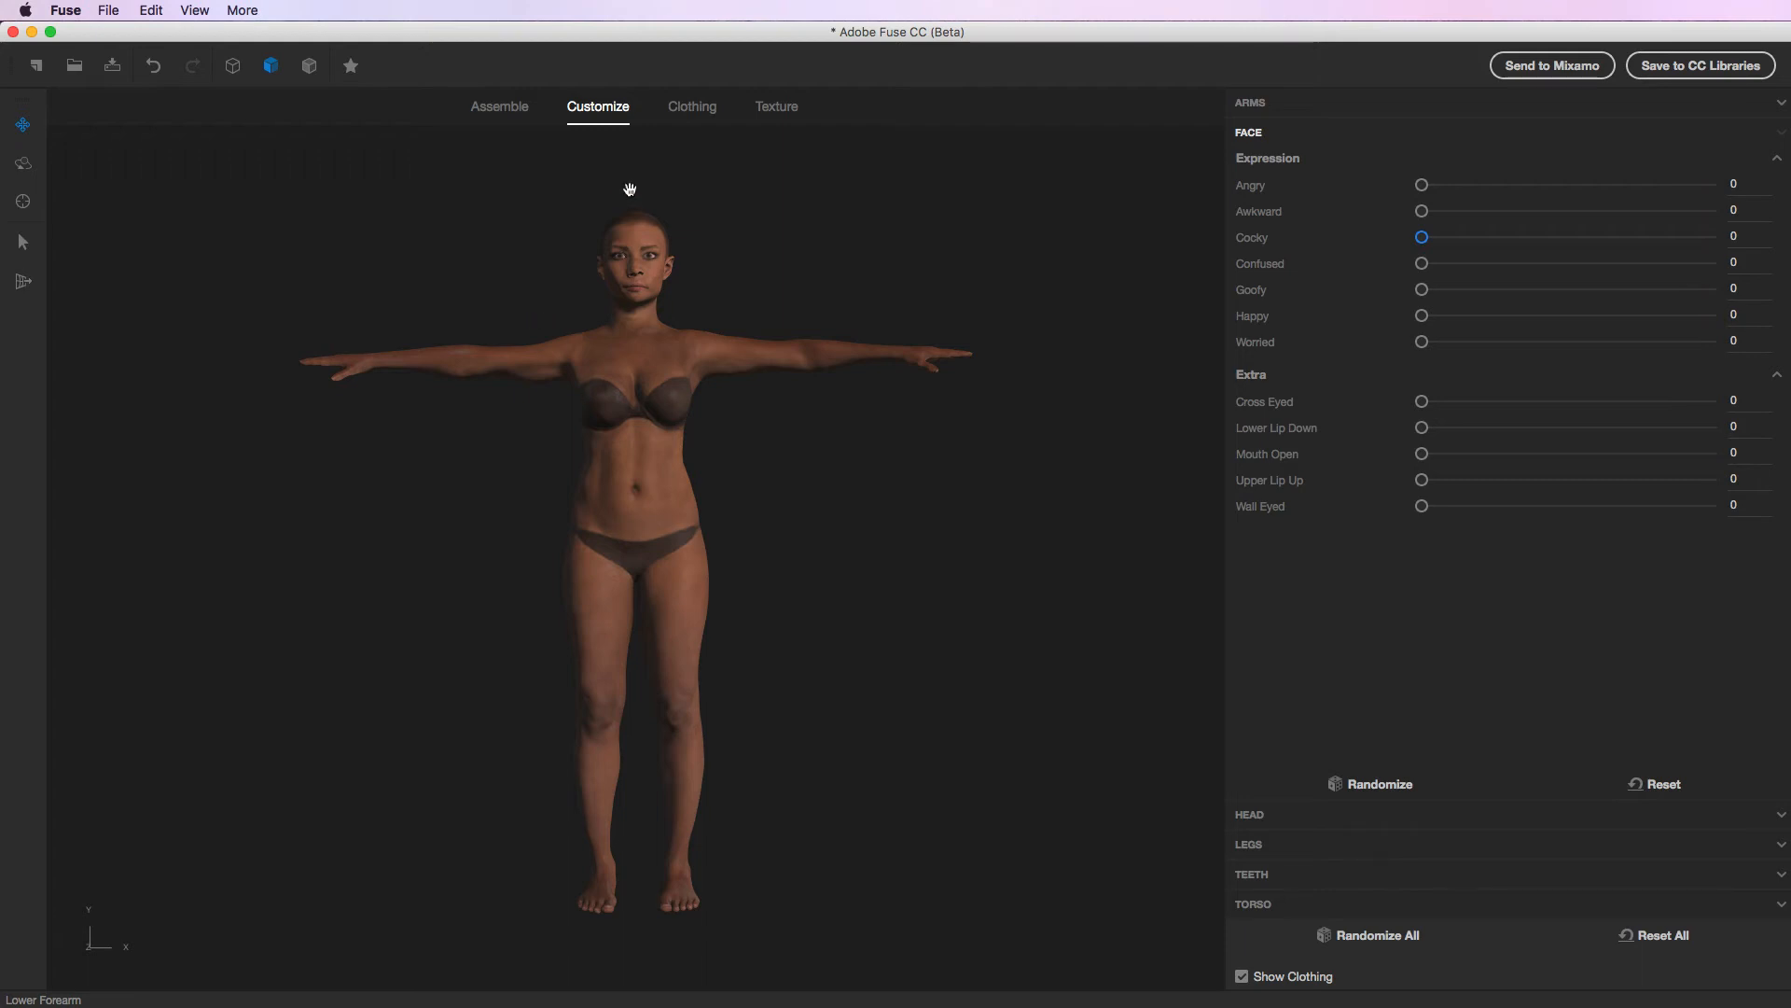
Dress the character in the Long Sleeve Police Uniform top.
click(703, 108)
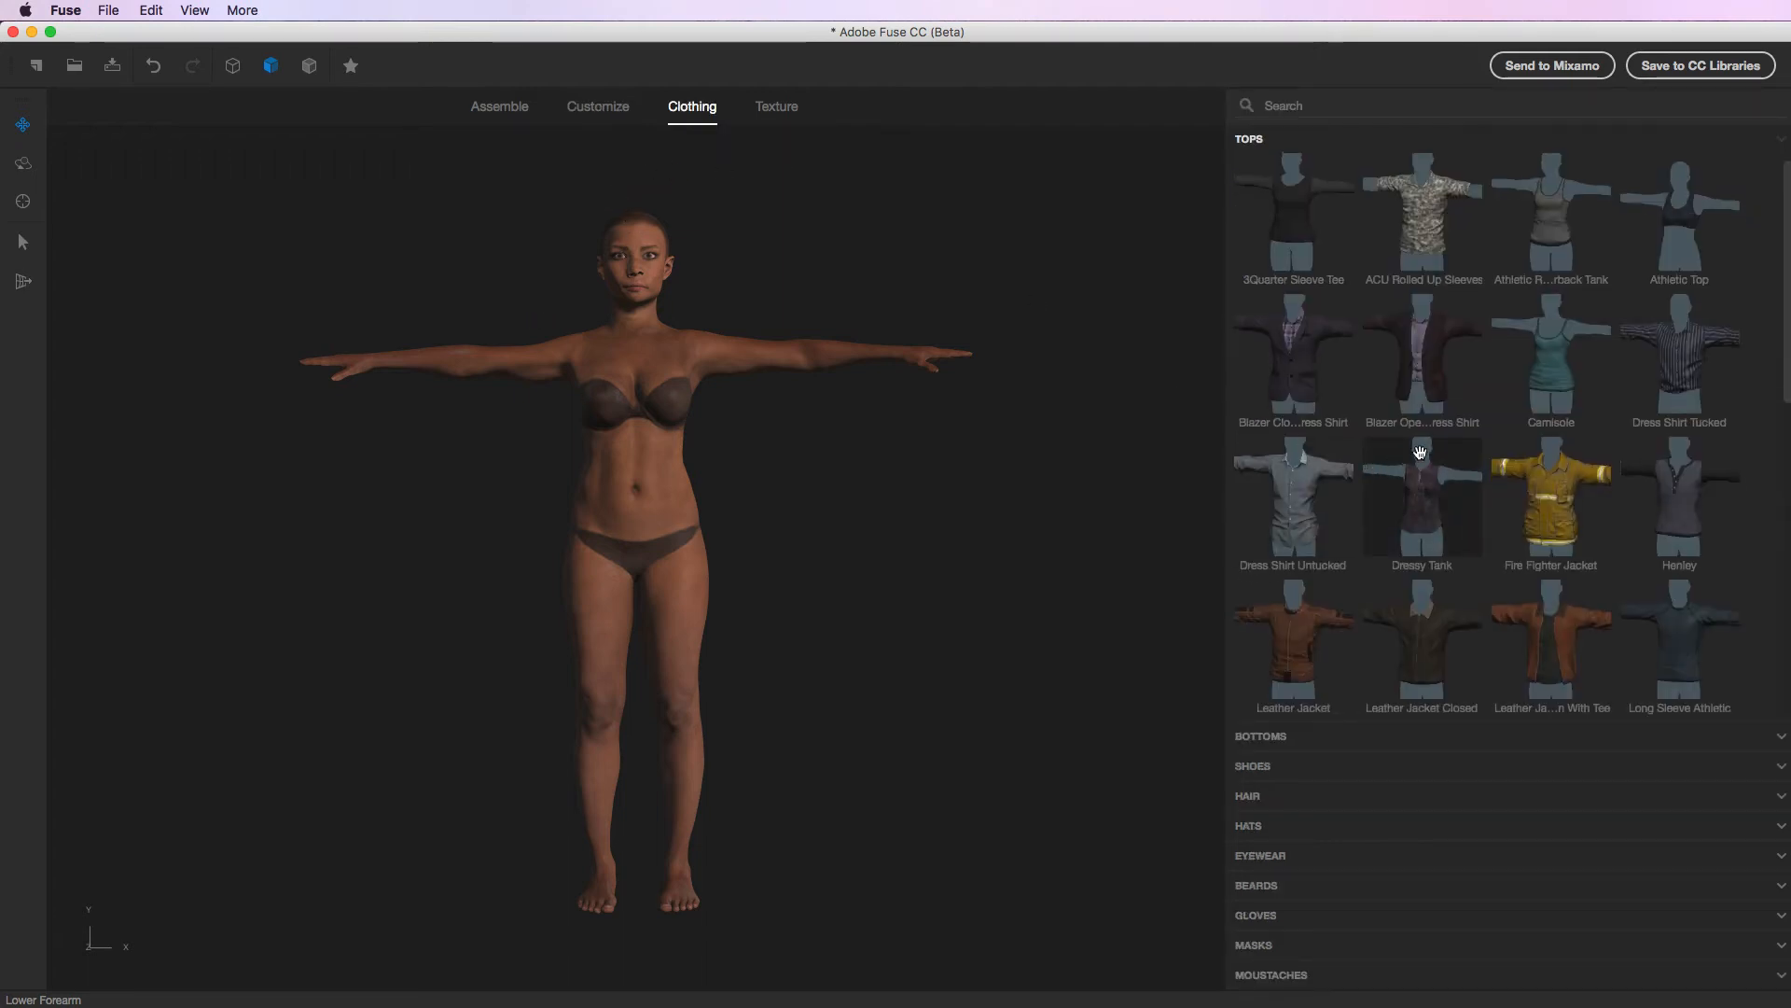
scroll(1523, 372, down, 3)
scroll(1524, 372, down, 5)
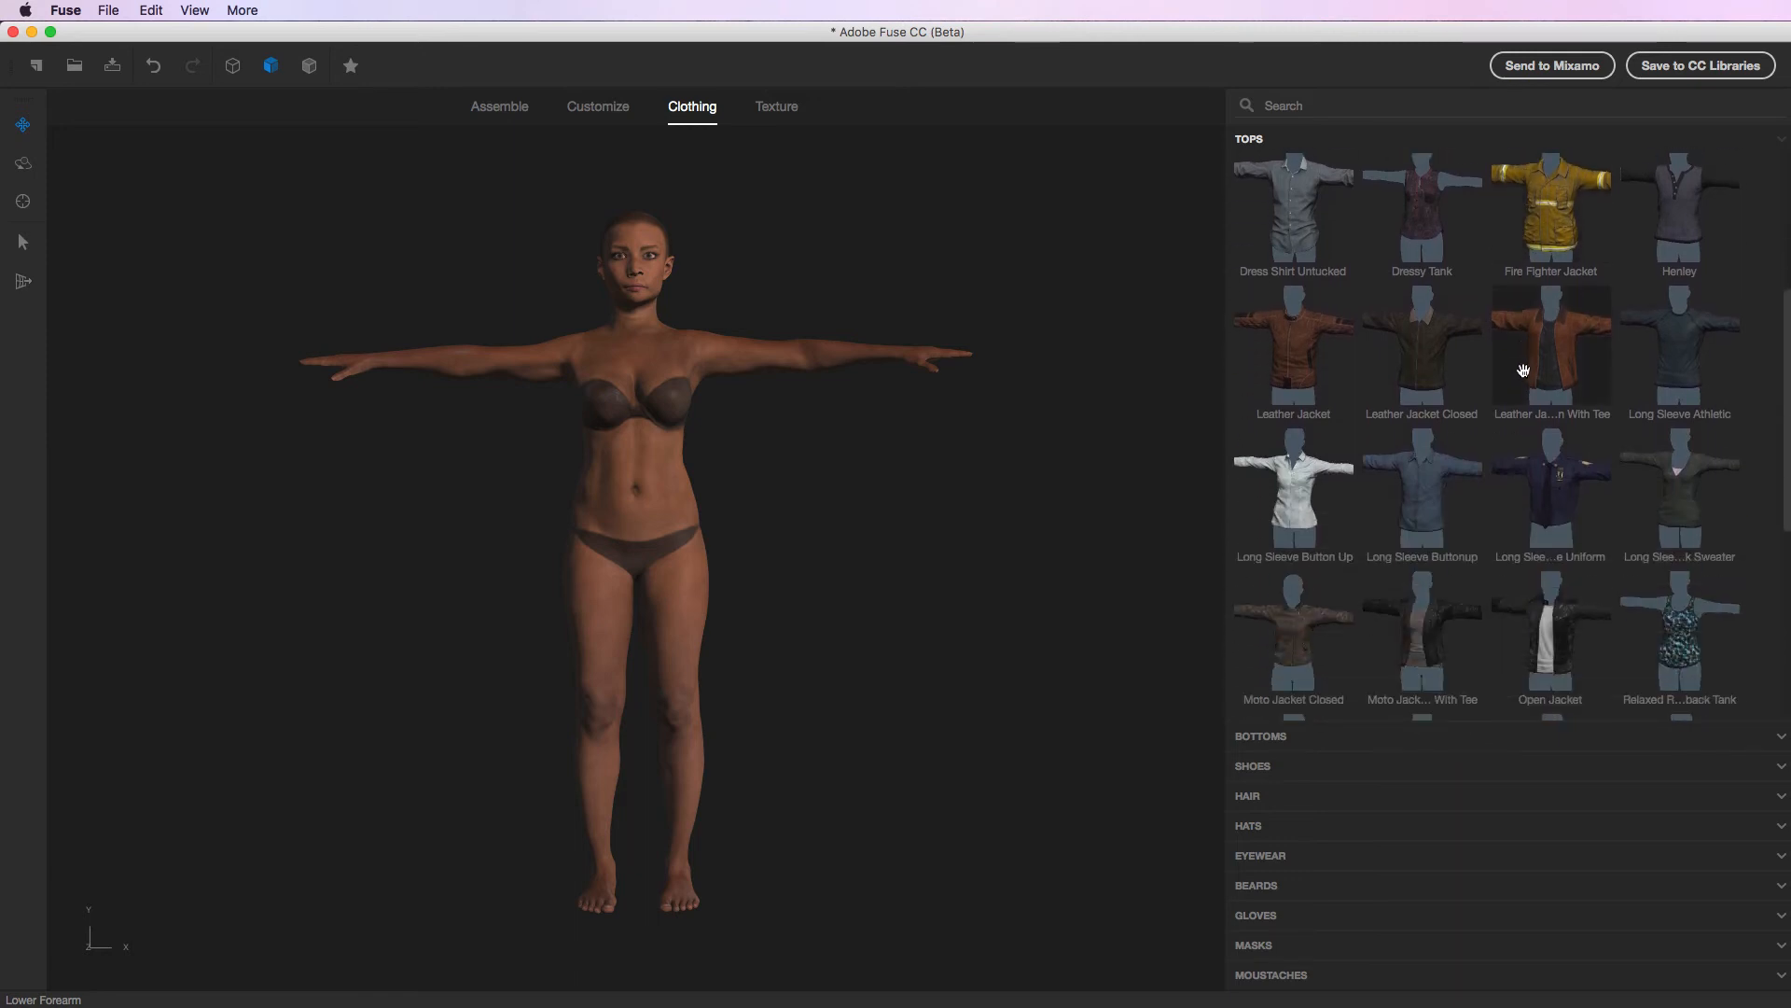
scroll(1520, 368, up, 2)
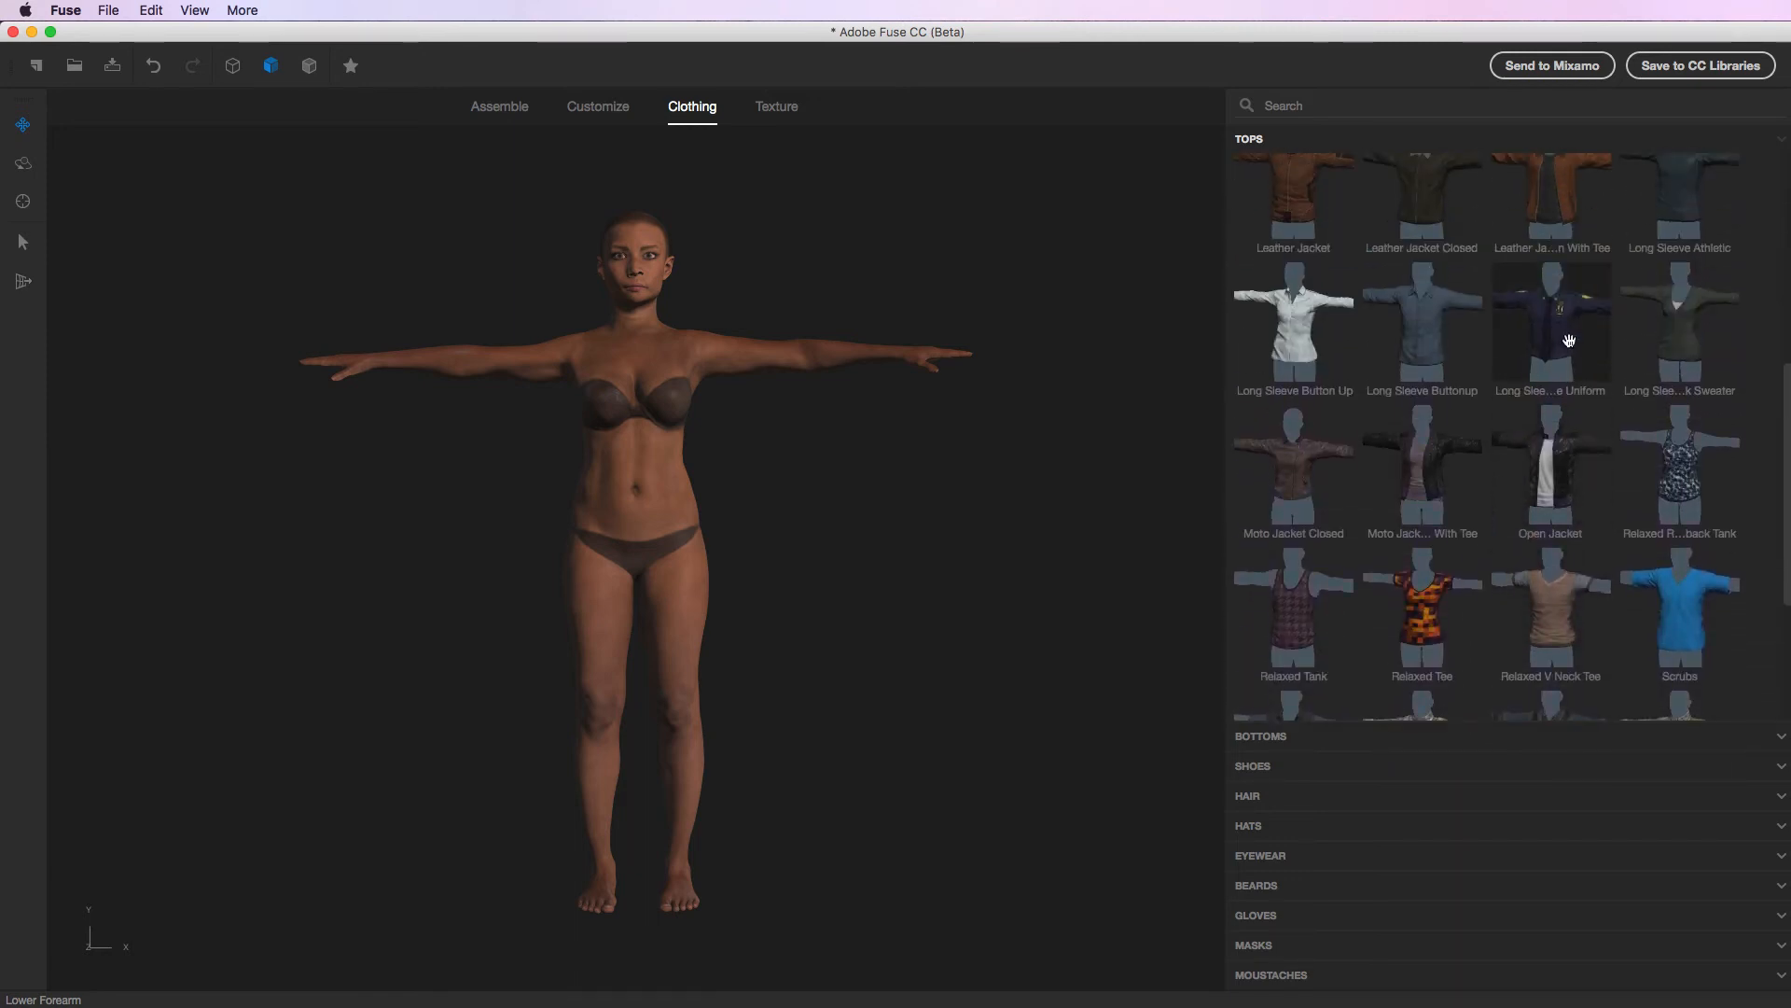
click(1570, 341)
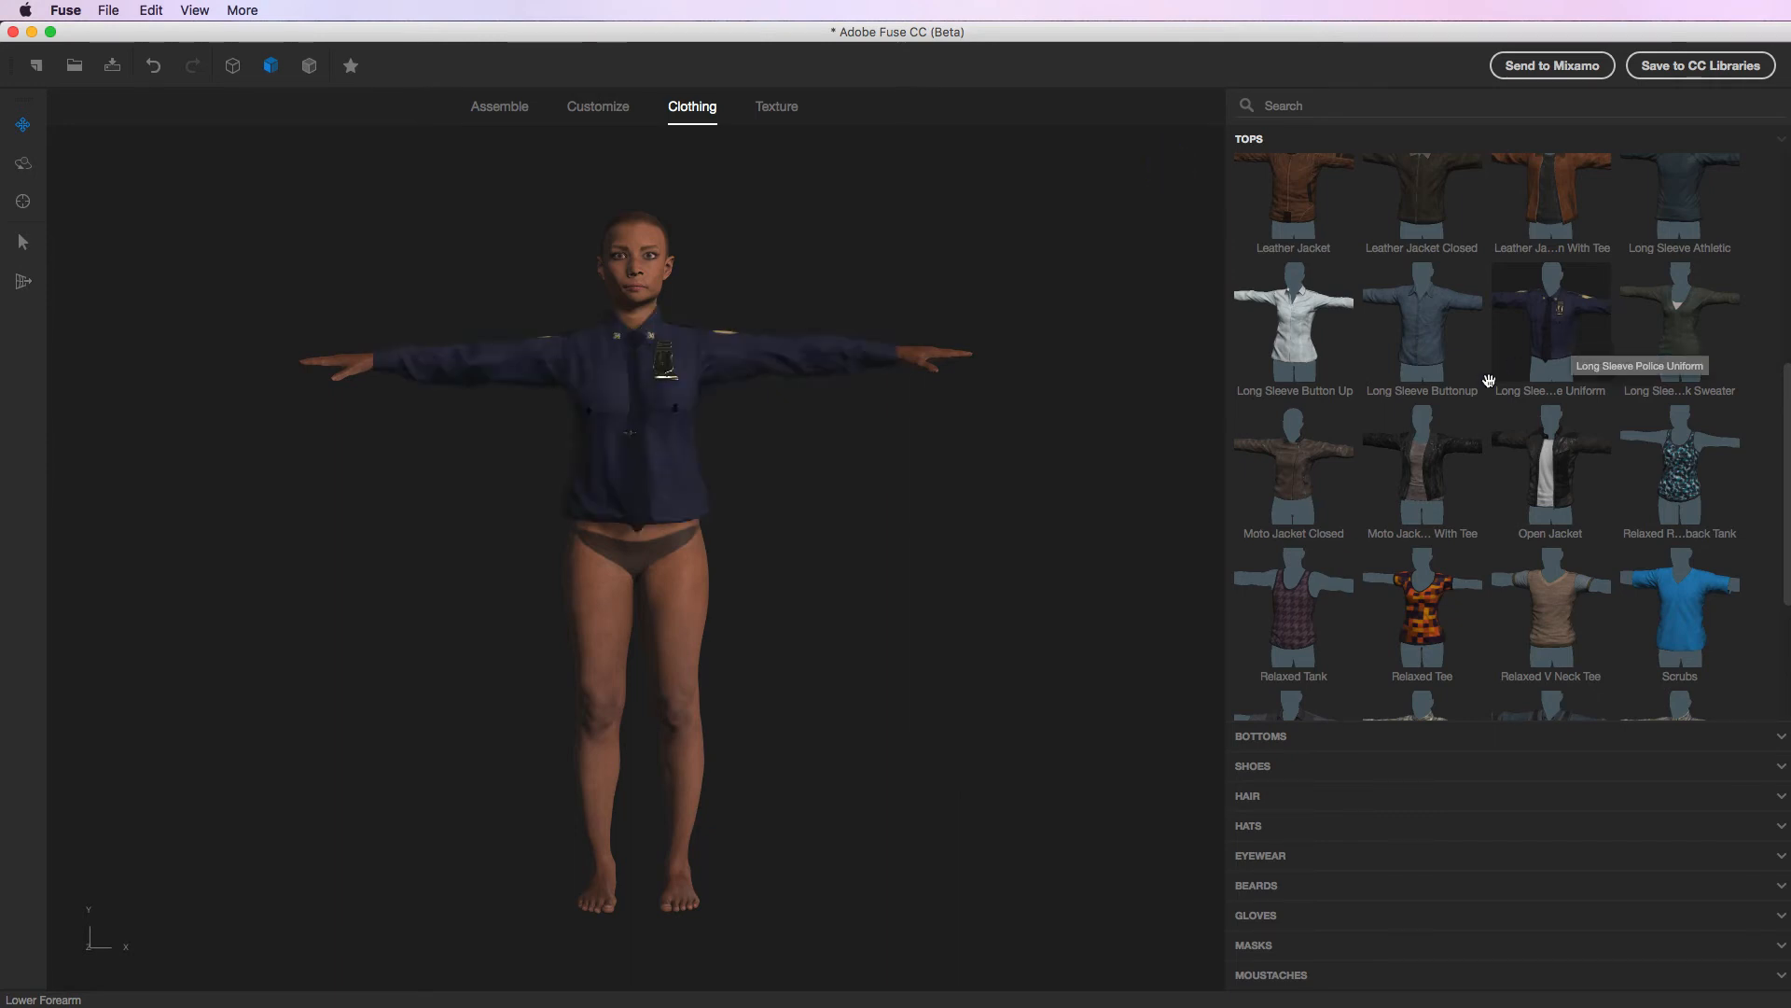
Try the Sangu Armor bottoms on the character and replace them with the Tactical Response pants.
click(1256, 737)
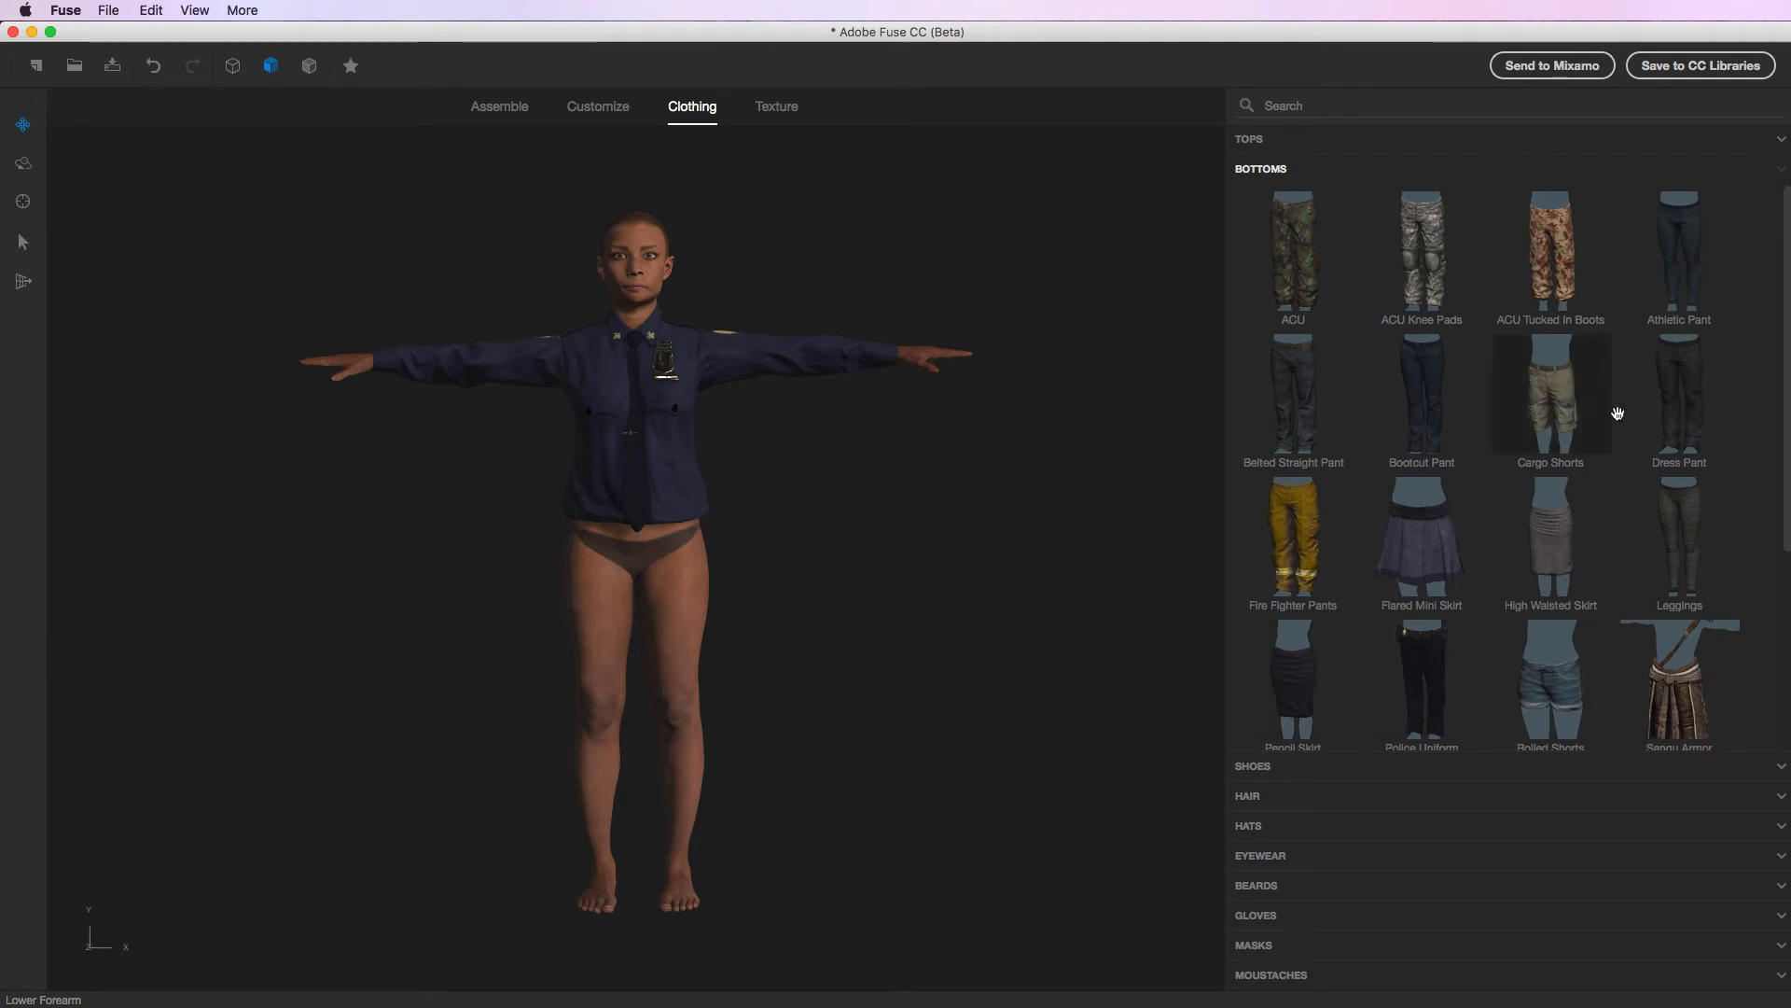
scroll(1735, 547, down, 2)
scroll(1736, 548, down, 3)
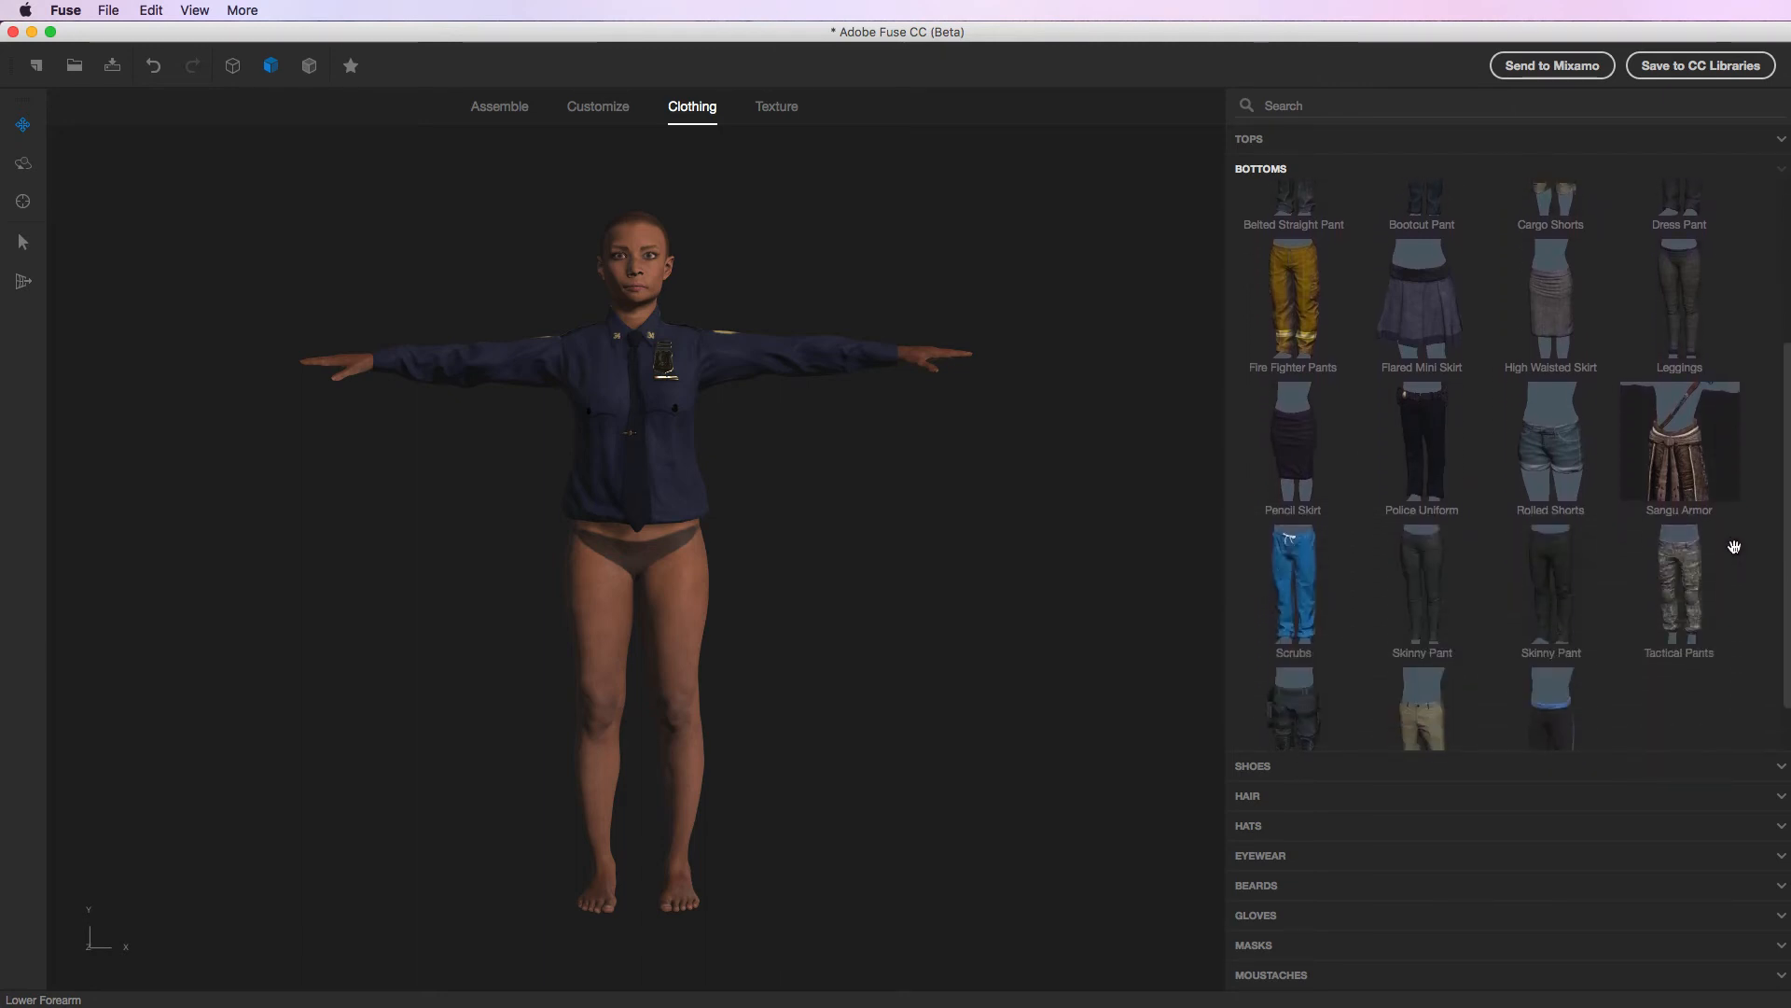
click(1685, 464)
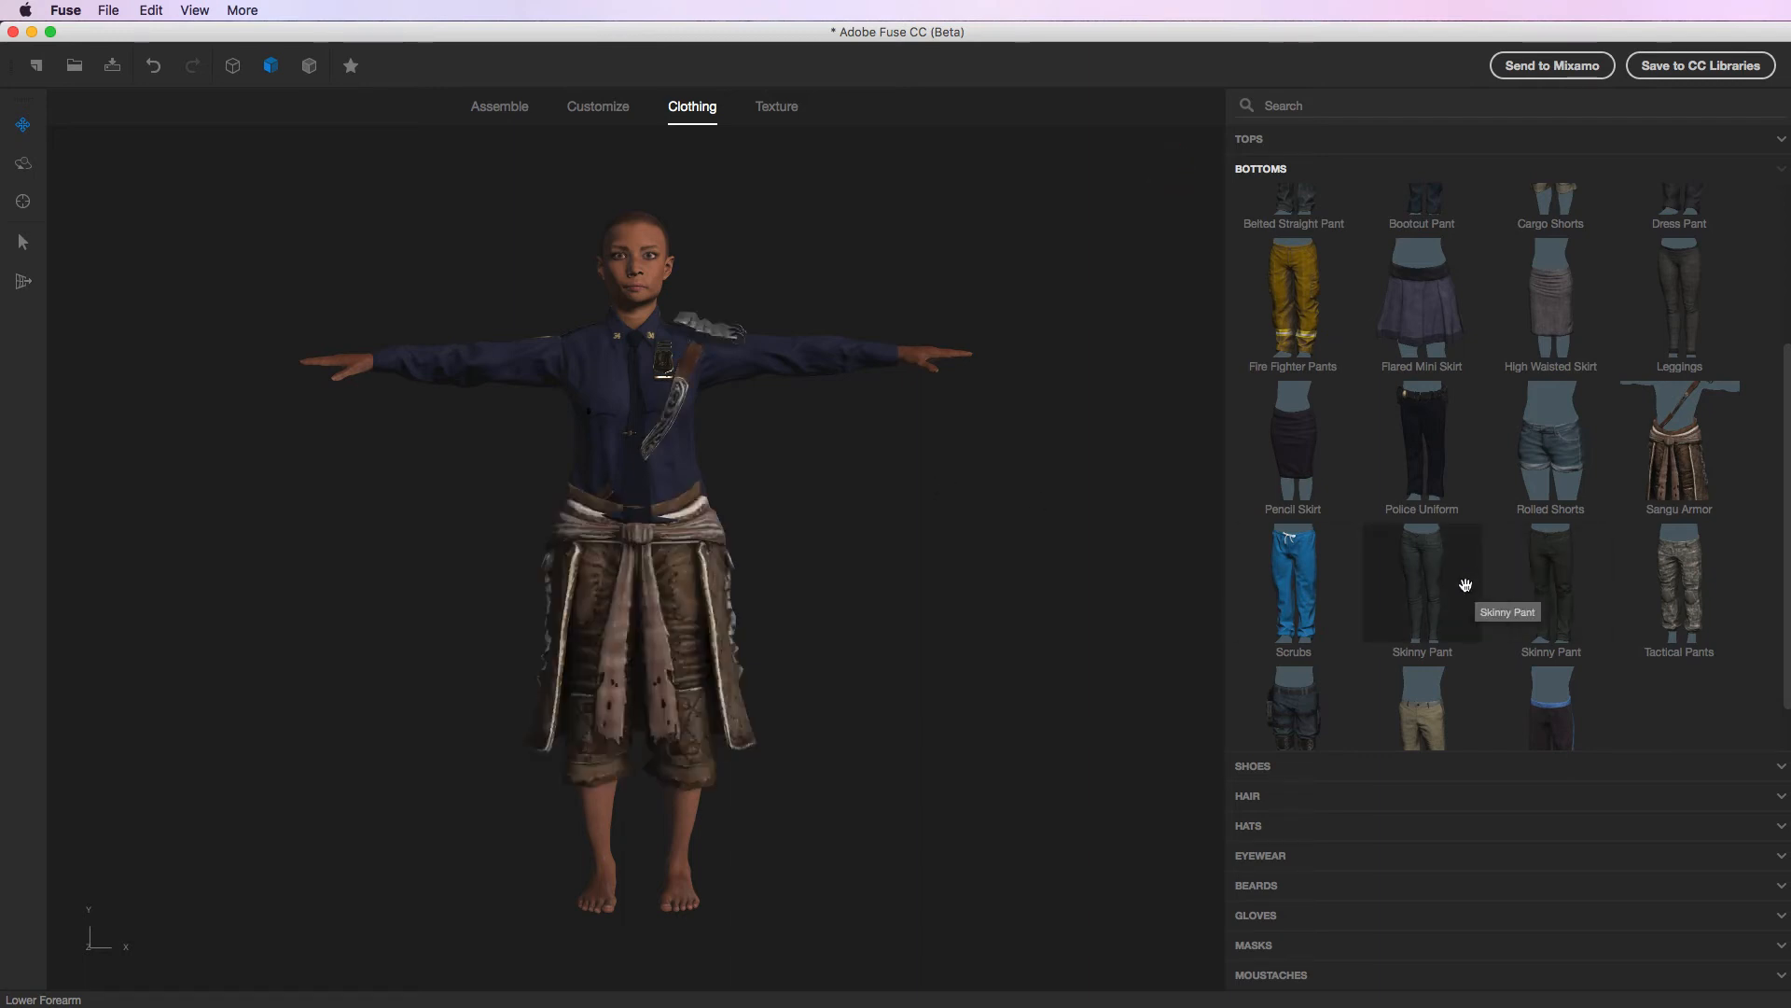
scroll(1465, 585, down, 2)
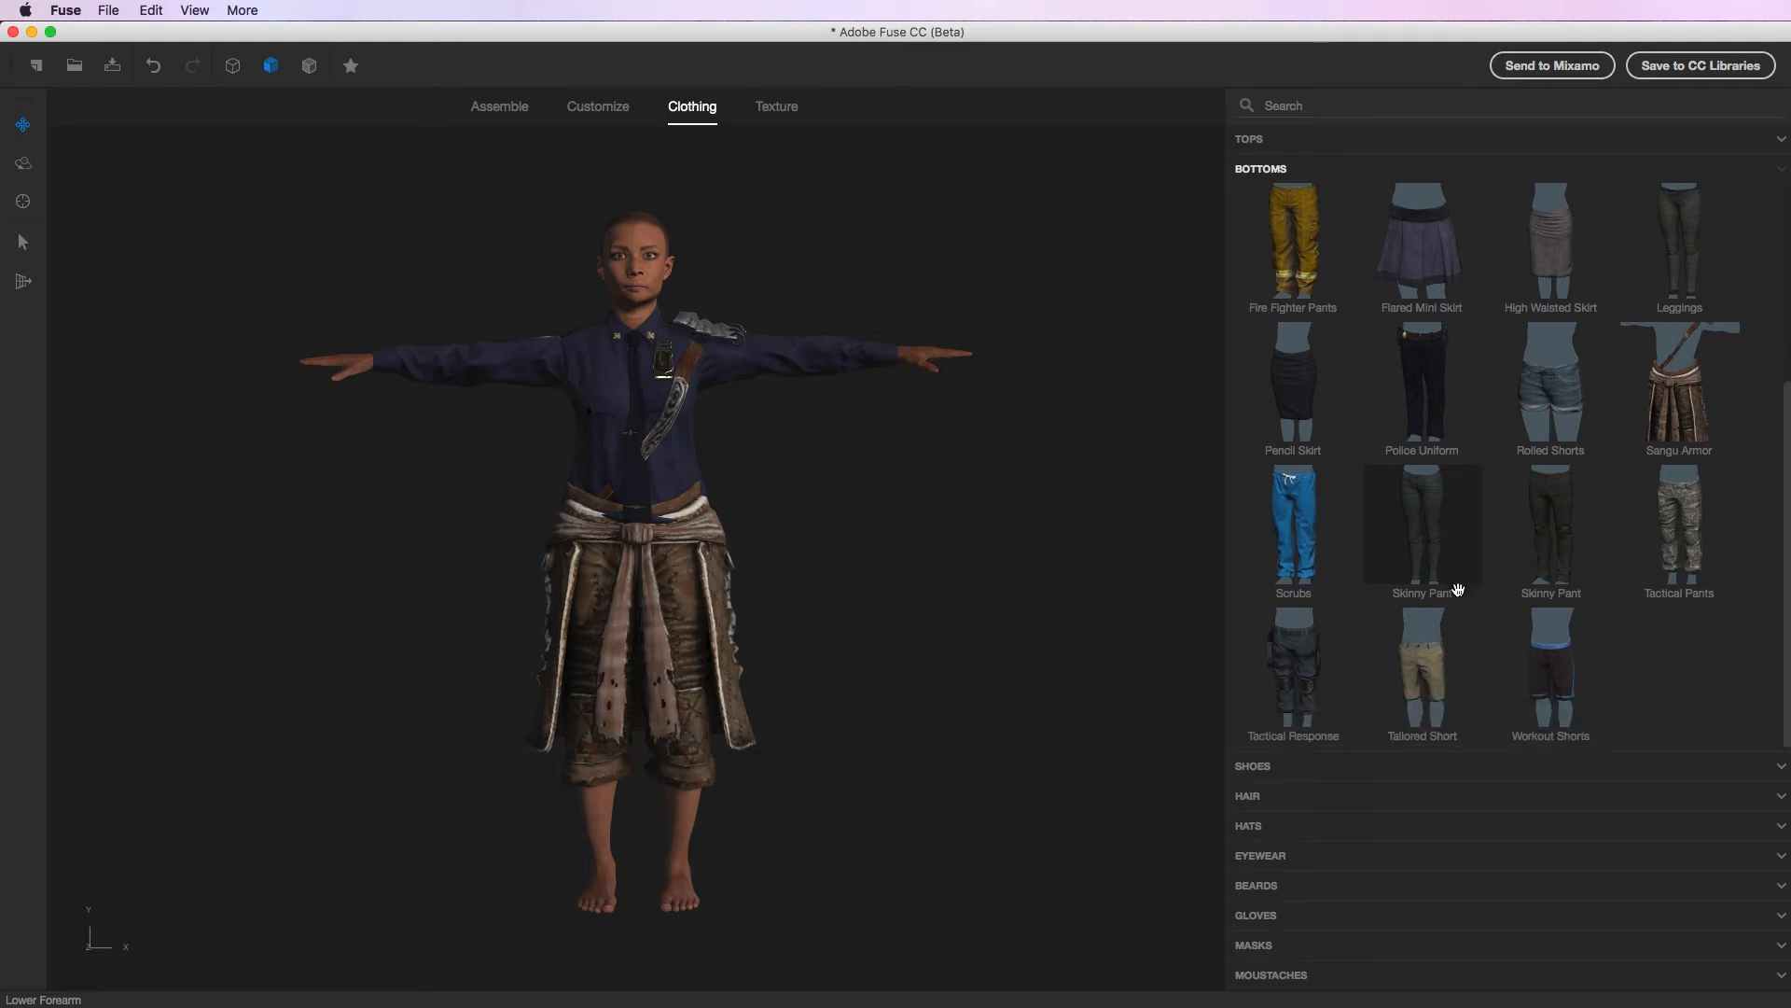
click(1310, 654)
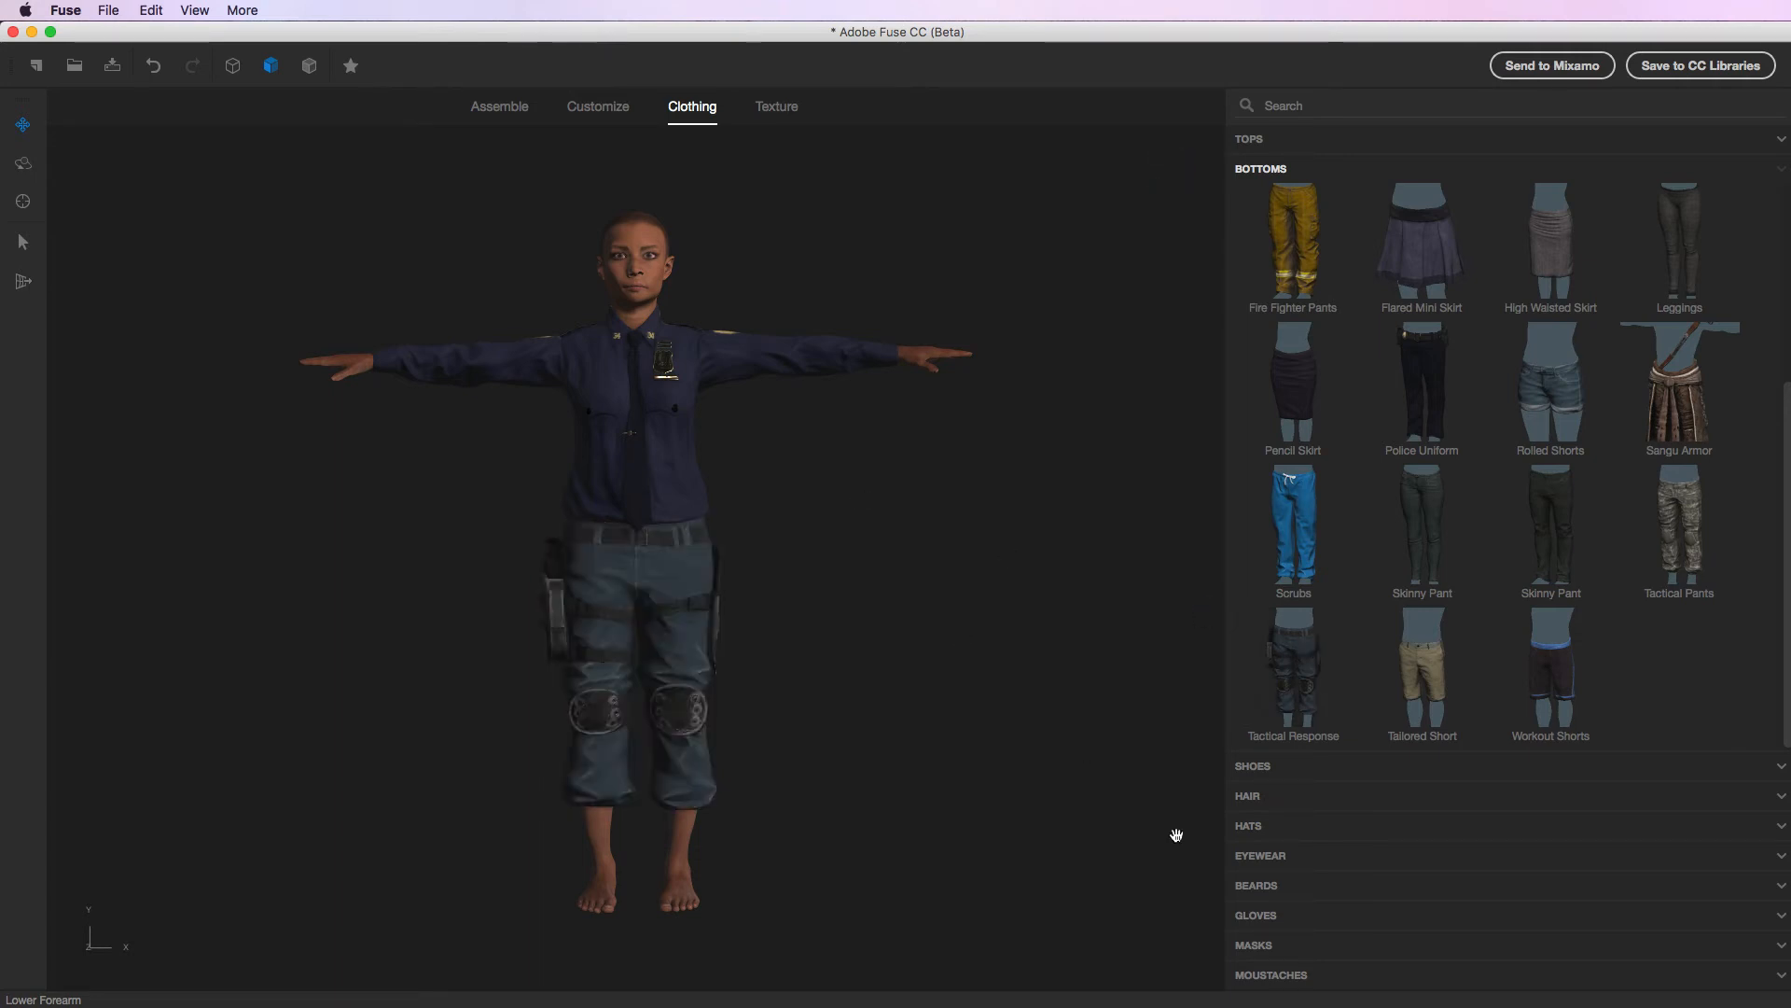
Add Tactical Boot A shoes, try the Alpha Long Hair style and replace it with Alpha Short Bouffant.
click(1252, 767)
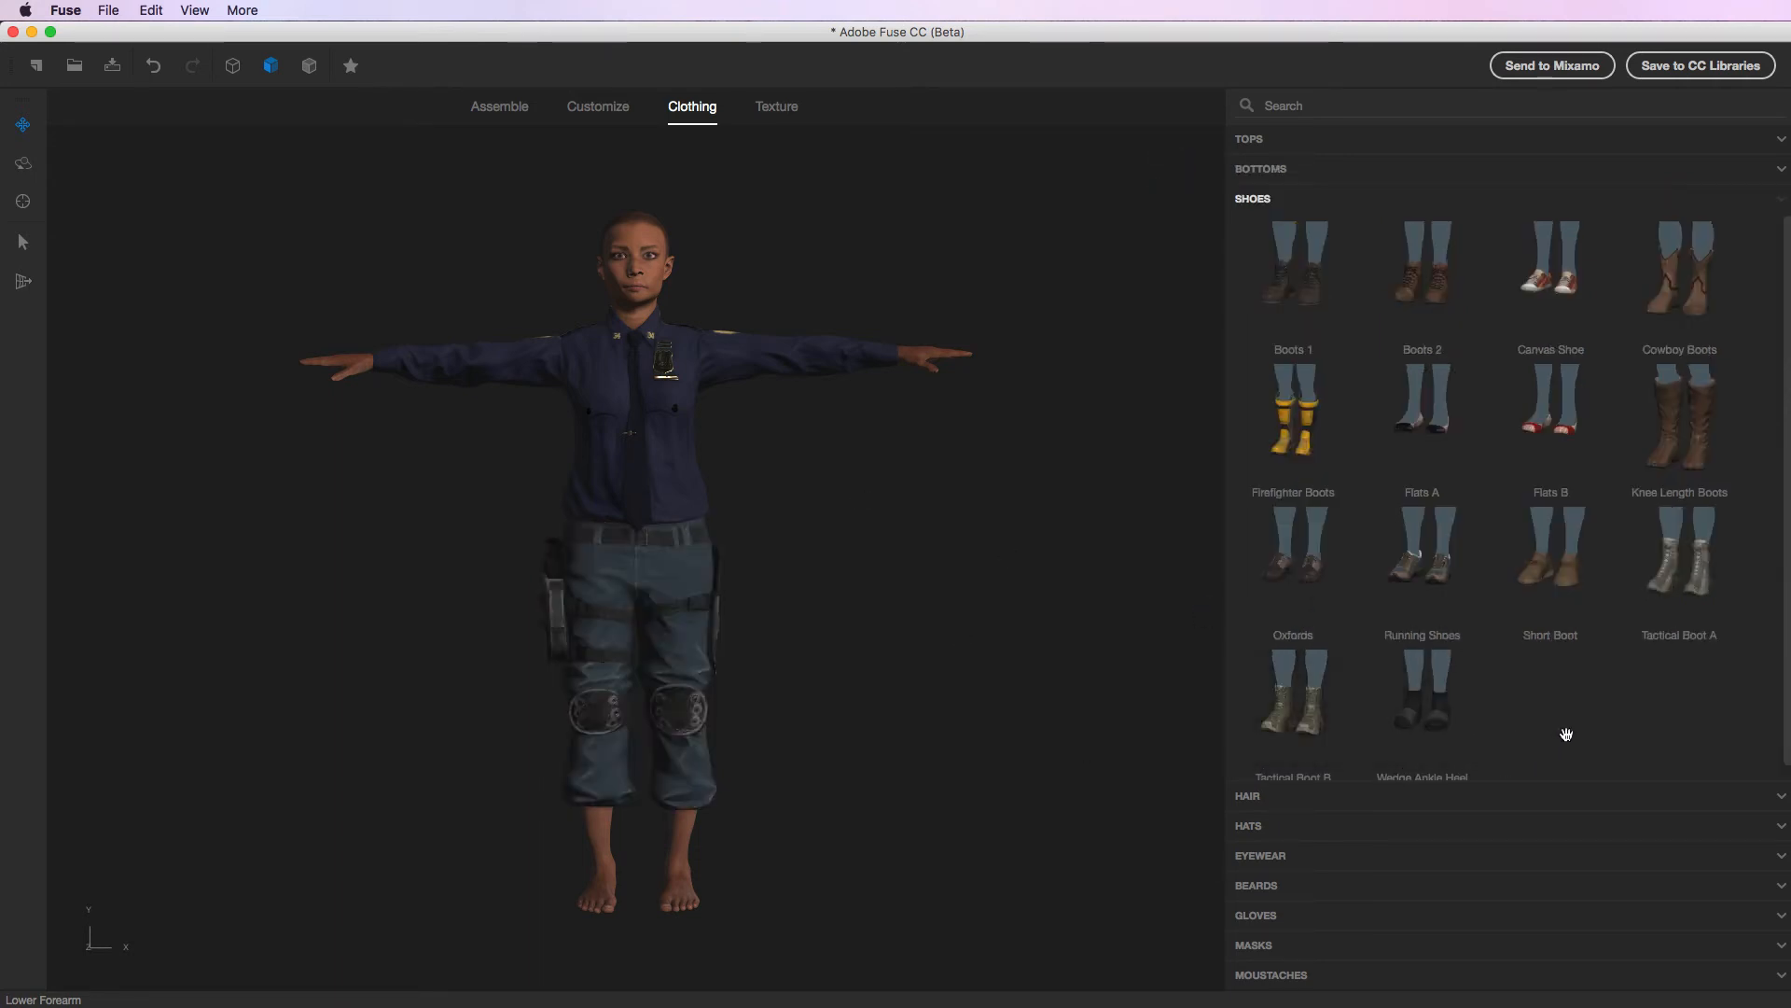
click(1698, 574)
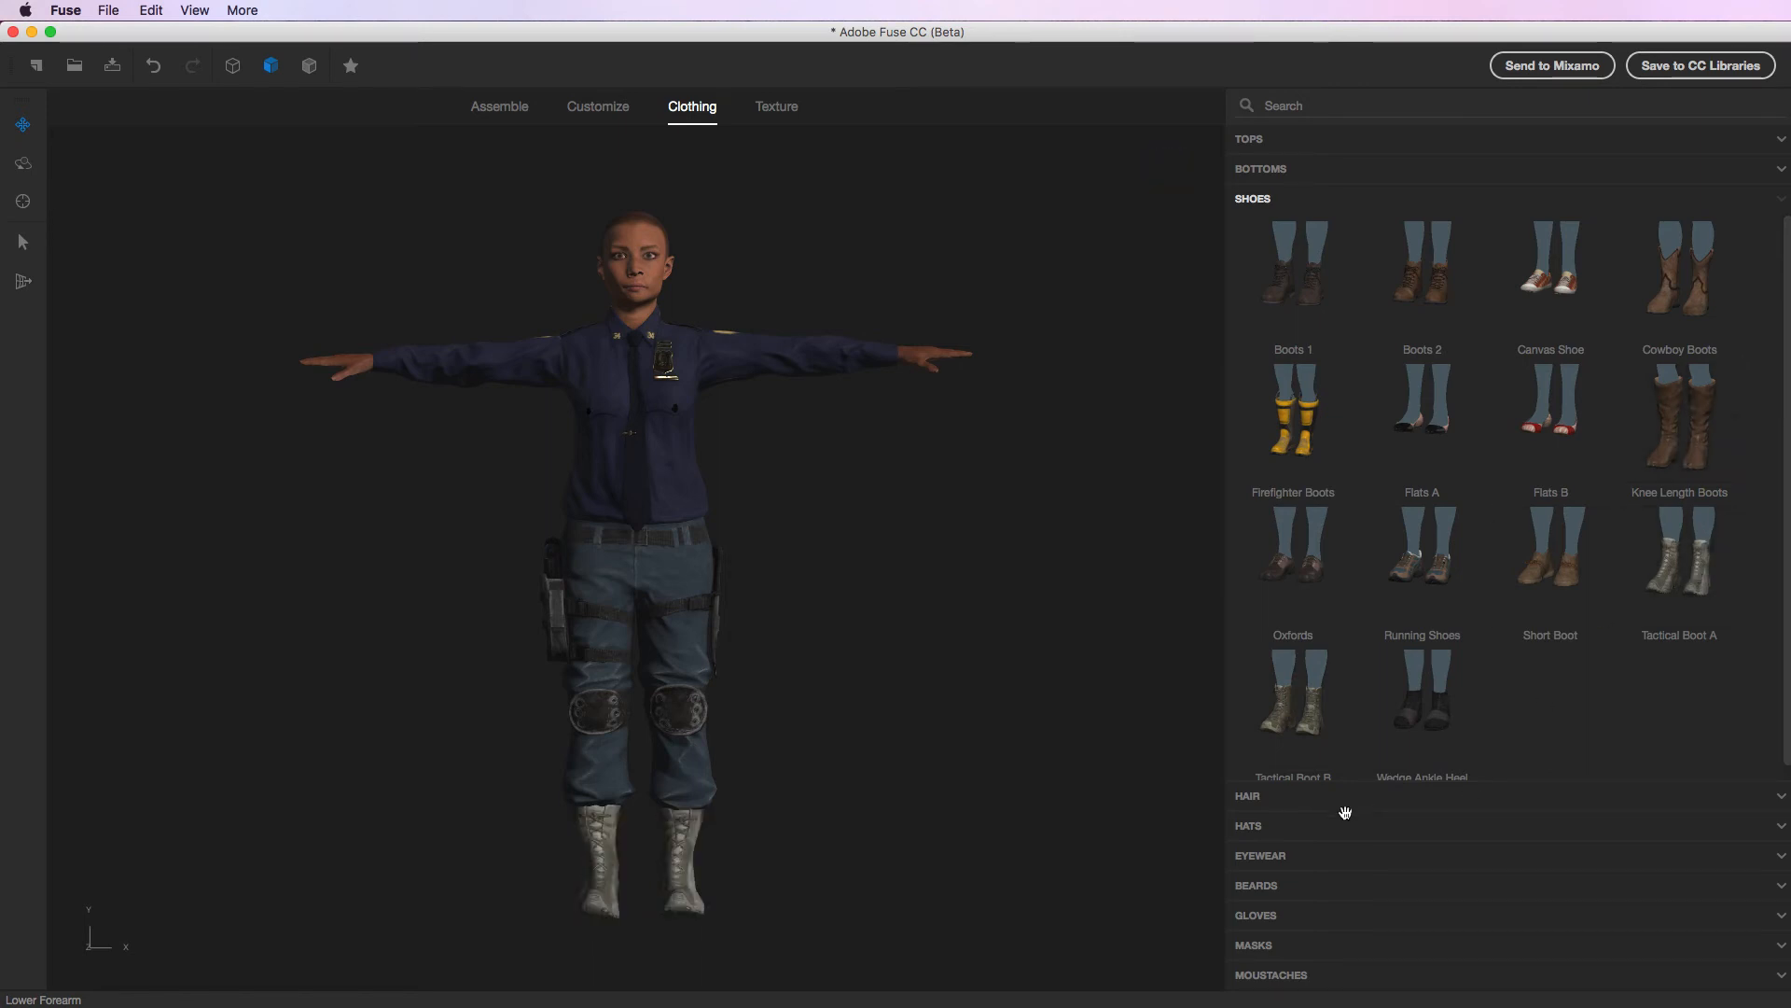
click(1250, 798)
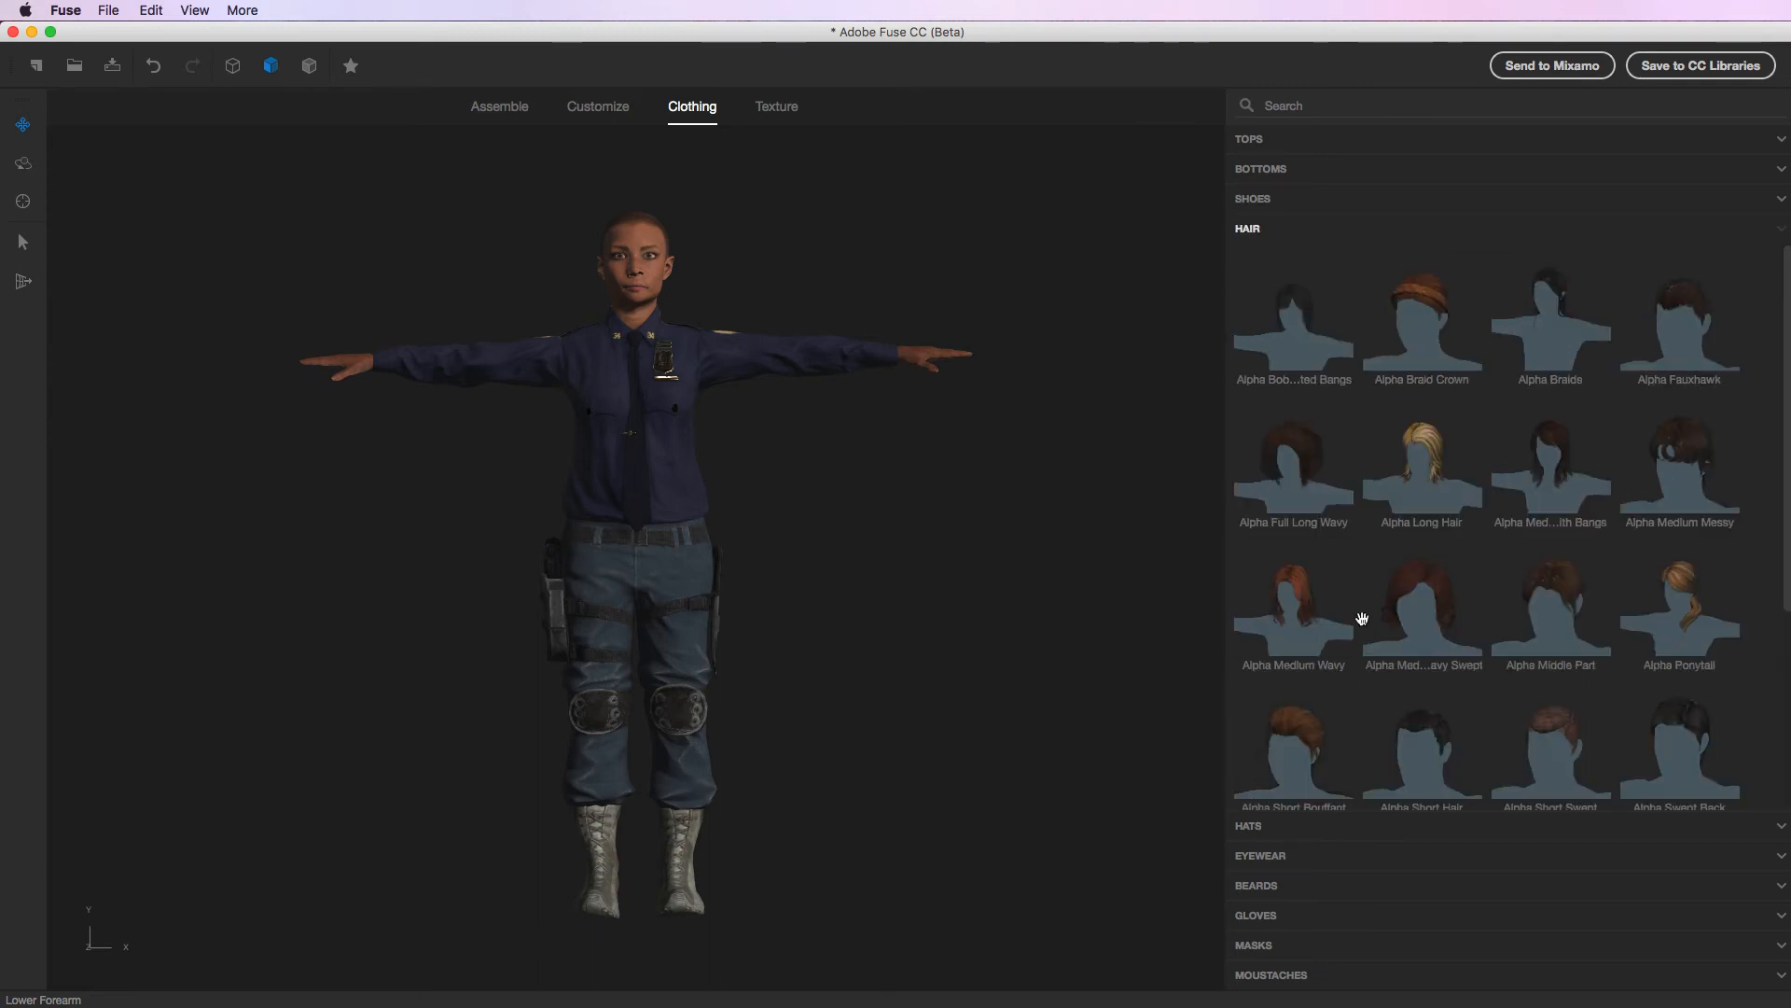
click(1434, 459)
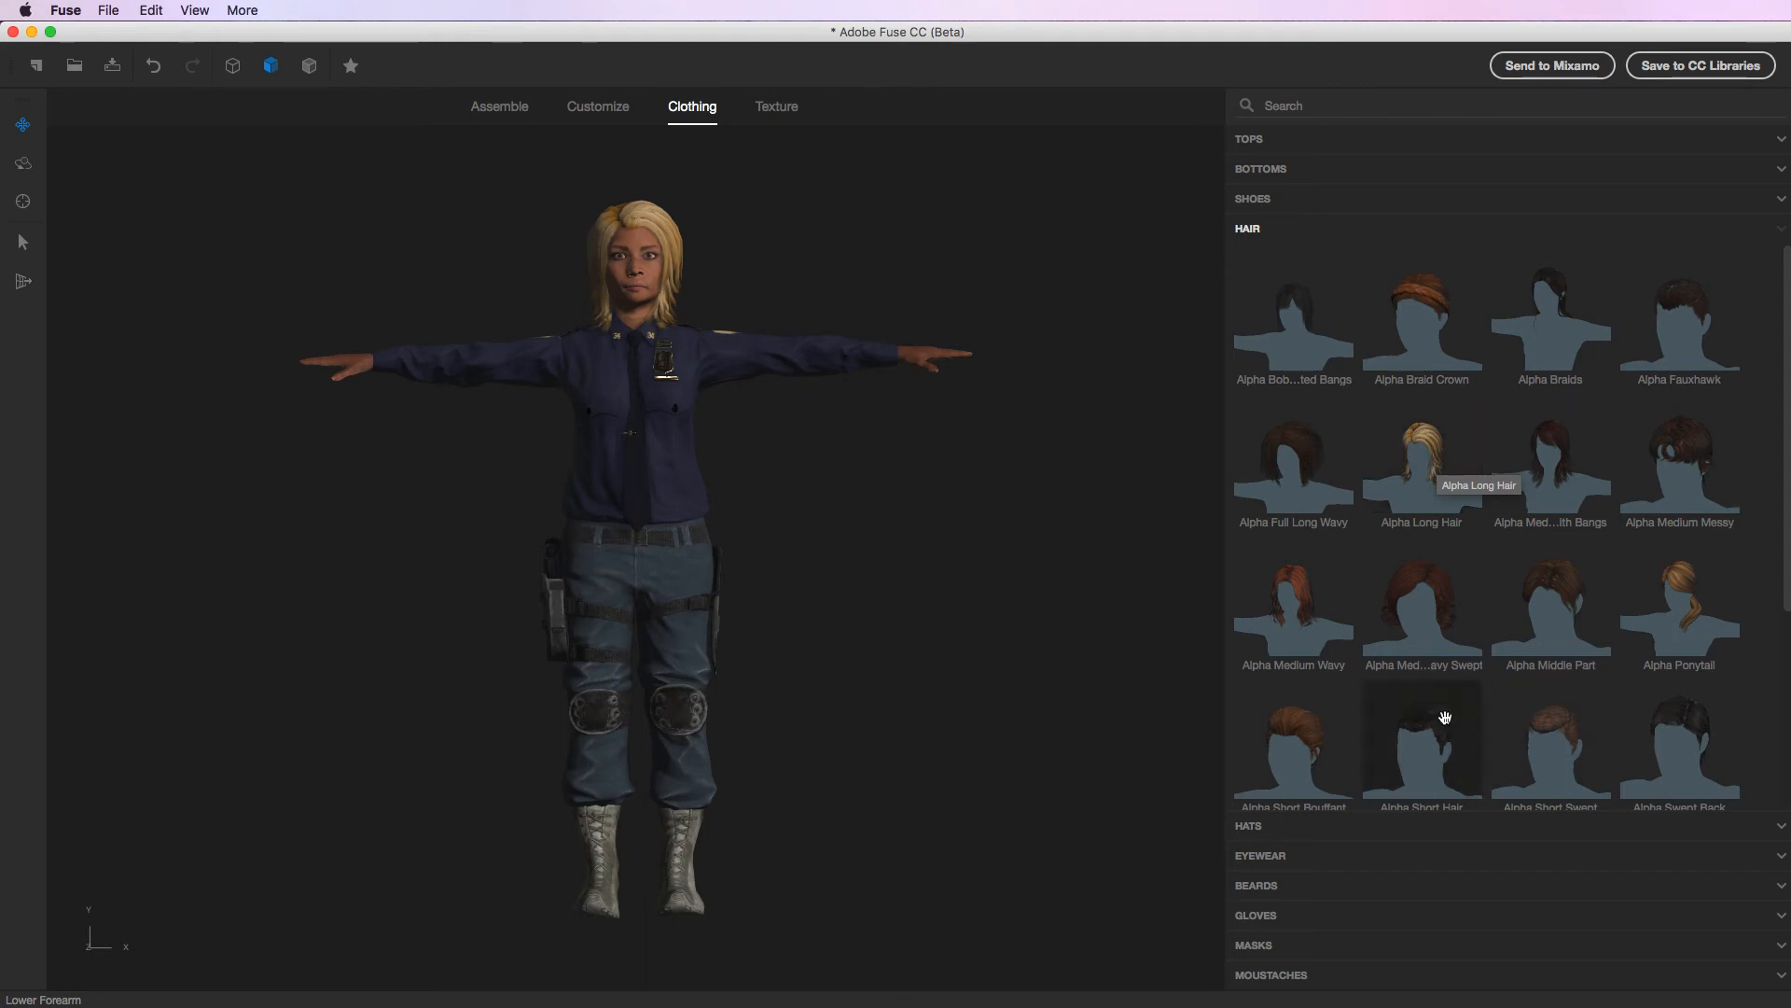
click(1305, 664)
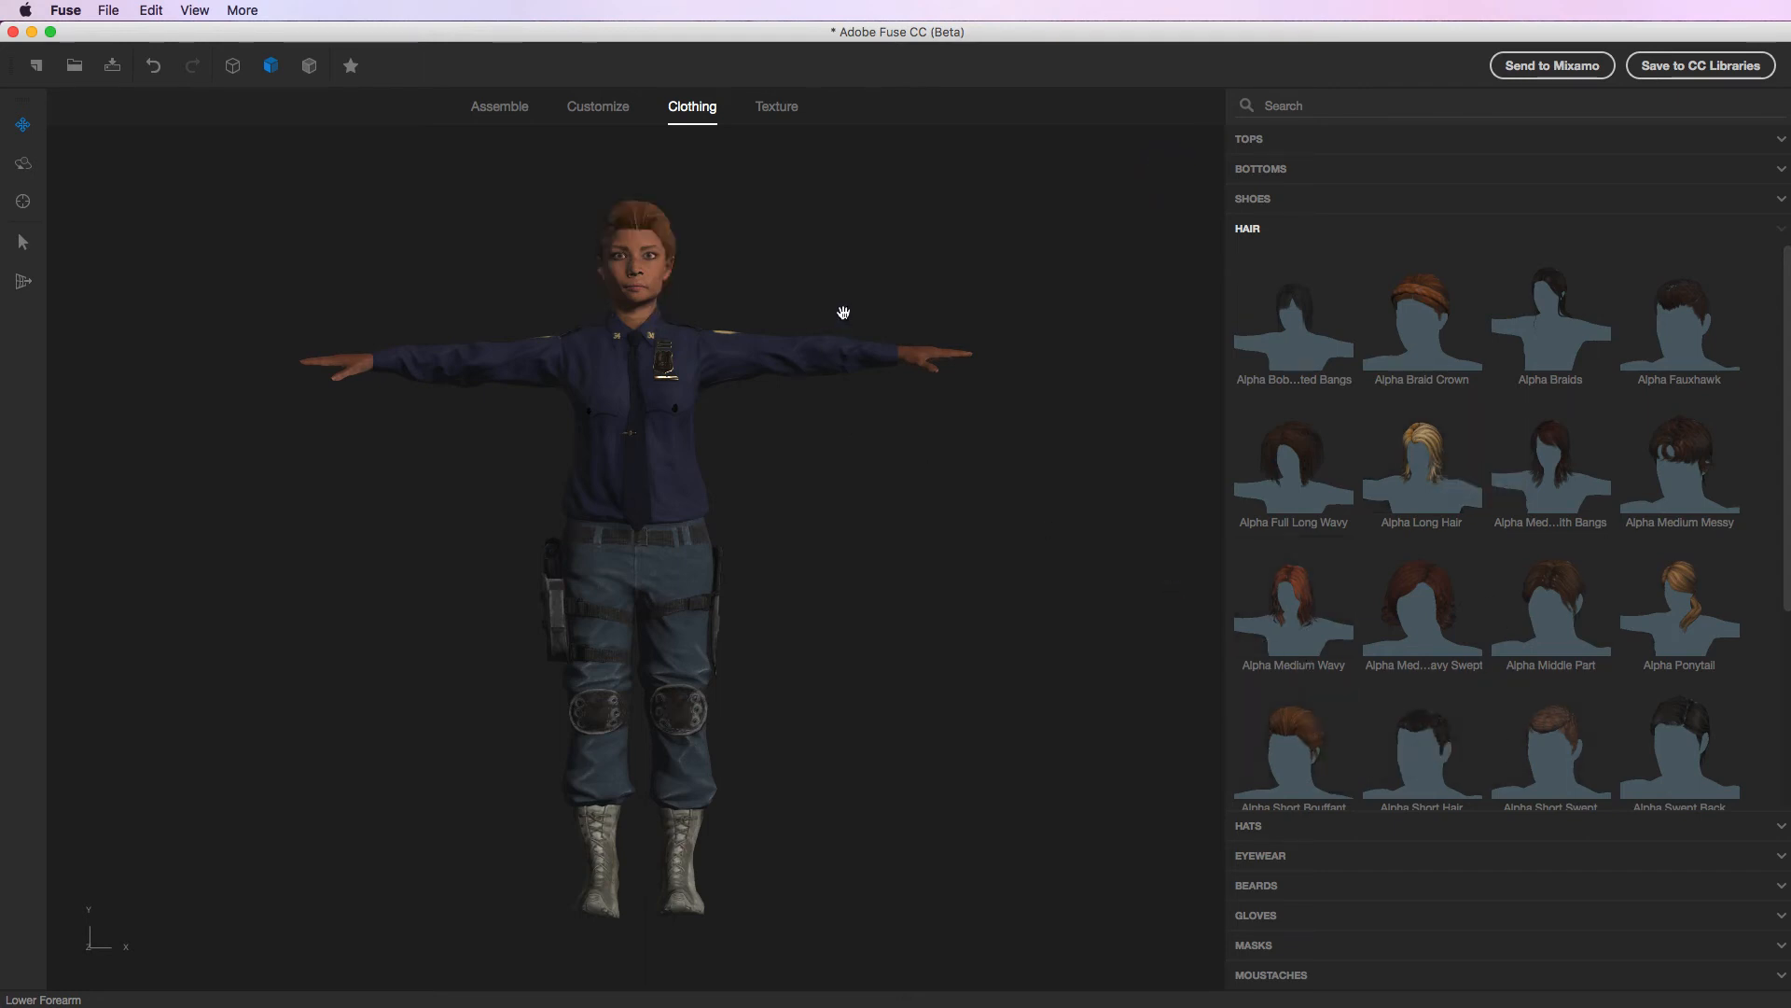
middle_drag(844, 312, 889, 367)
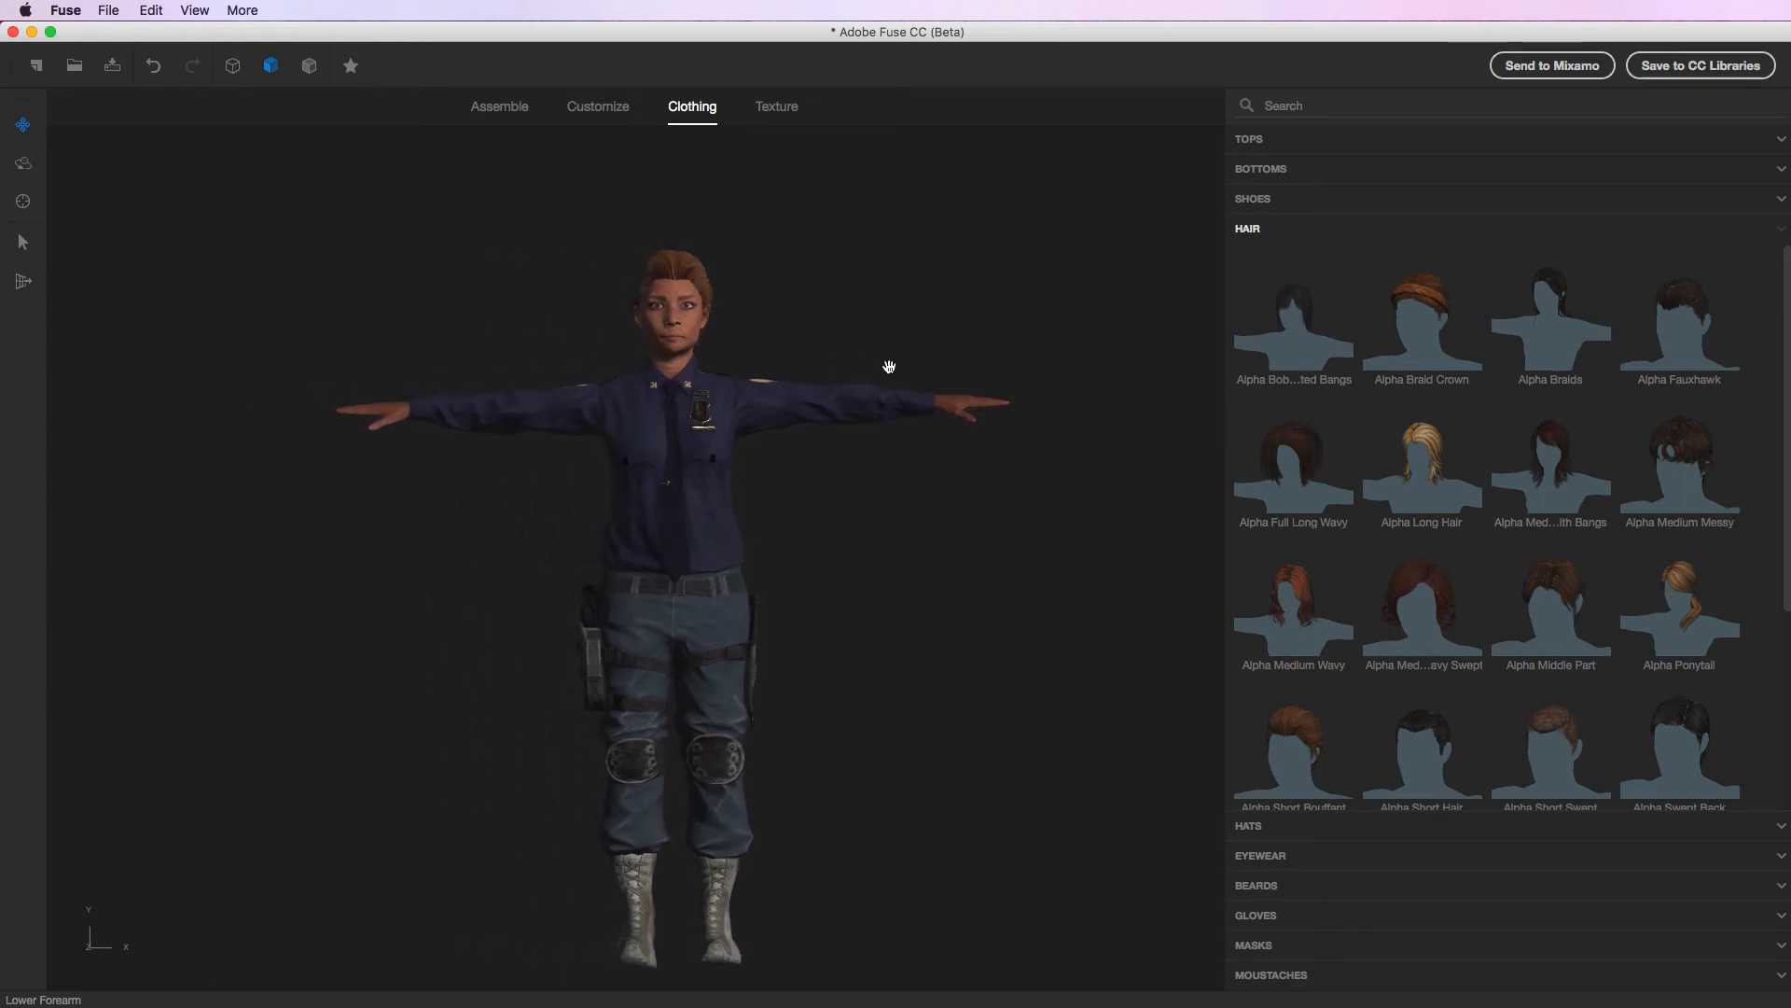
drag(895, 363, 826, 377)
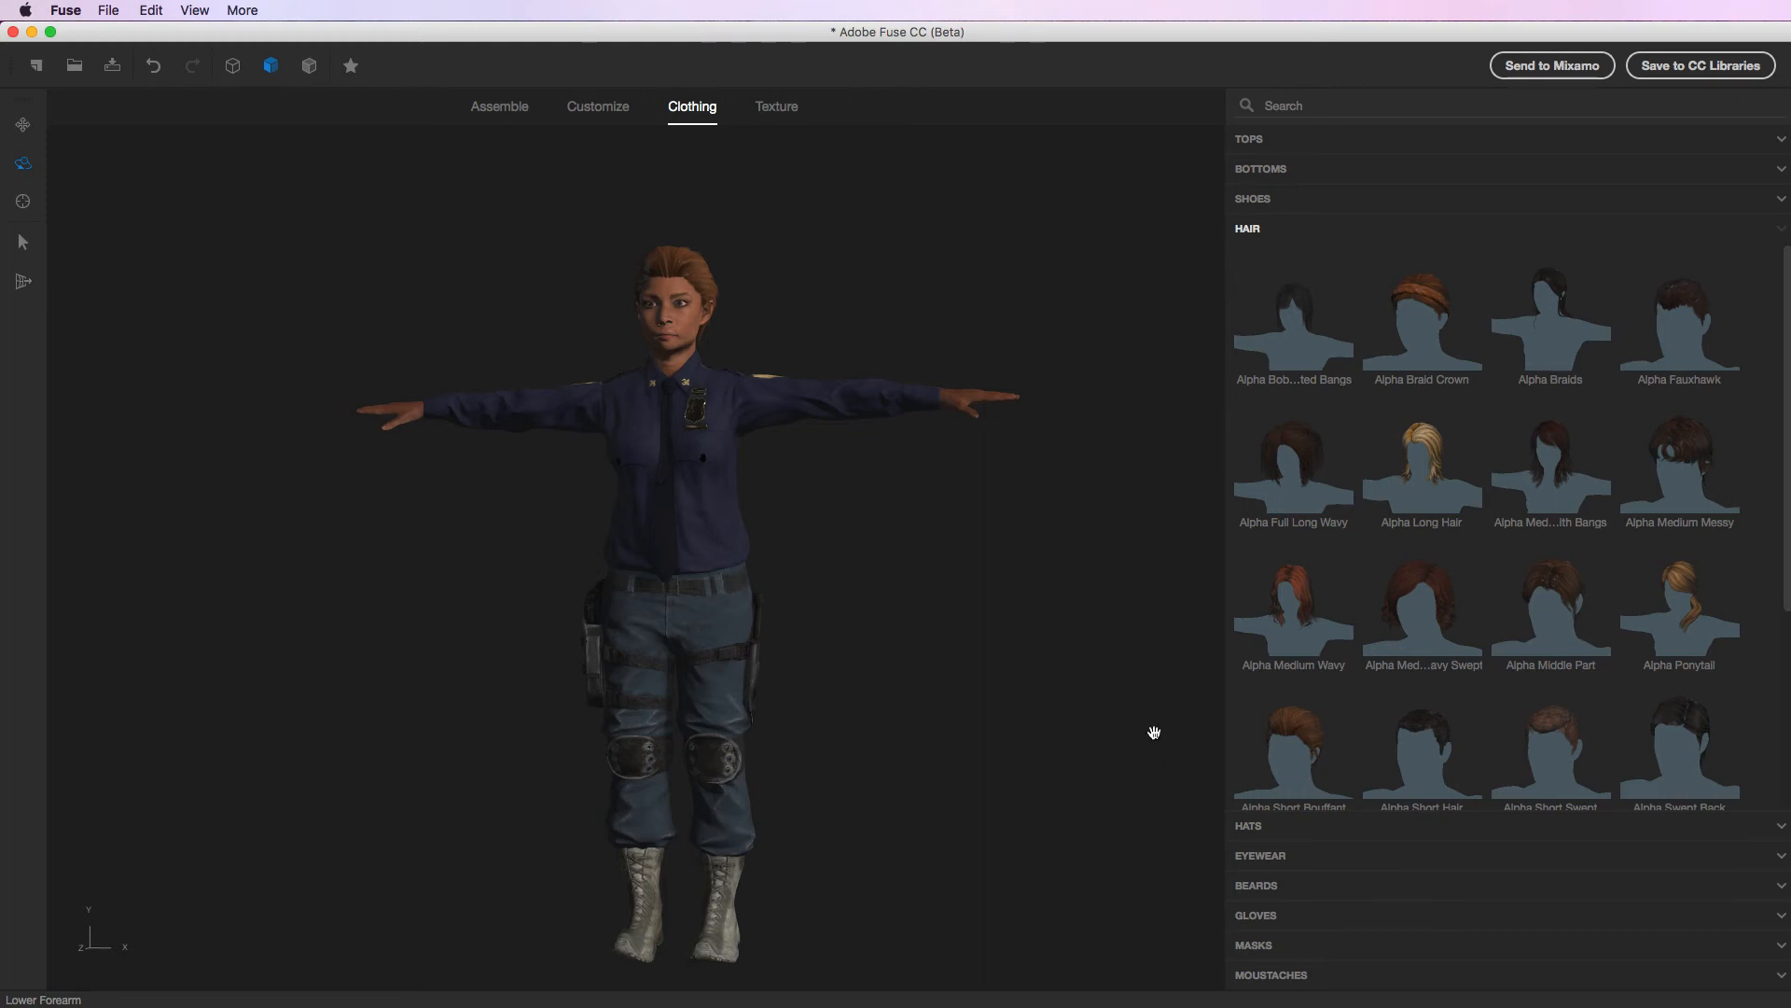
scroll(824, 668, up, 5)
scroll(824, 667, down, 4)
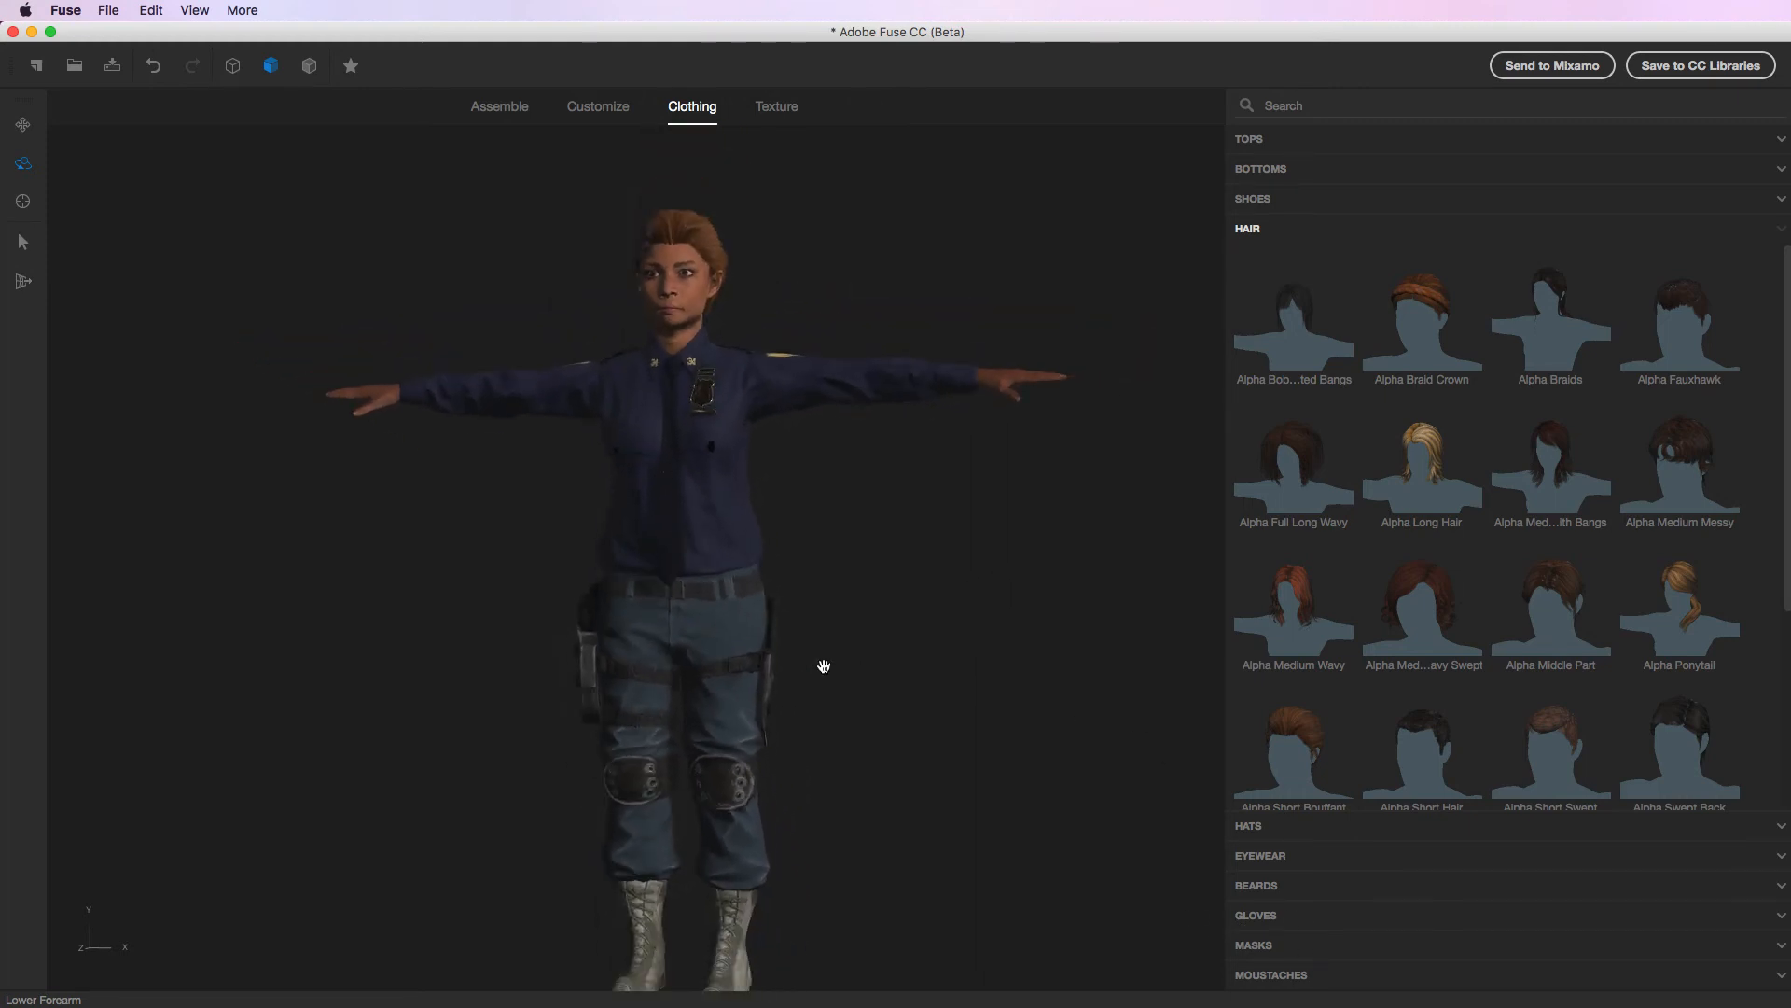
drag(821, 666, 875, 662)
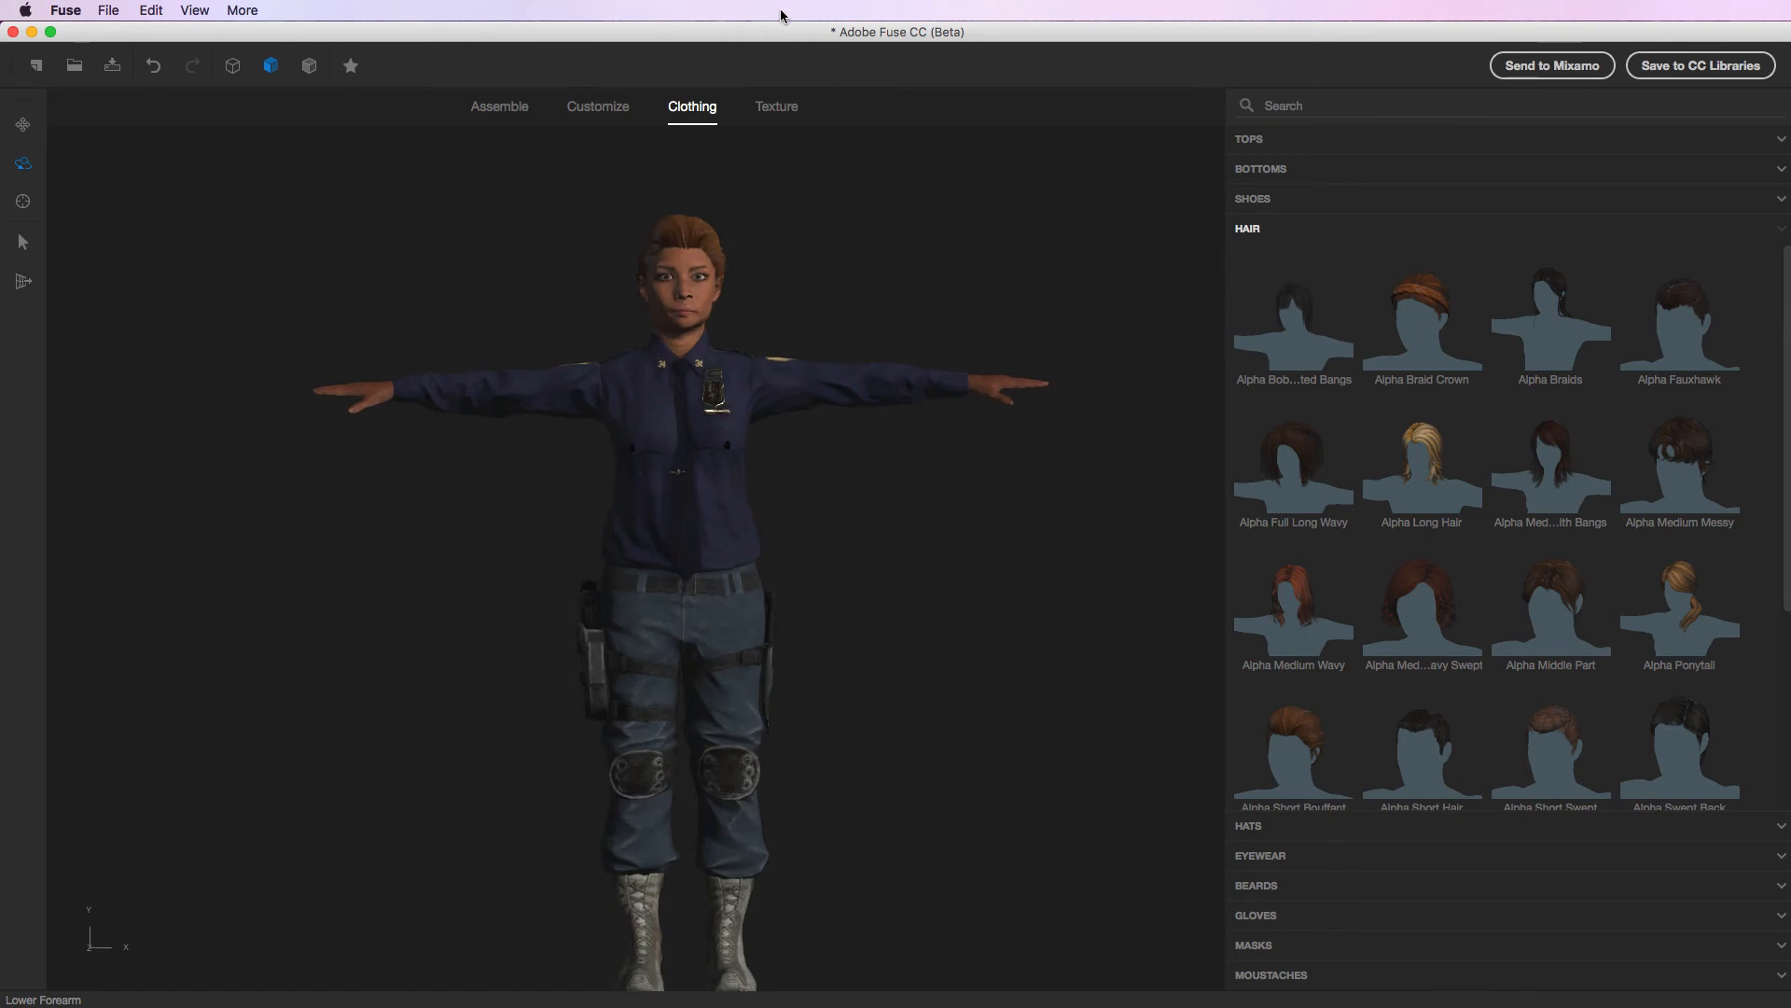
Change the main fabric color of the police uniform shirt to bright pink (Red 255, Green 38, Blue 136).
click(776, 106)
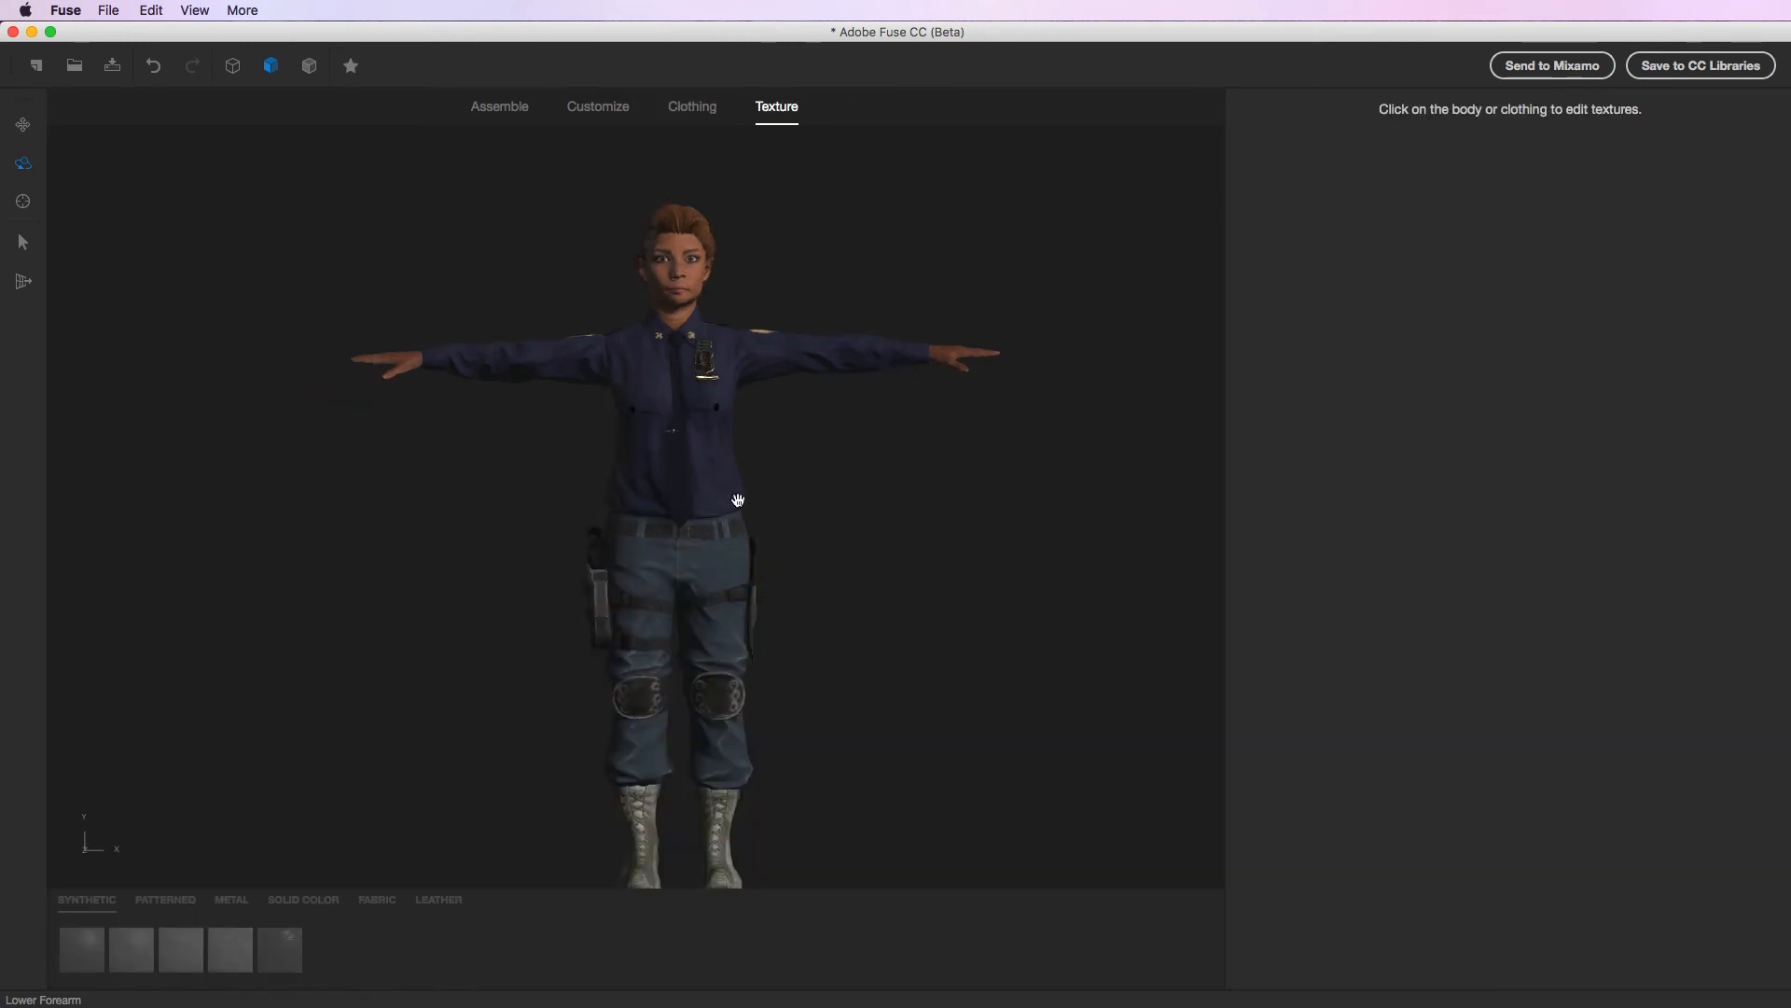
click(644, 397)
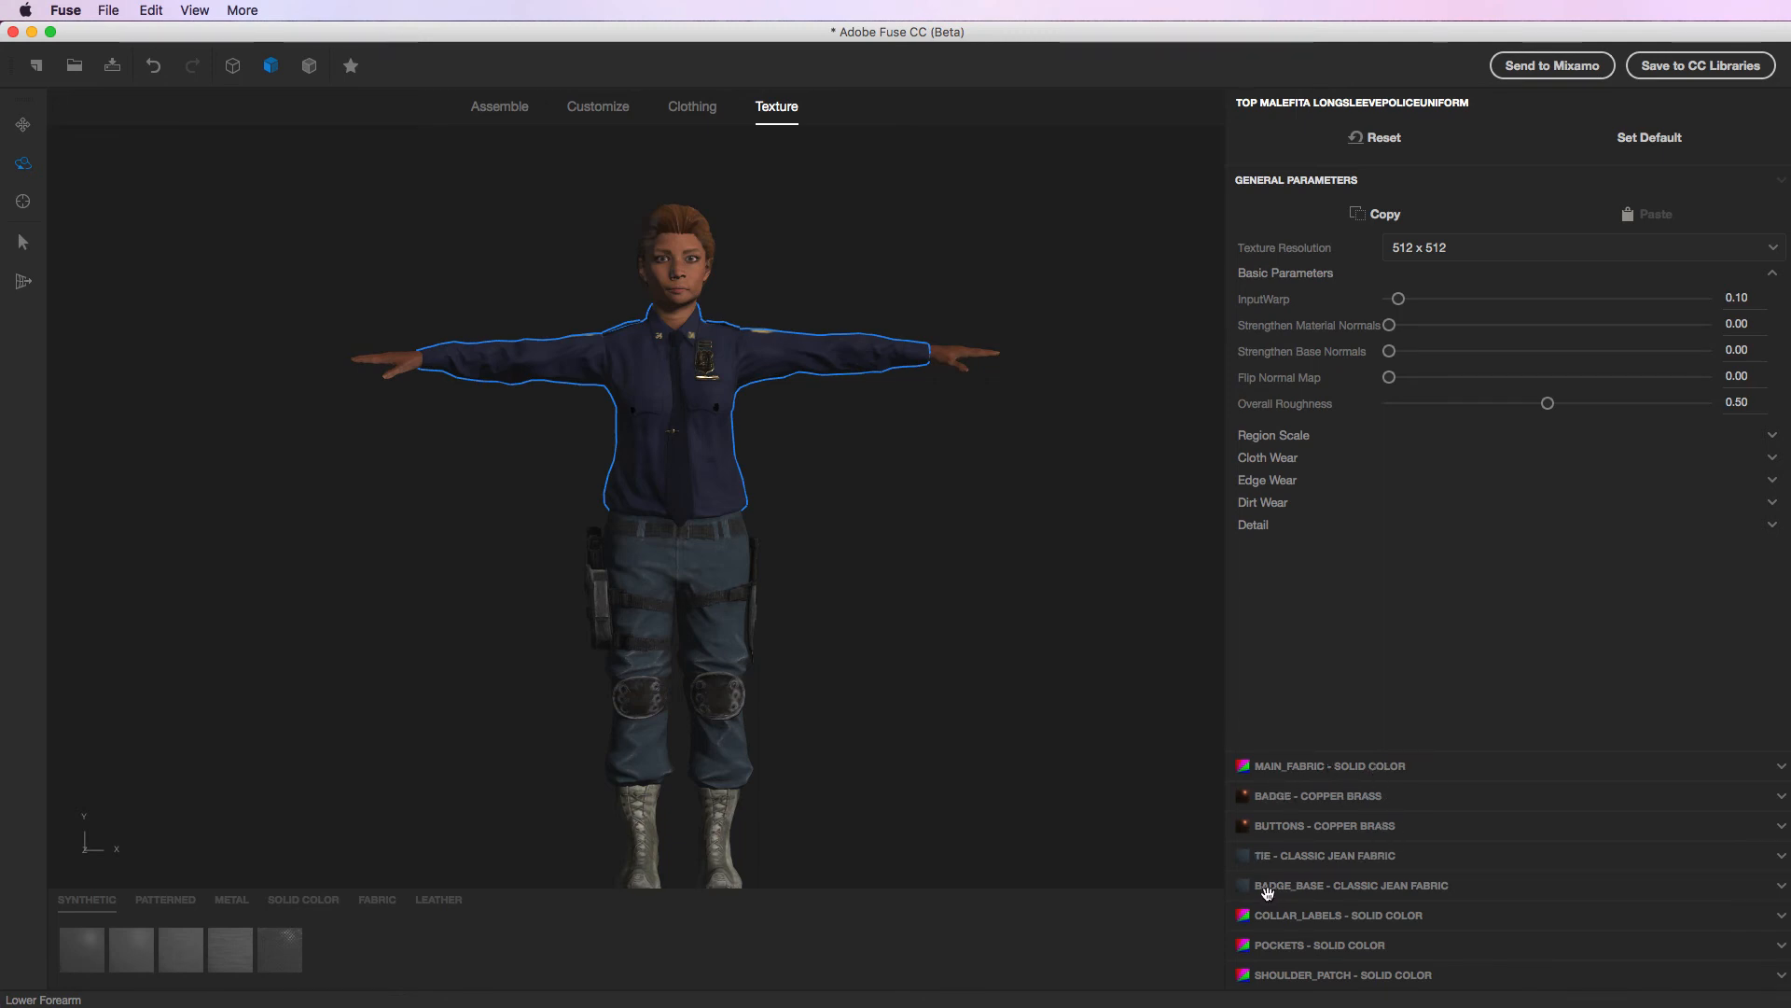
click(1311, 768)
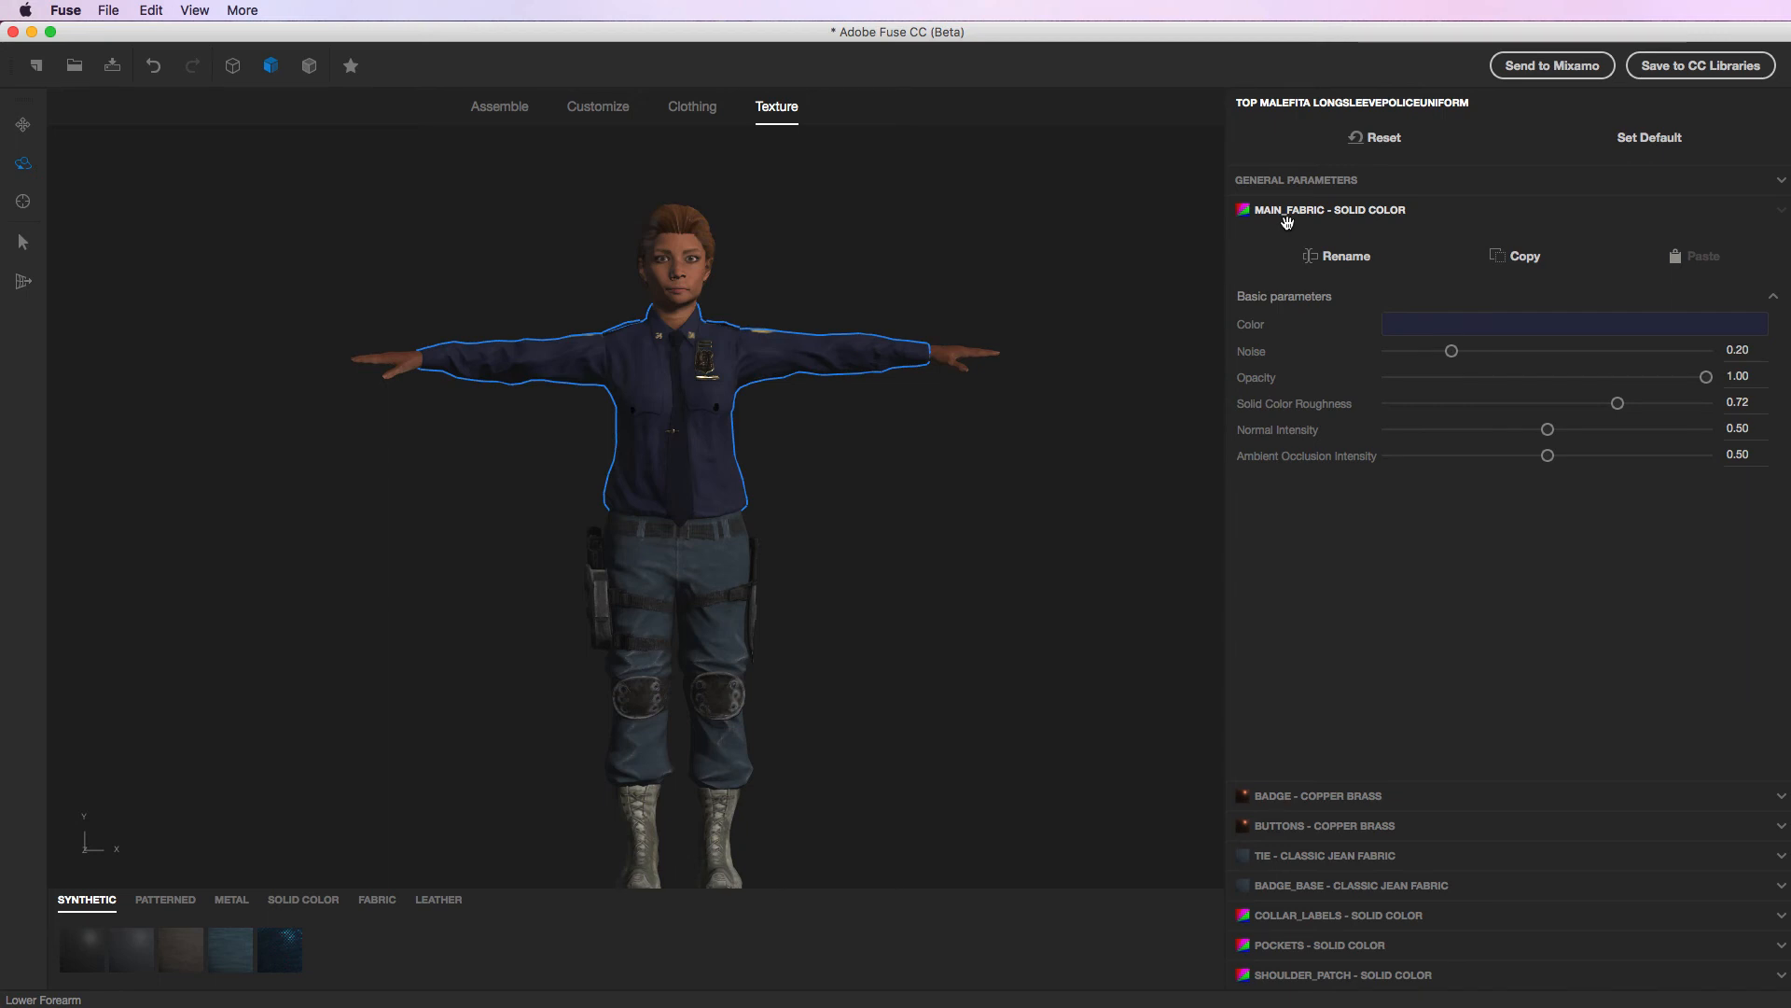
click(1421, 329)
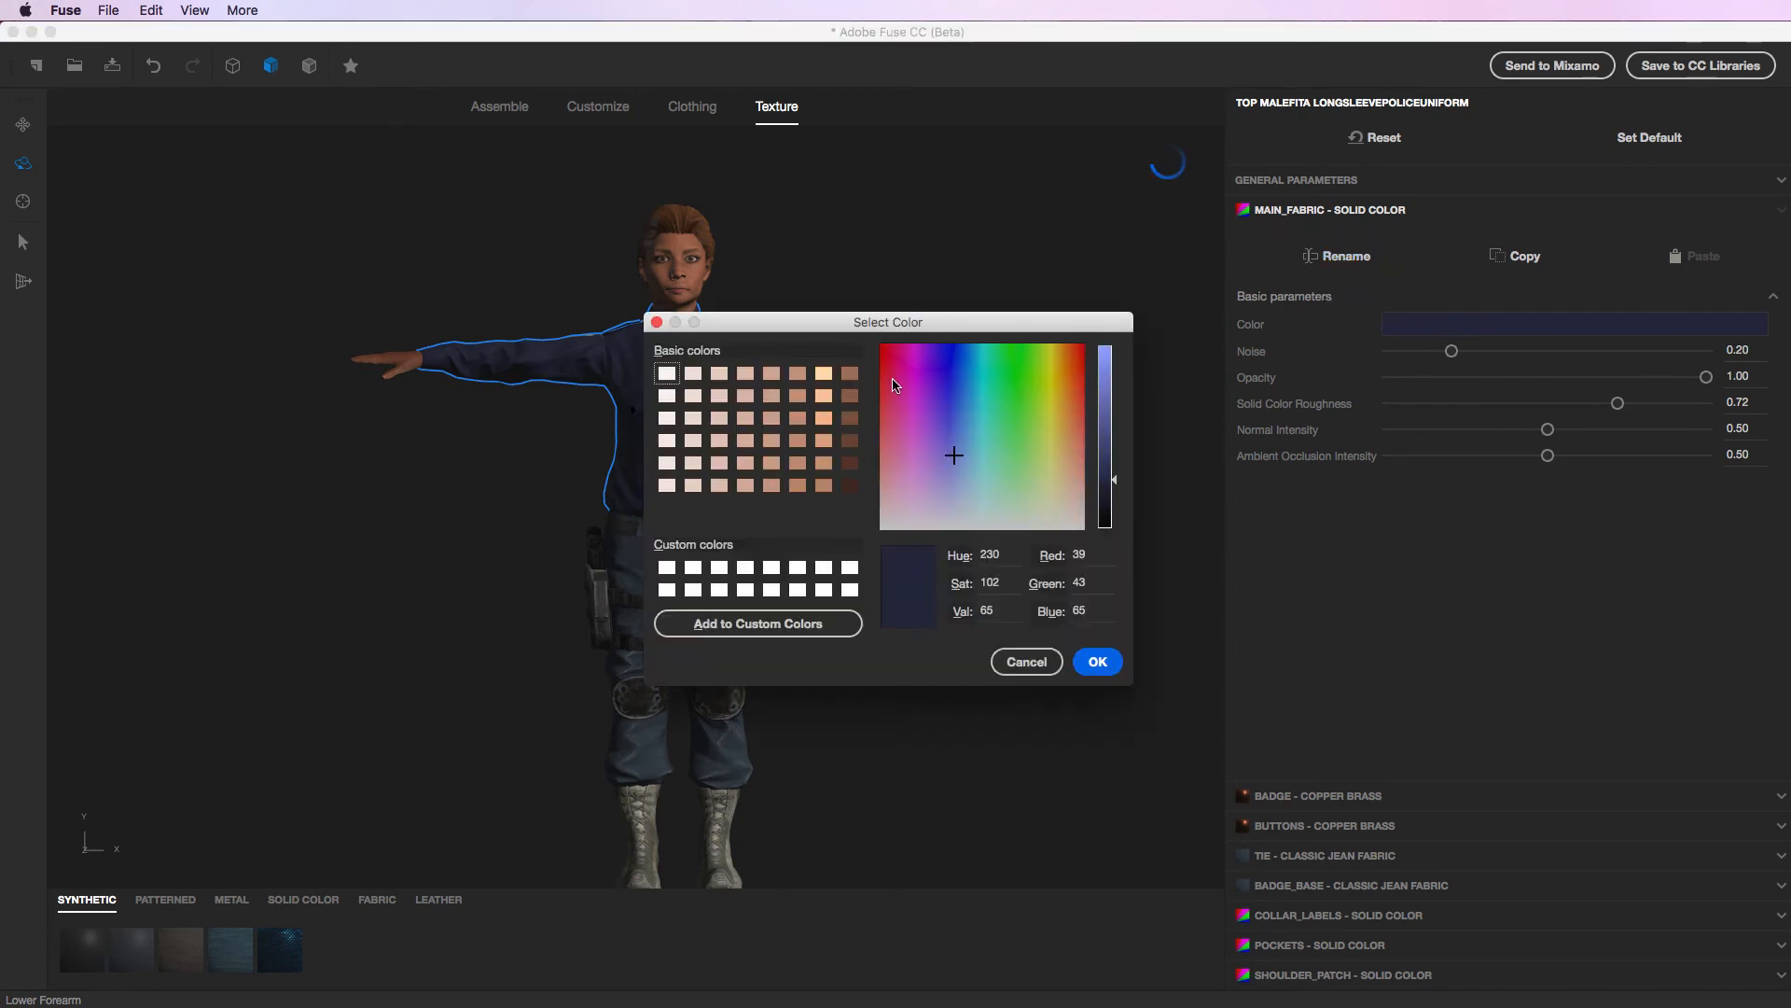
click(882, 345)
click(895, 371)
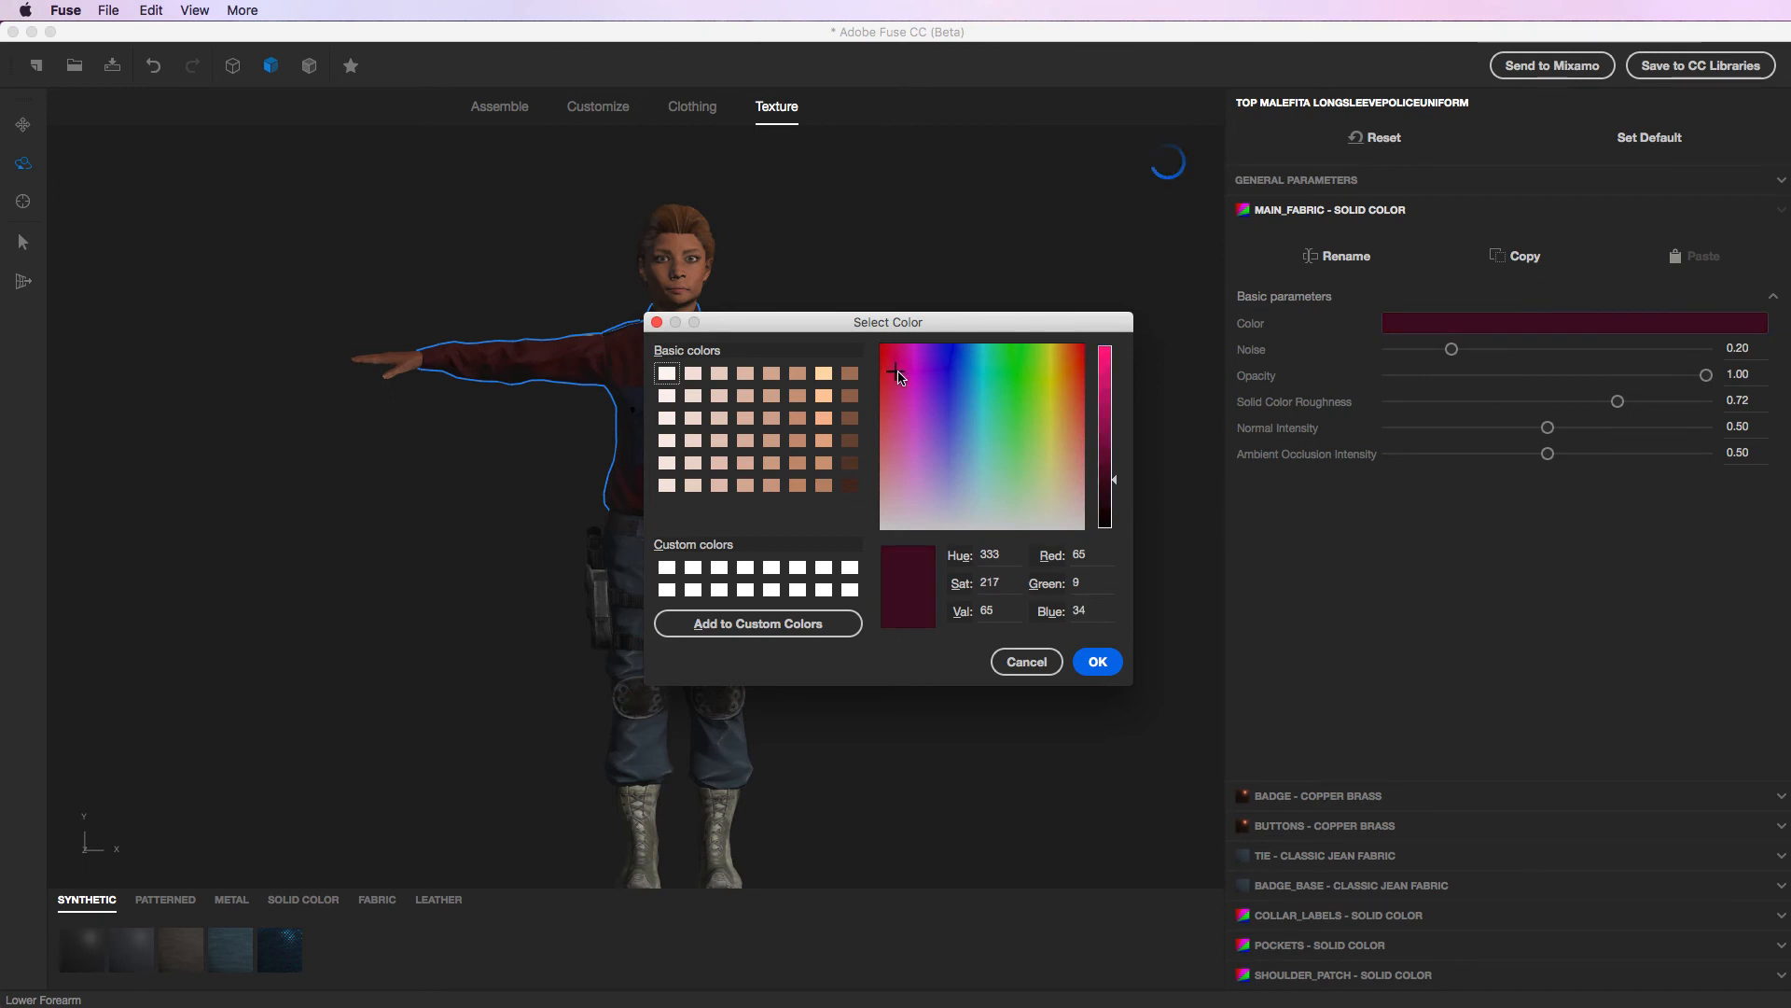
drag(1107, 419, 1107, 347)
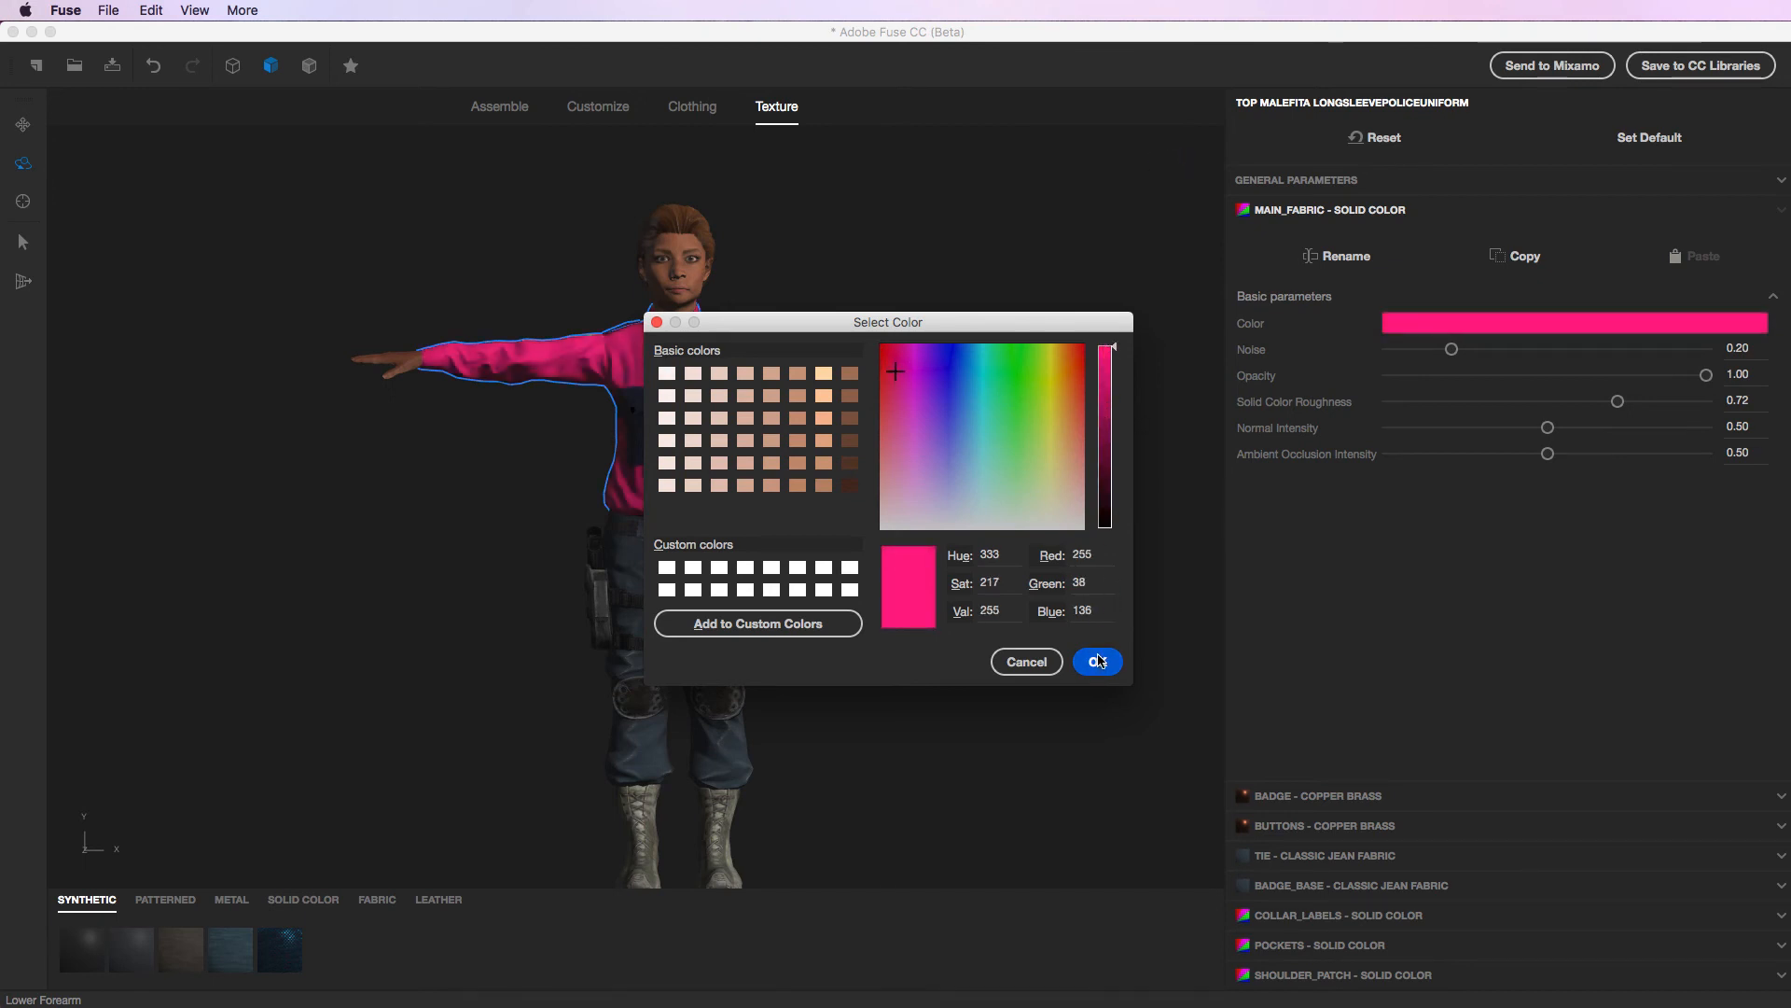
click(1099, 661)
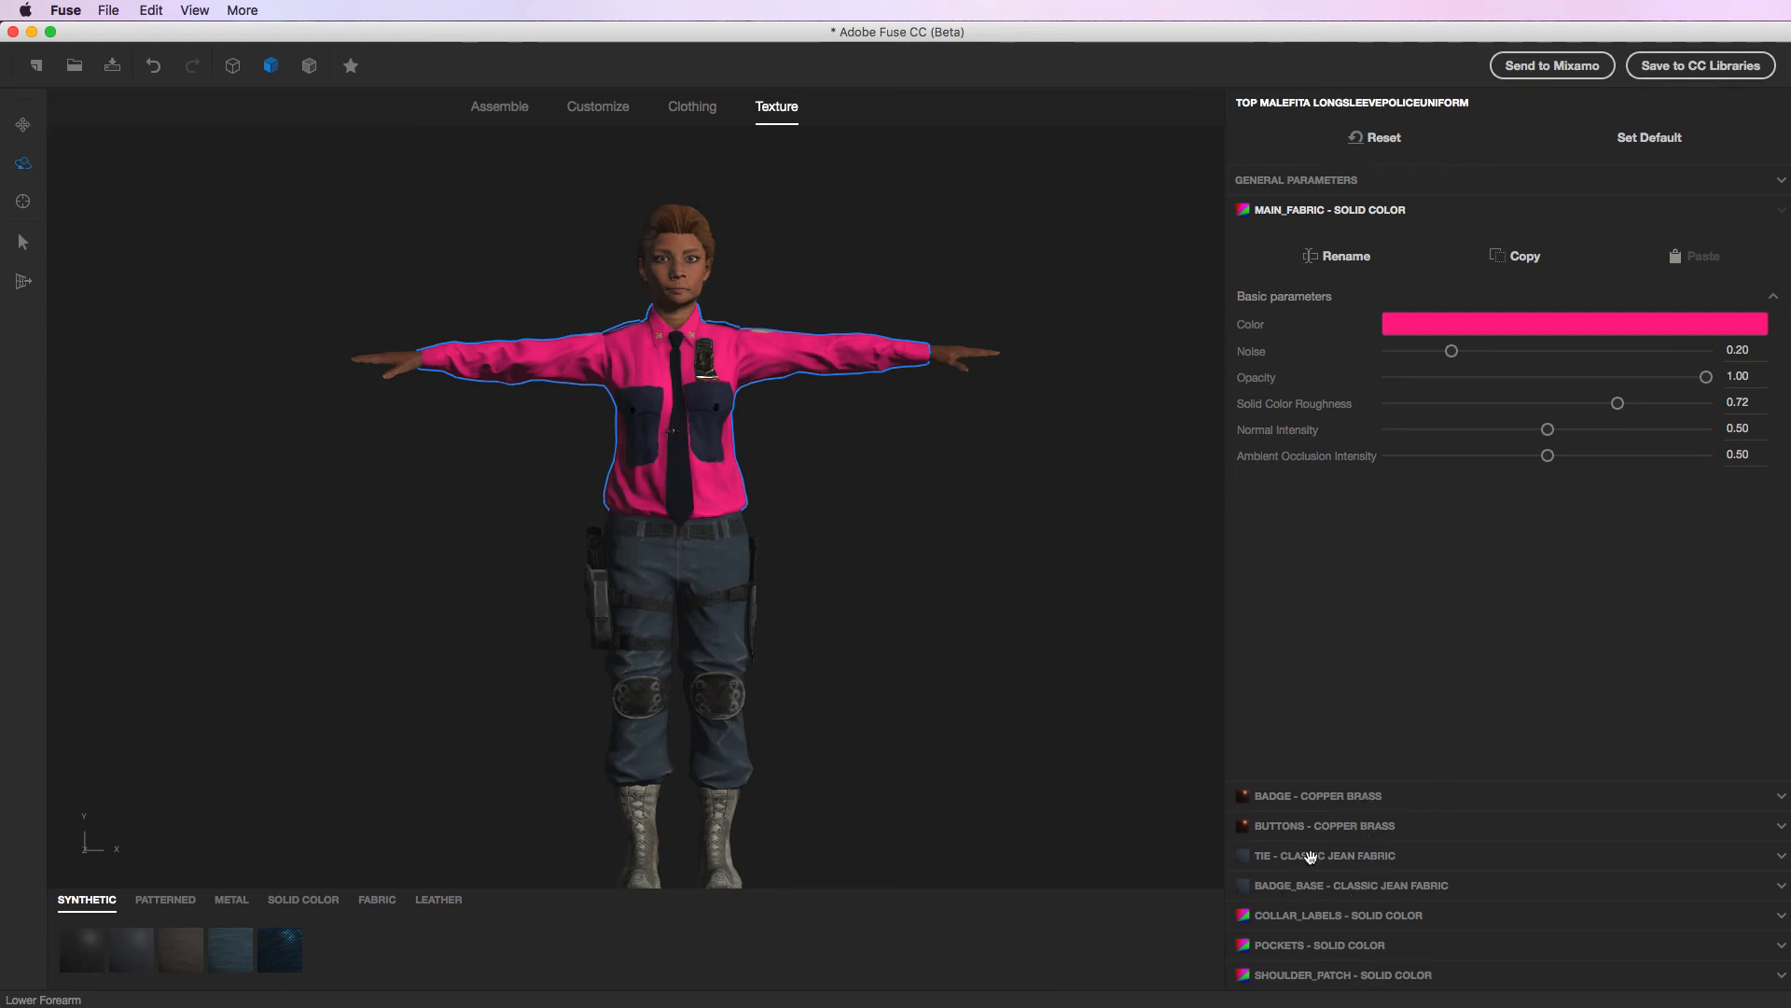
Change the shirt's badge base color to bright red (Red 255, Green 0, Blue 4).
click(1356, 887)
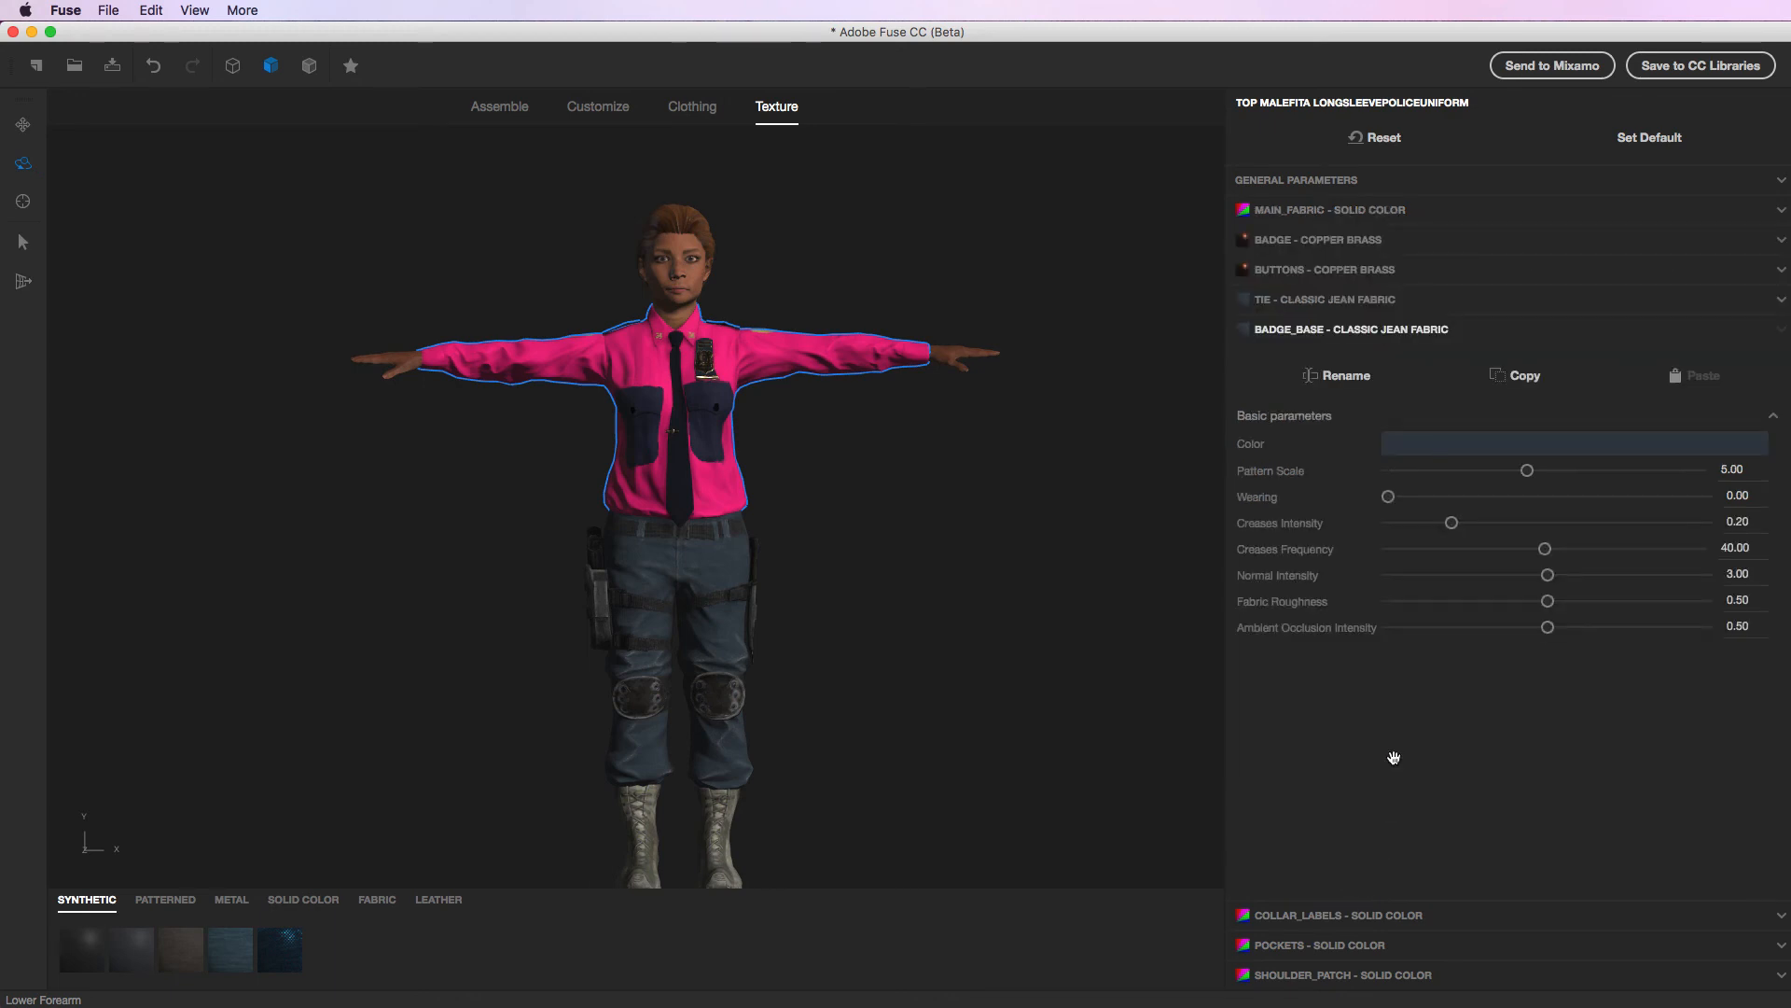
click(1408, 444)
drag(923, 423, 872, 333)
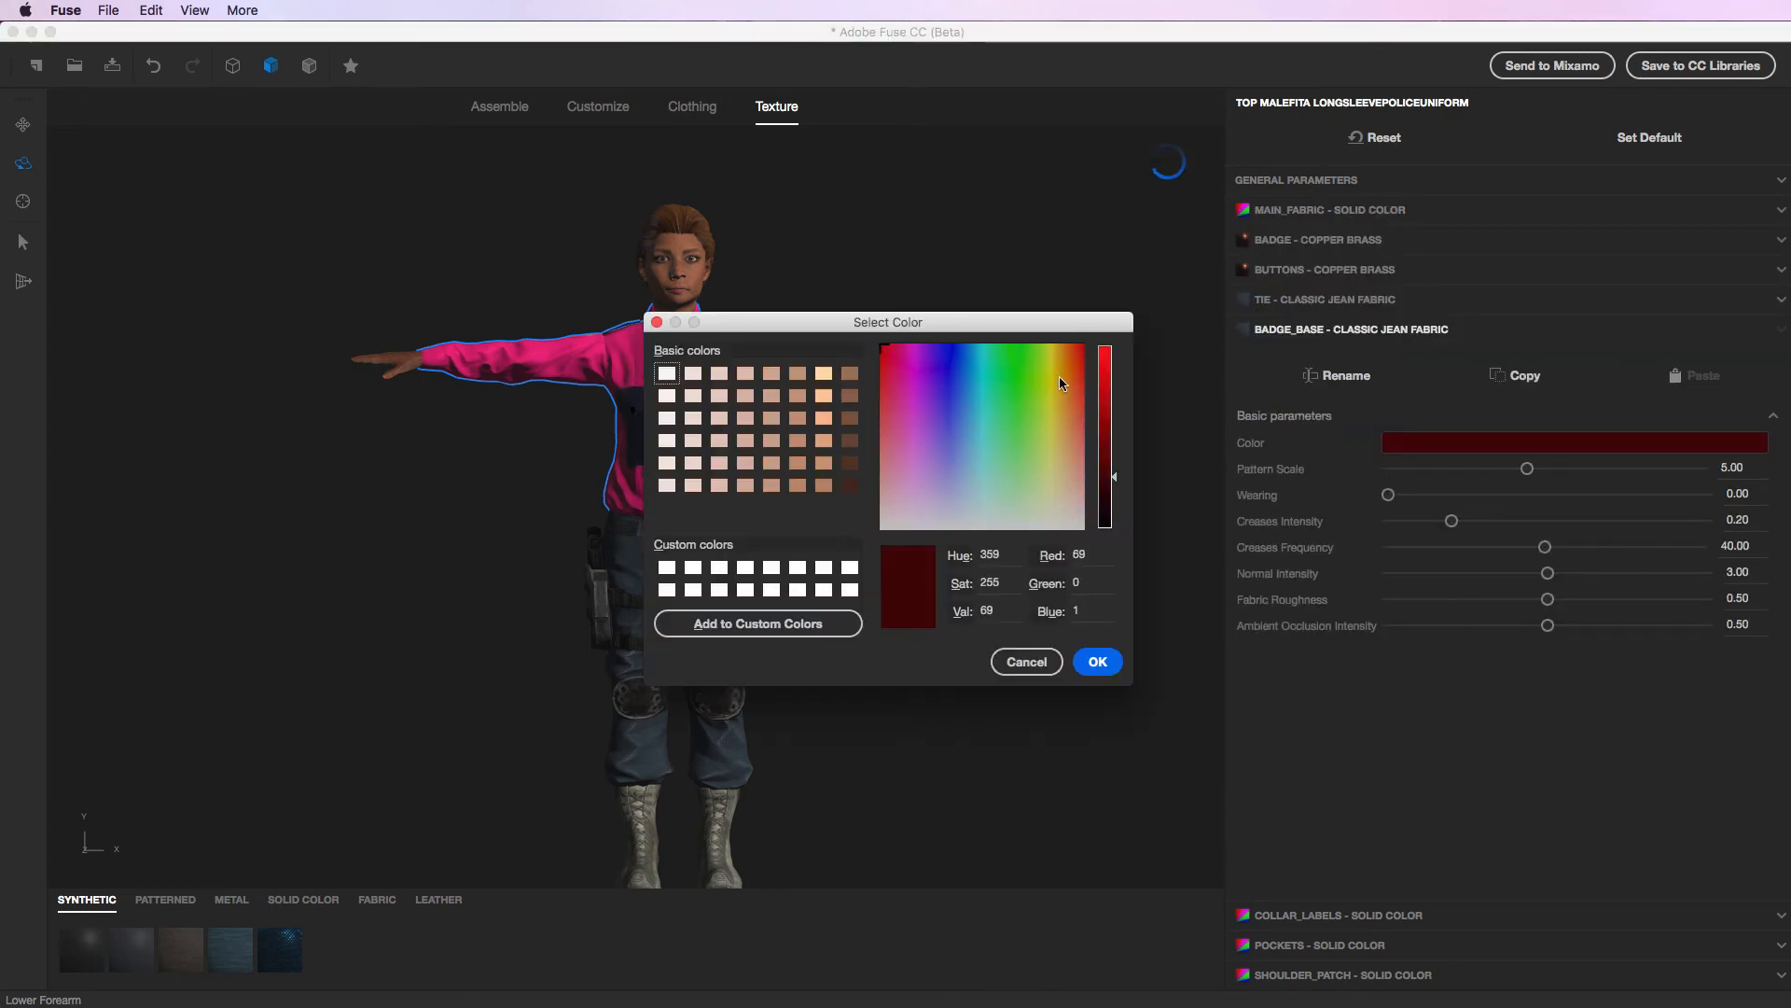
drag(1109, 397, 1109, 340)
drag(945, 329, 1158, 320)
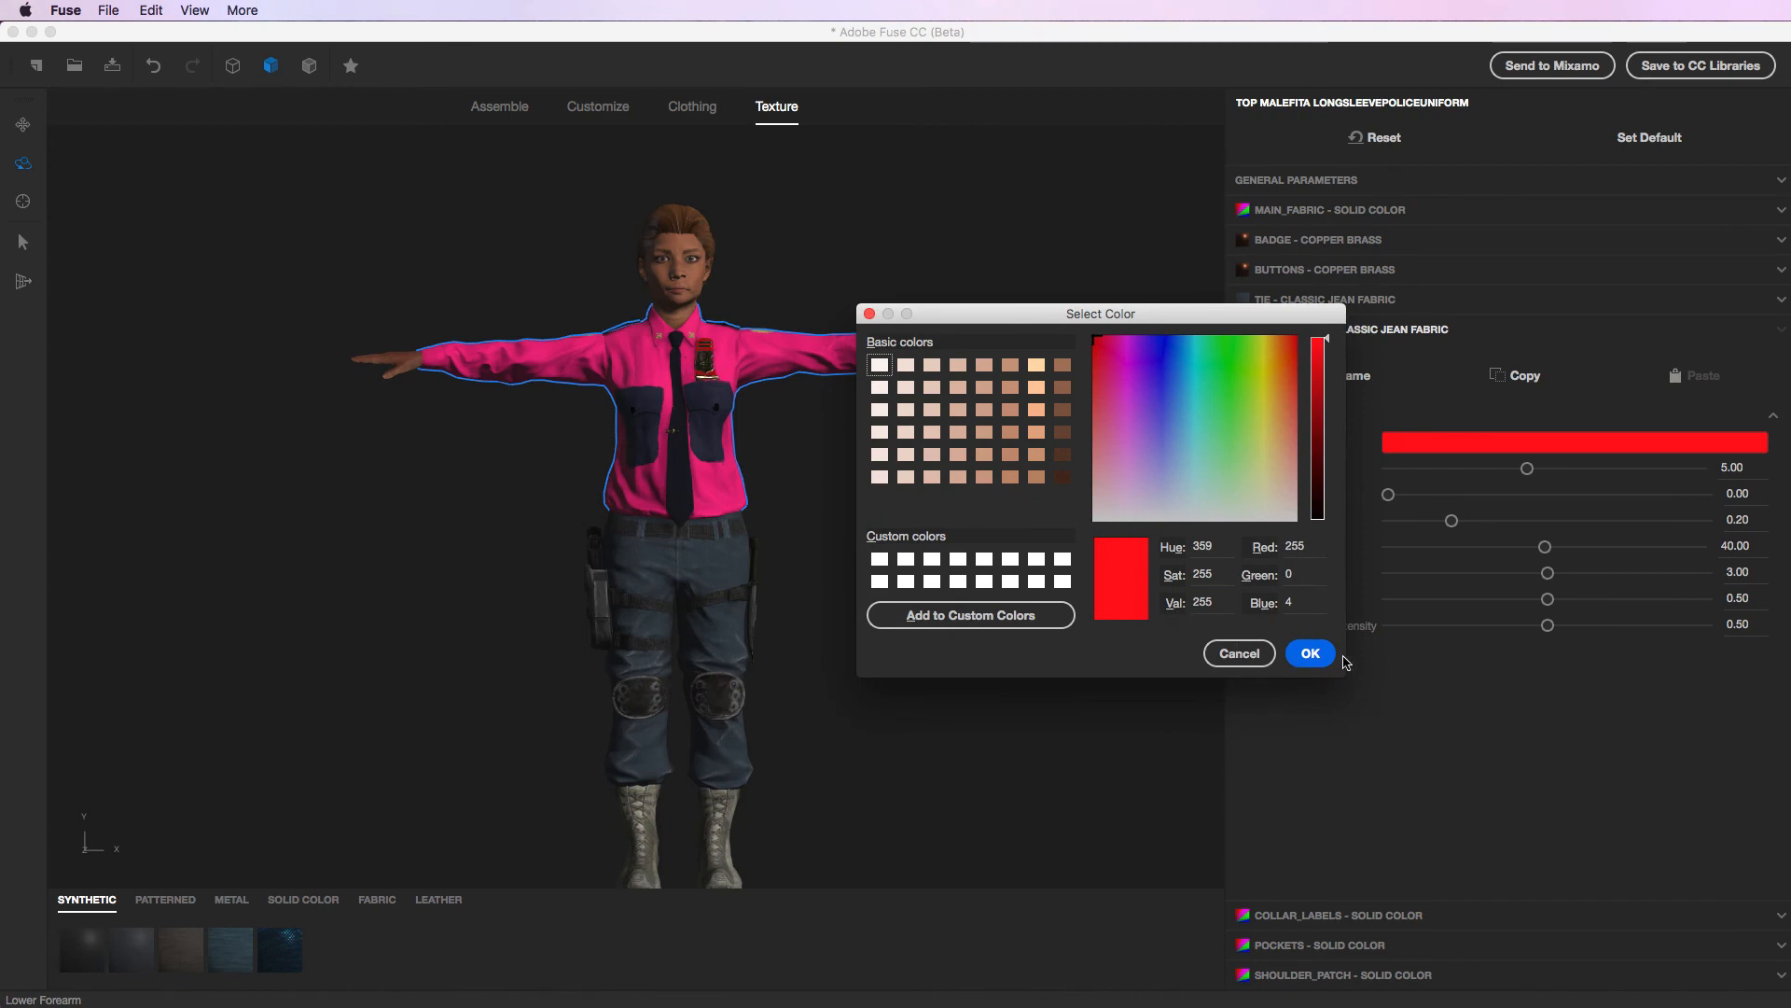
click(1313, 654)
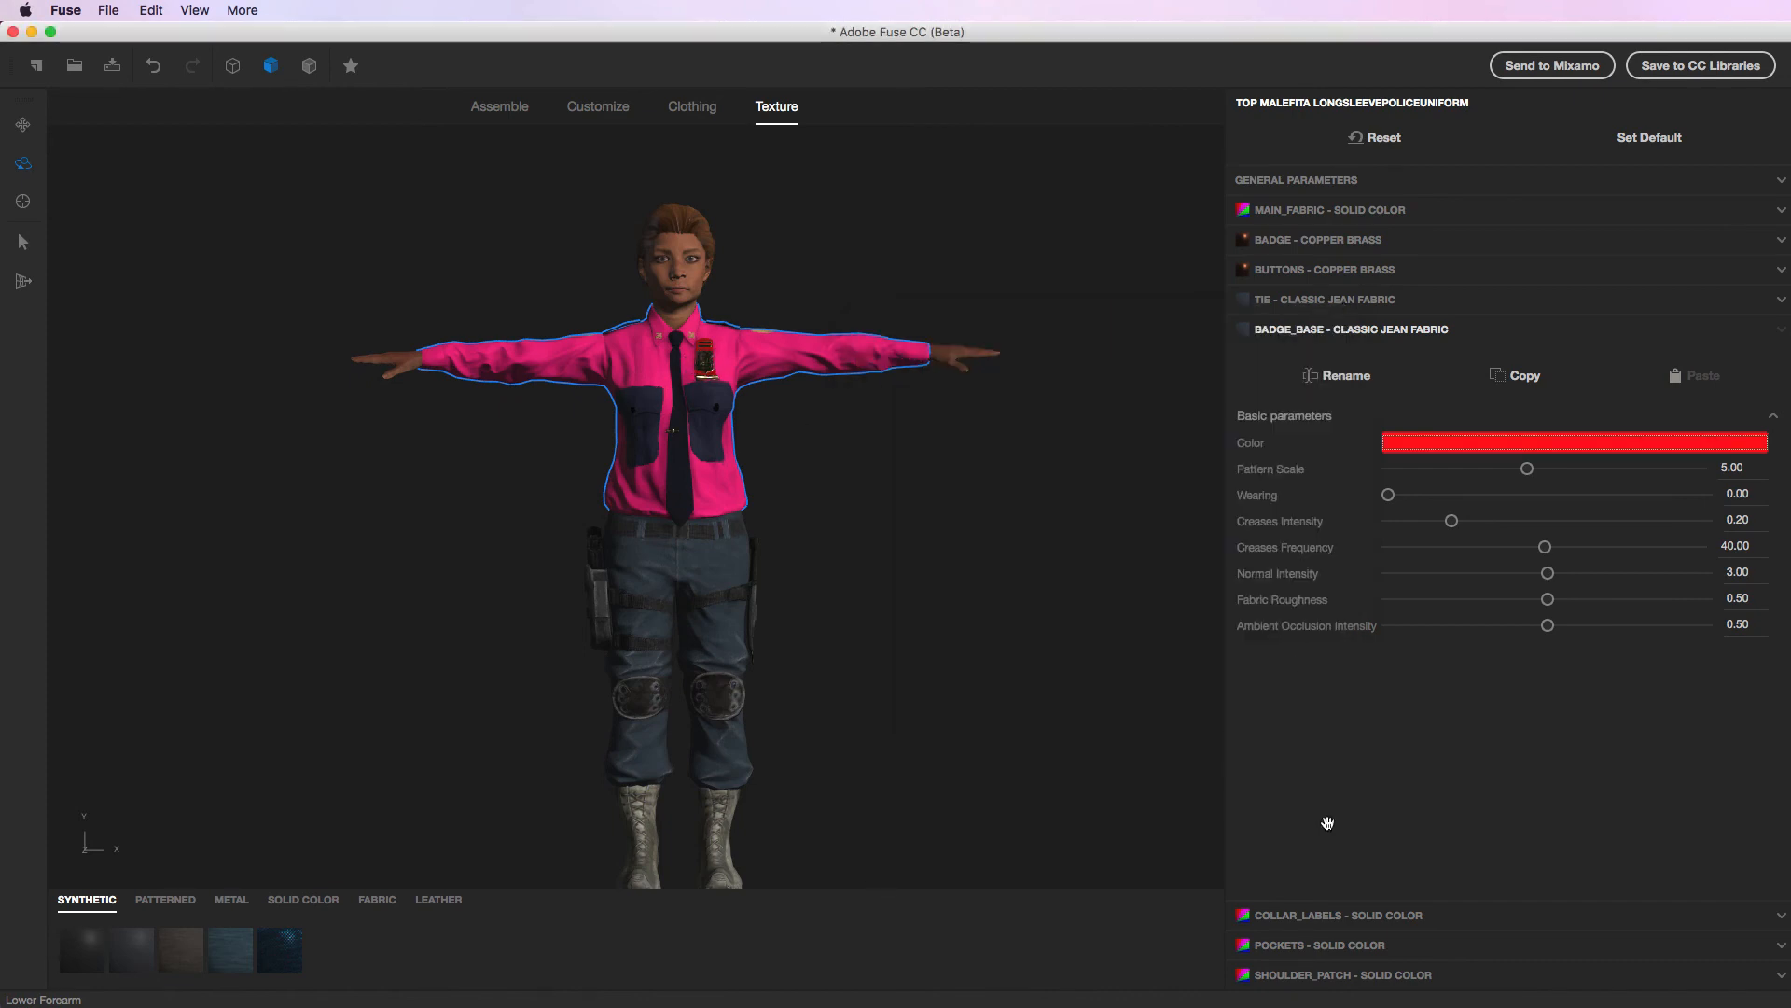
Change the shirt pockets' color to bright magenta (Red 255, Green 5, Blue 243).
click(1332, 945)
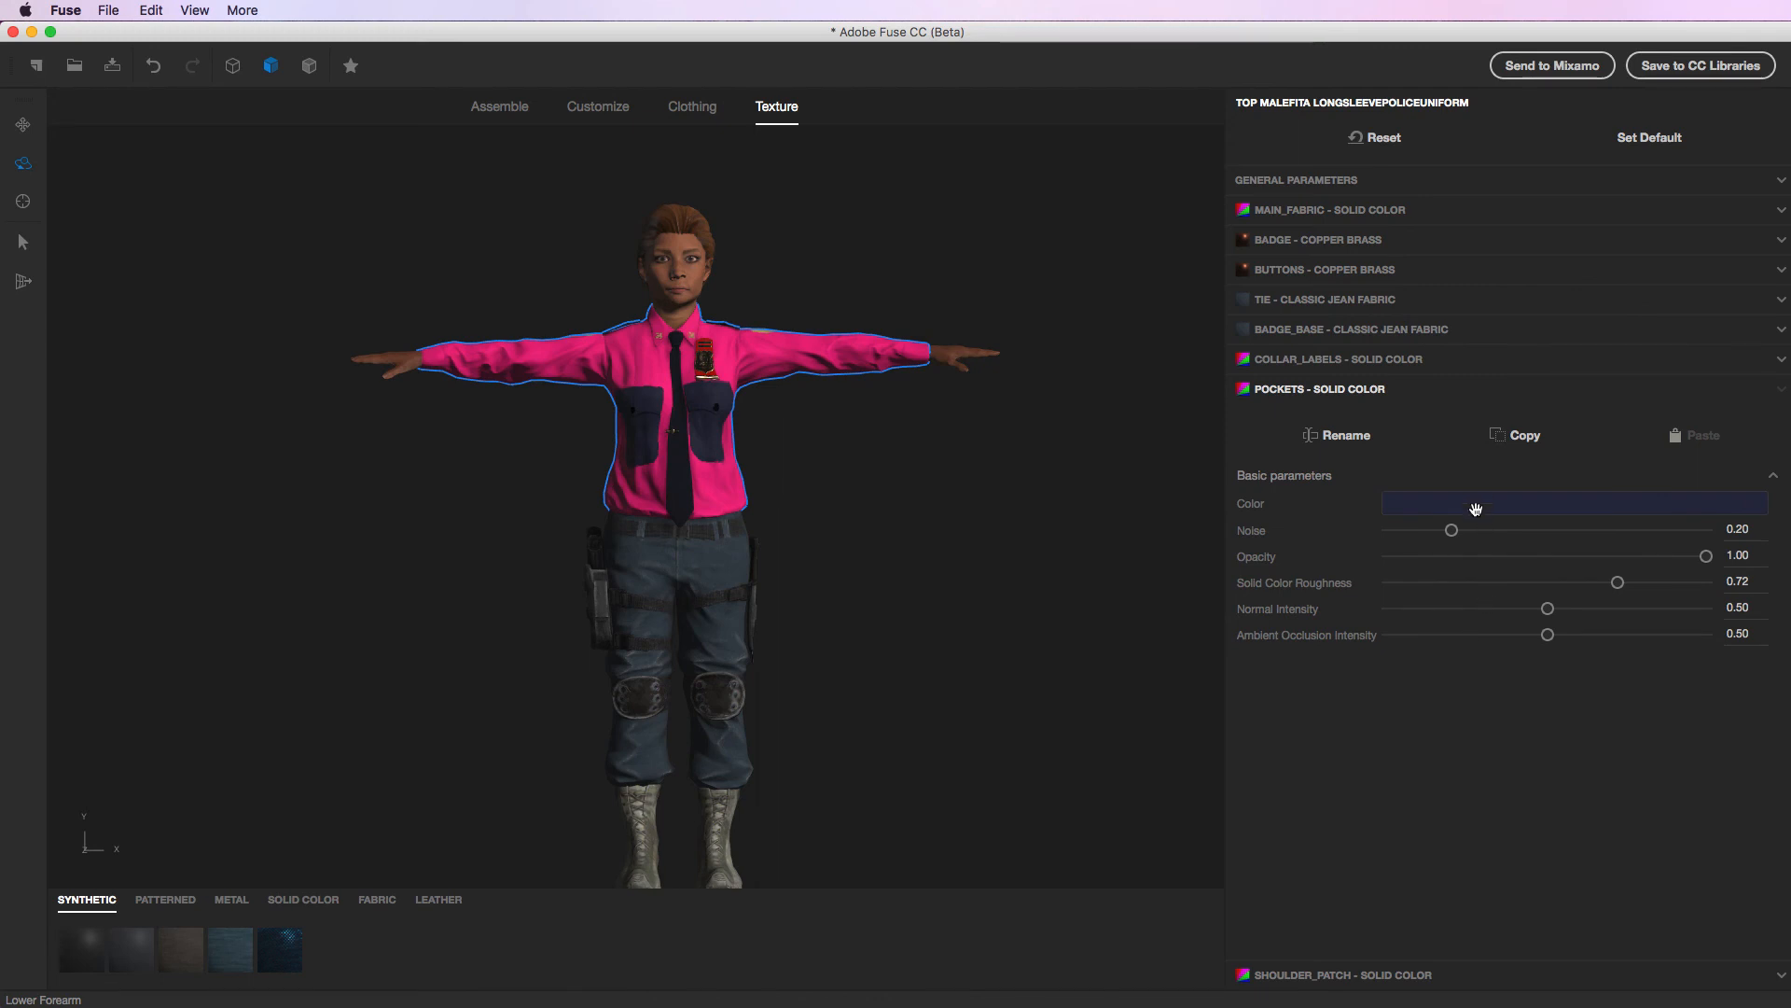
click(1475, 506)
click(903, 363)
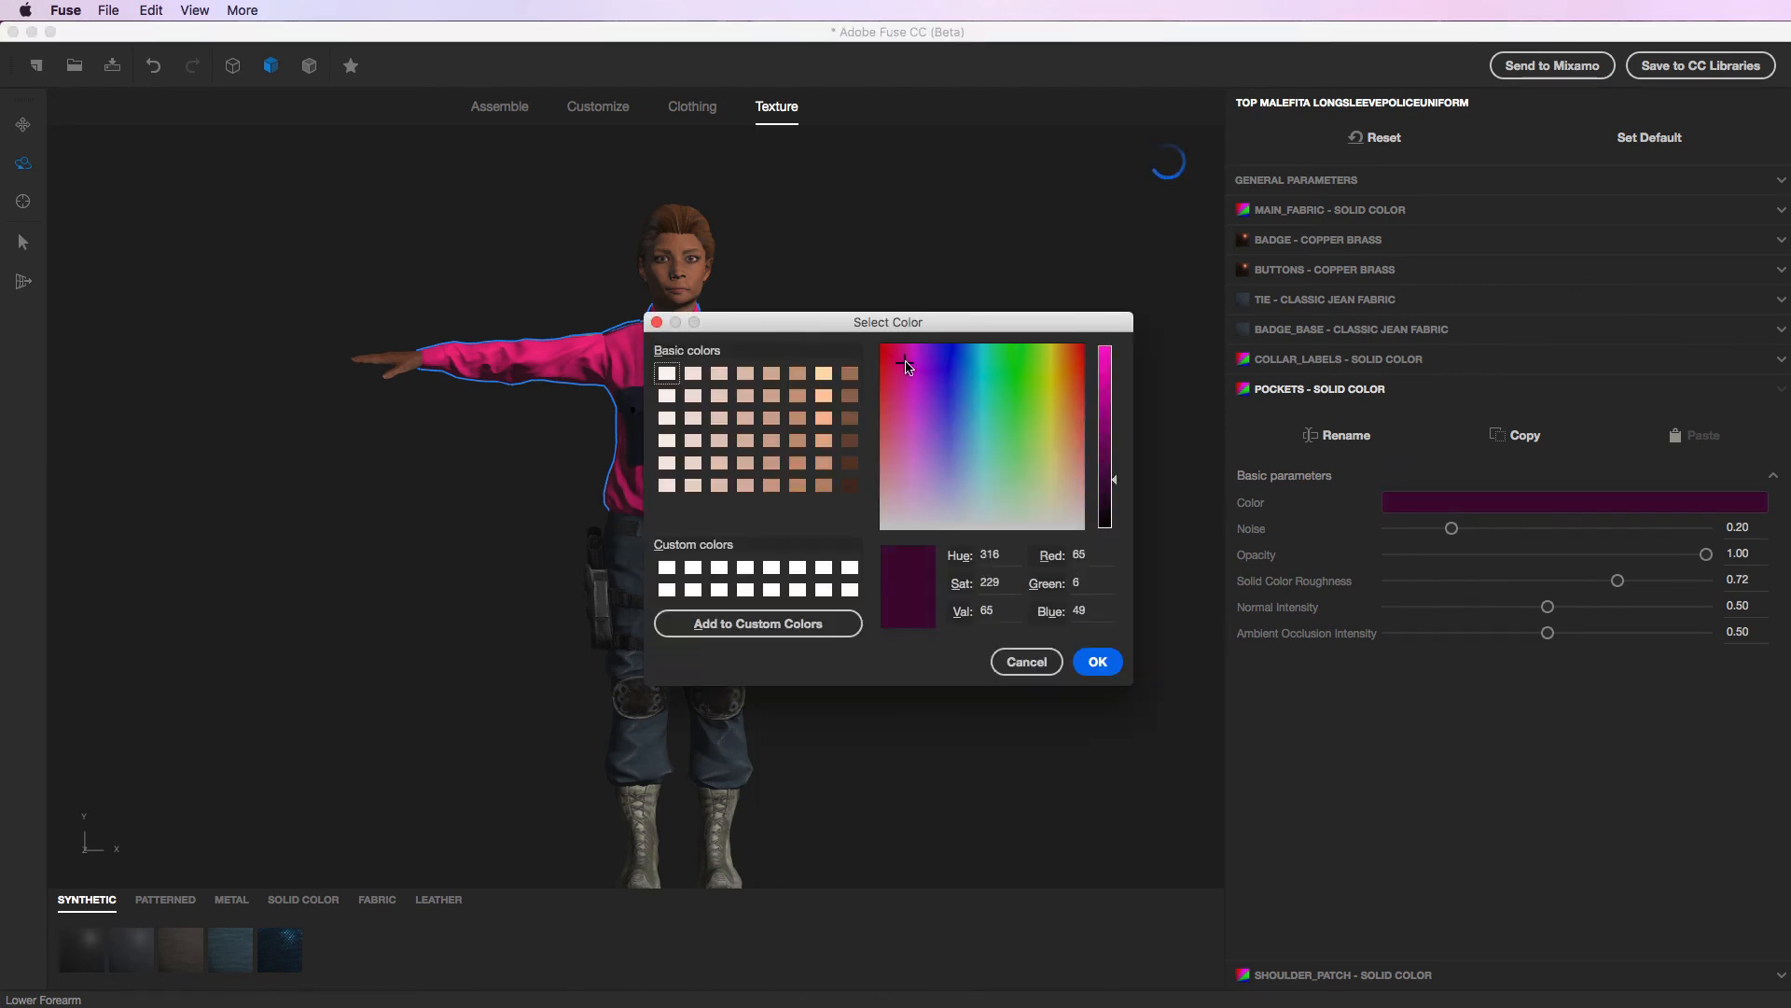
click(912, 348)
drag(1109, 441, 1106, 350)
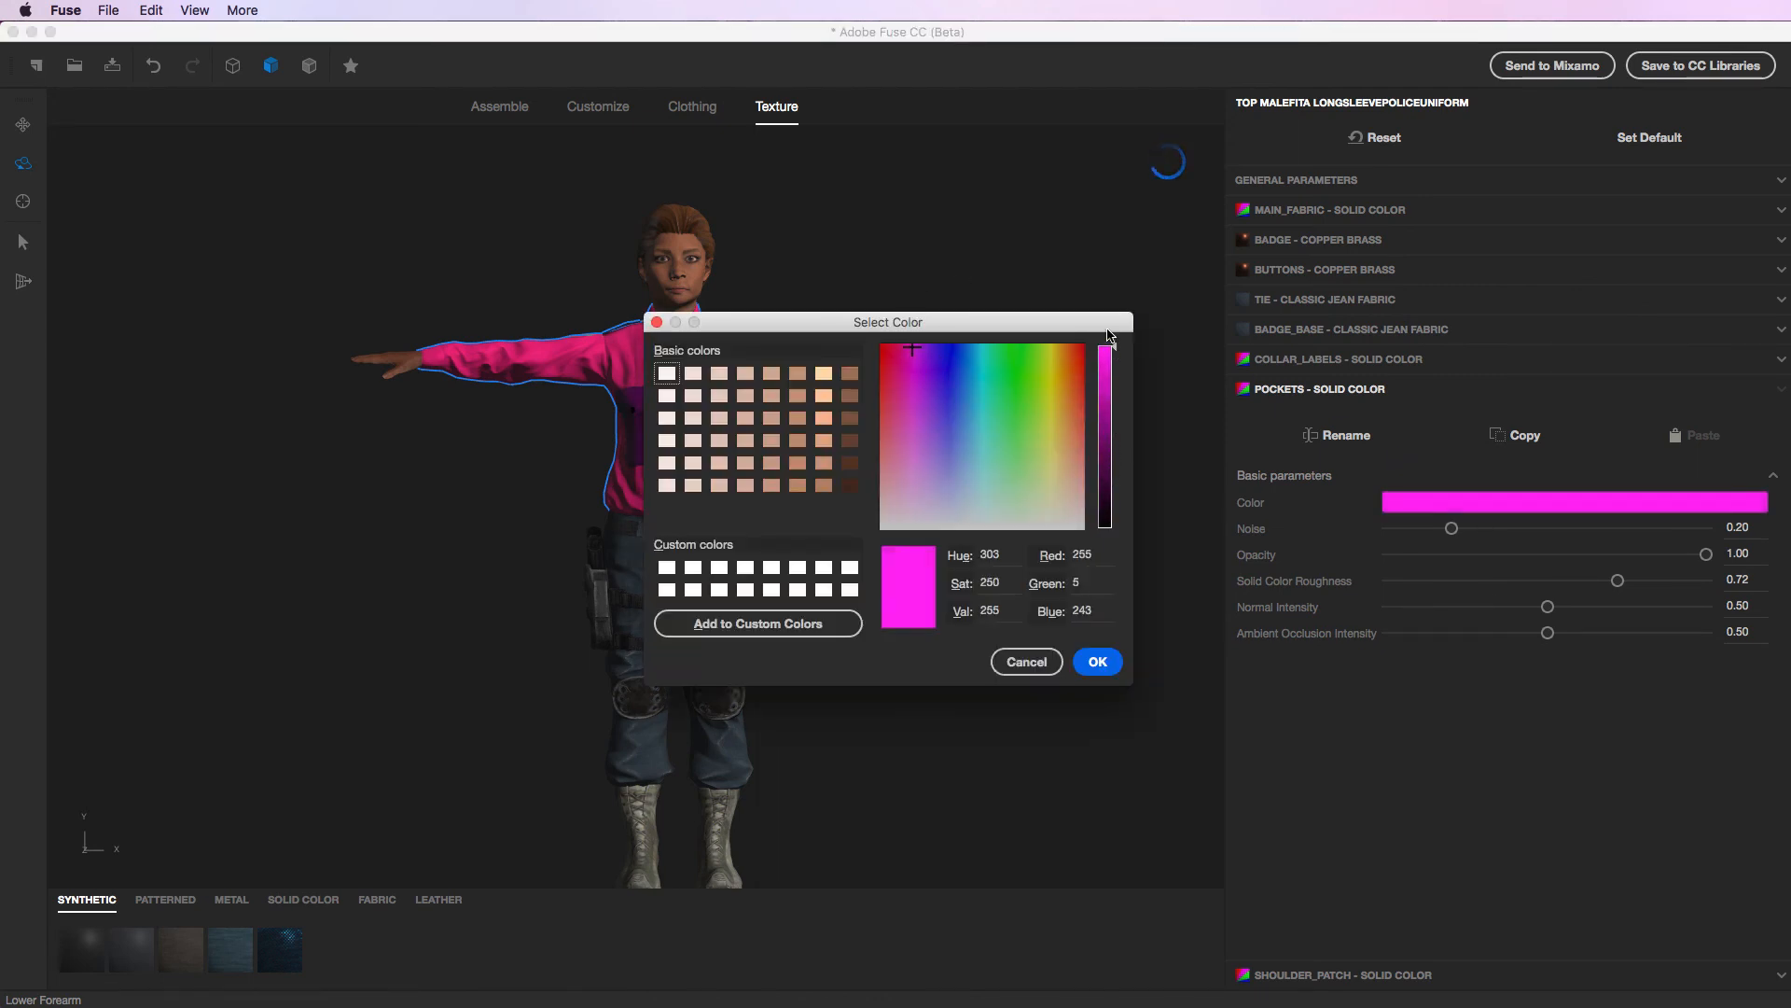
click(1098, 660)
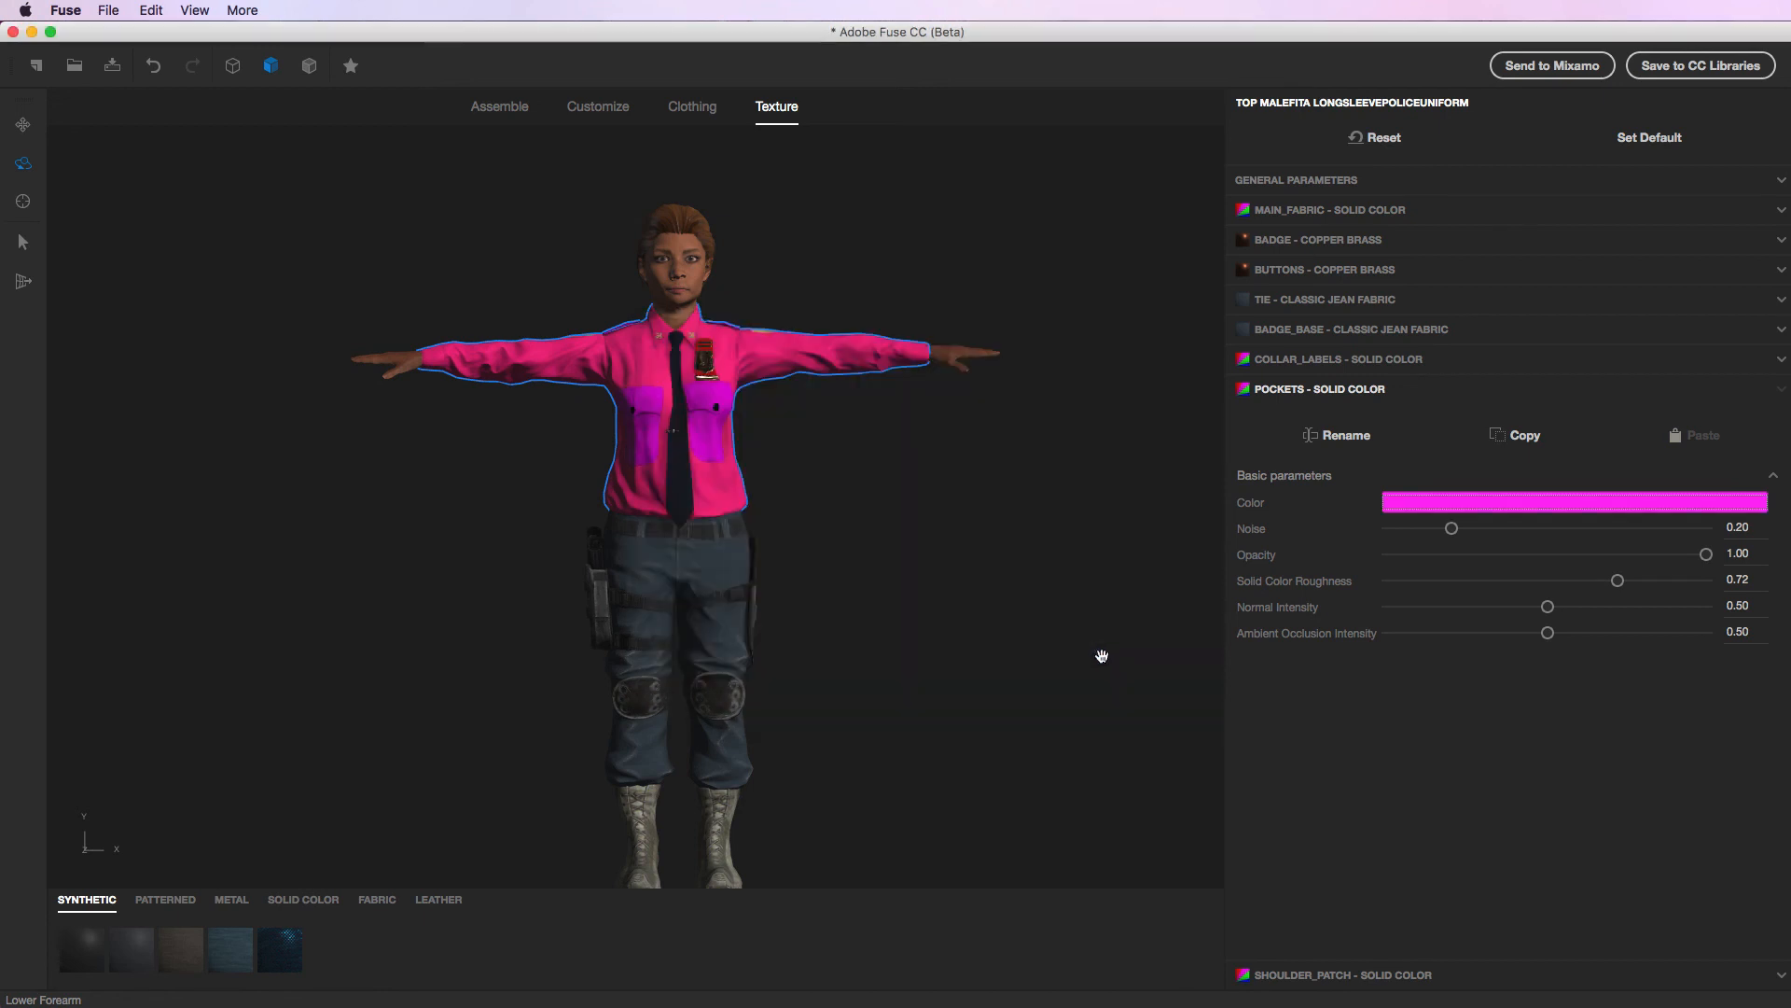
Try the Leather Studded Armor material on the tactical pants' fabric and replace it with Classic Leather.
click(720, 560)
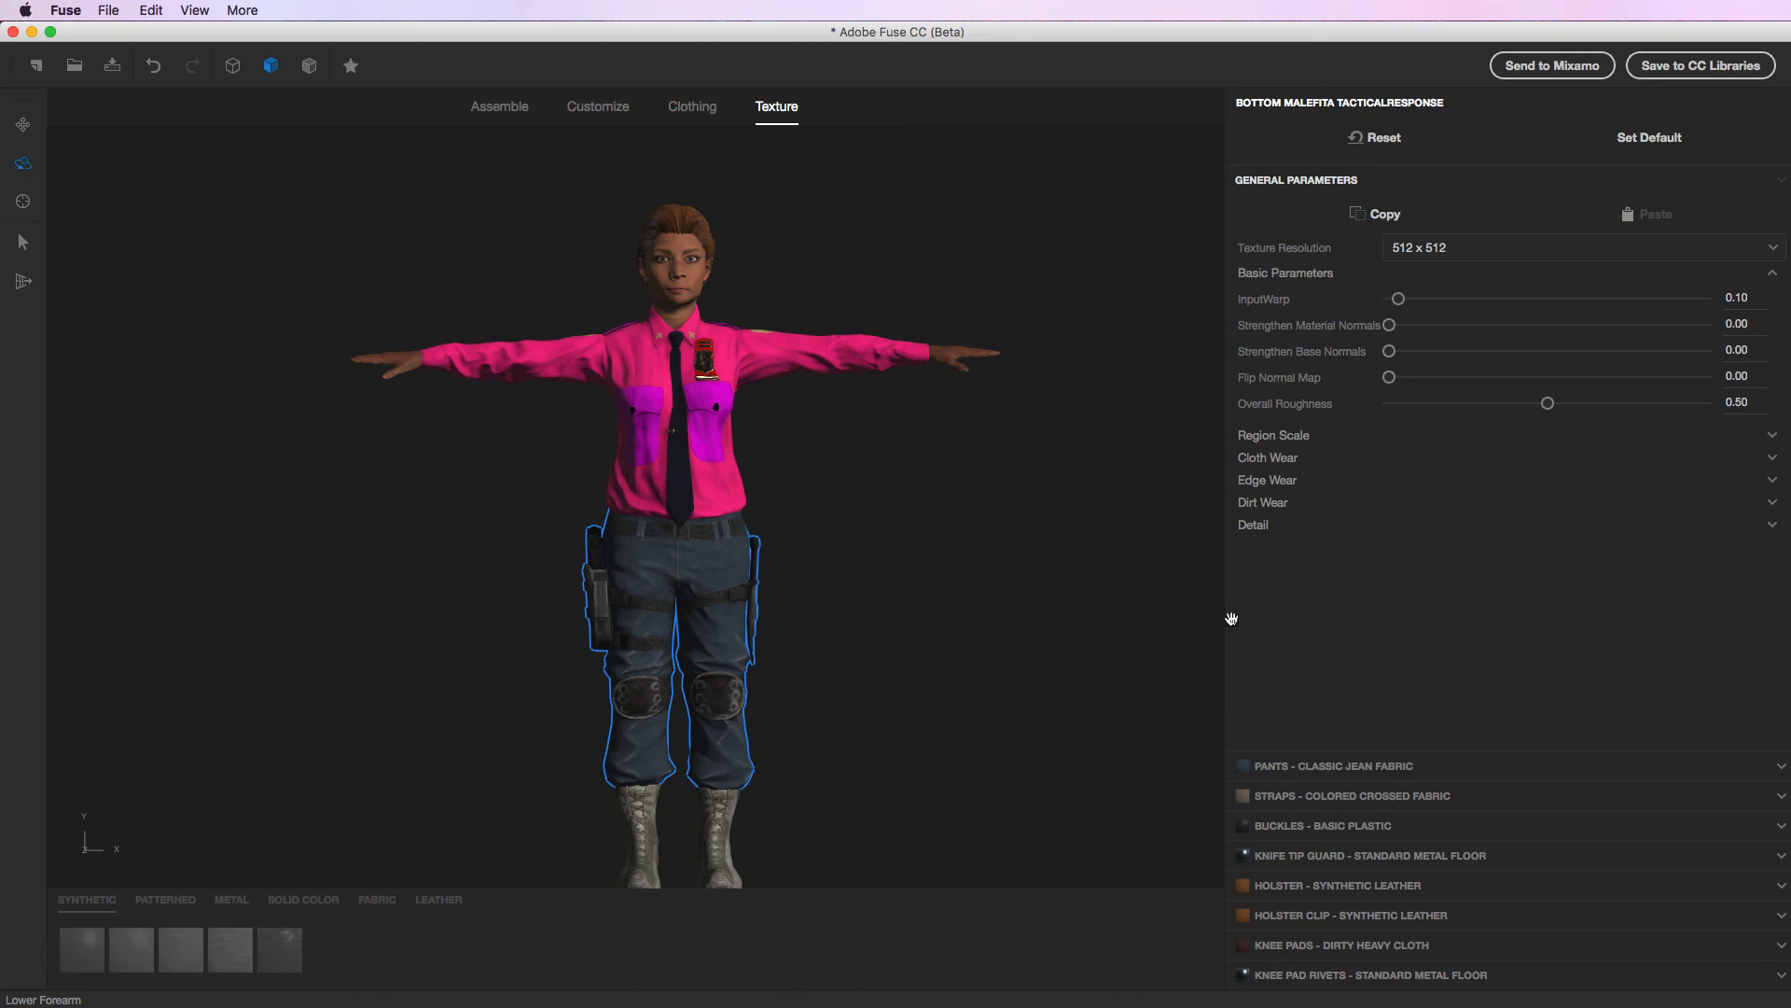
click(1340, 770)
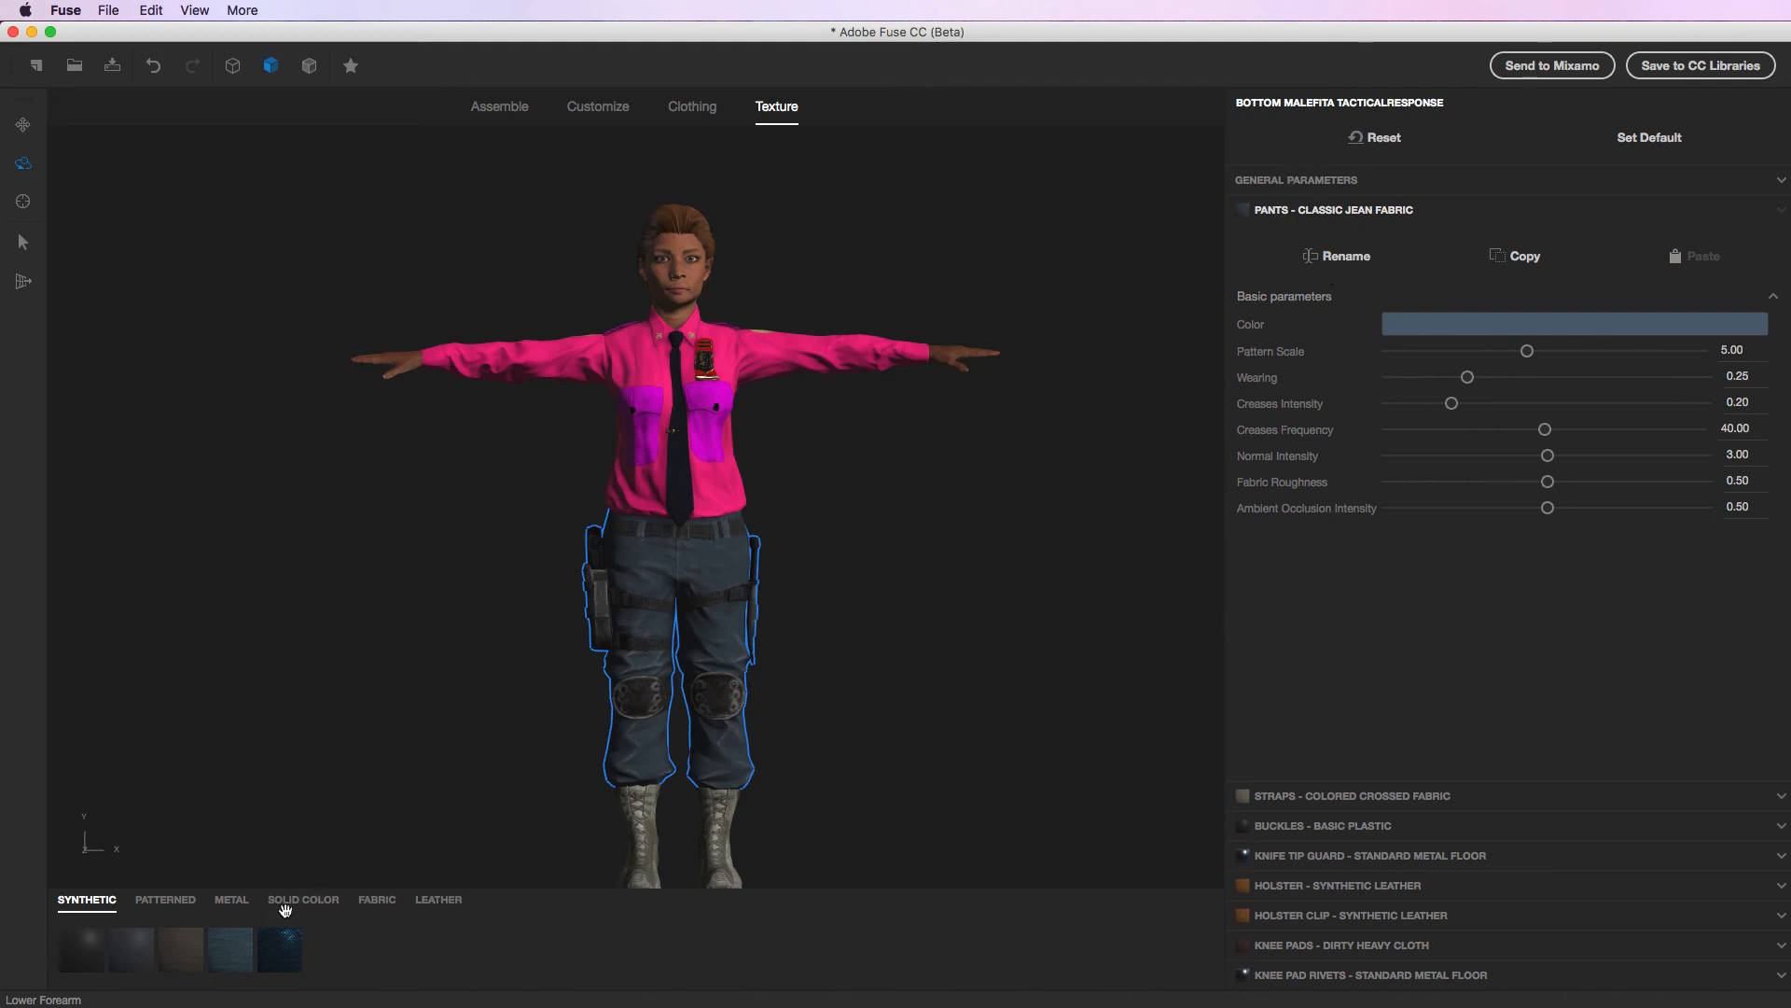
click(438, 902)
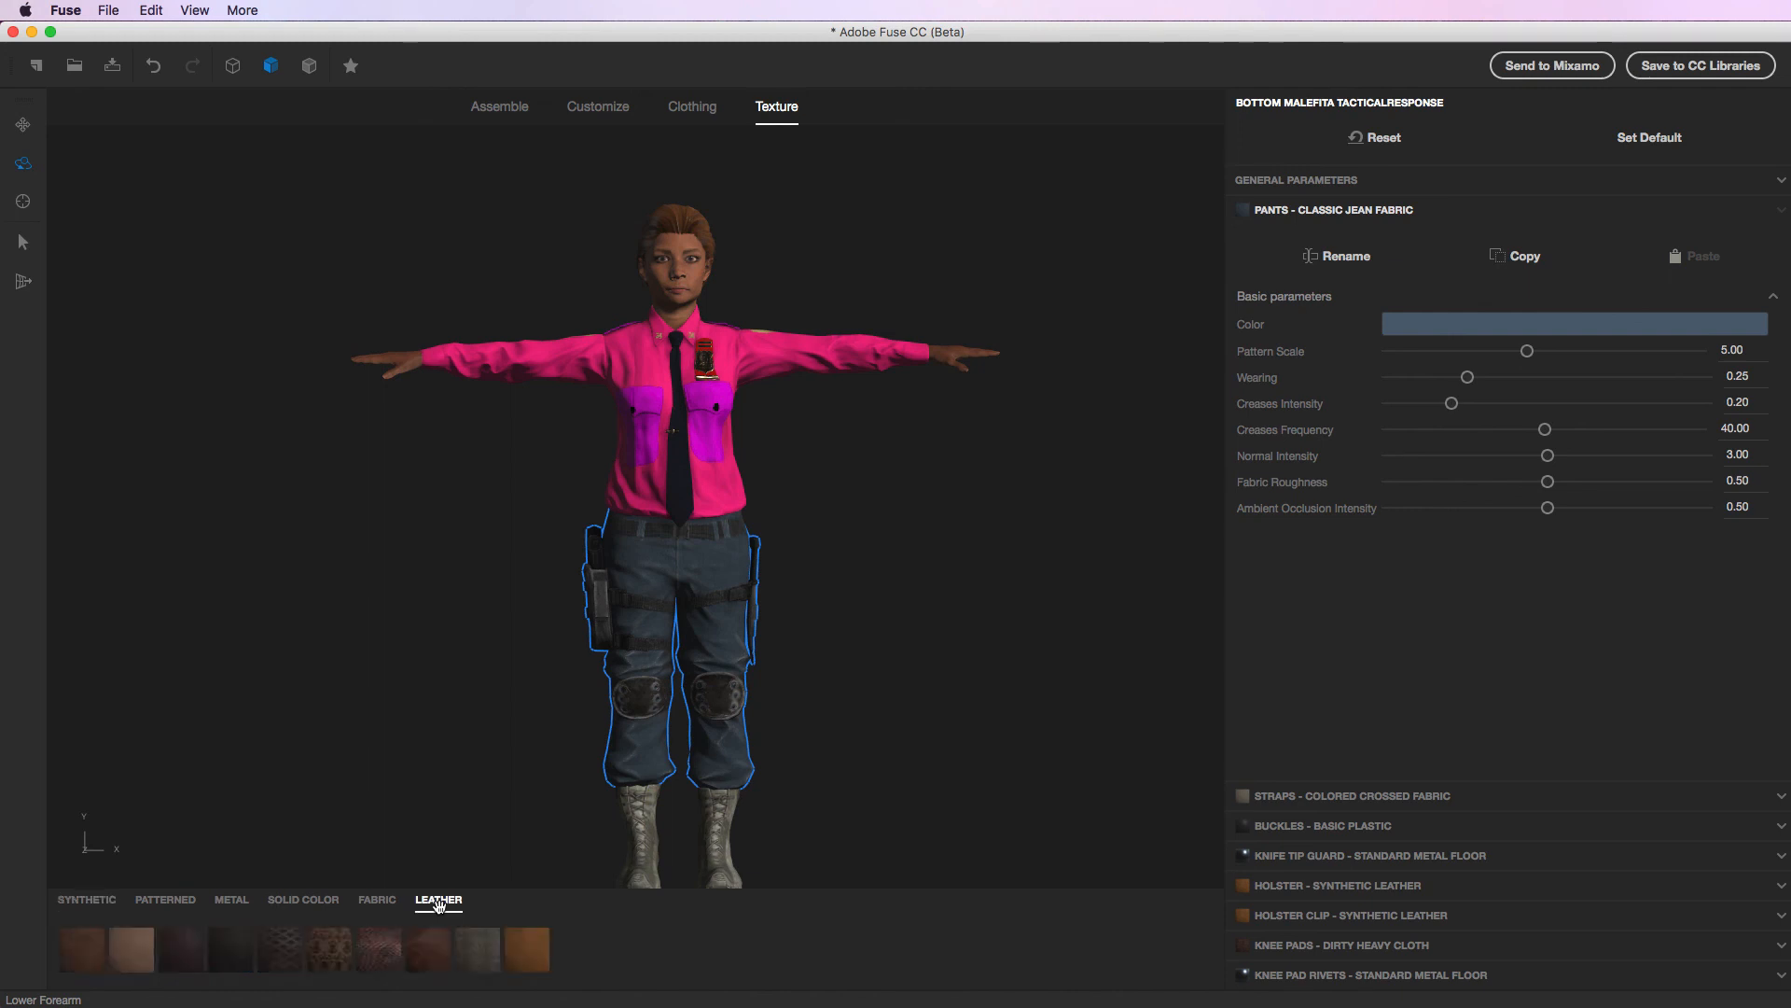
click(229, 953)
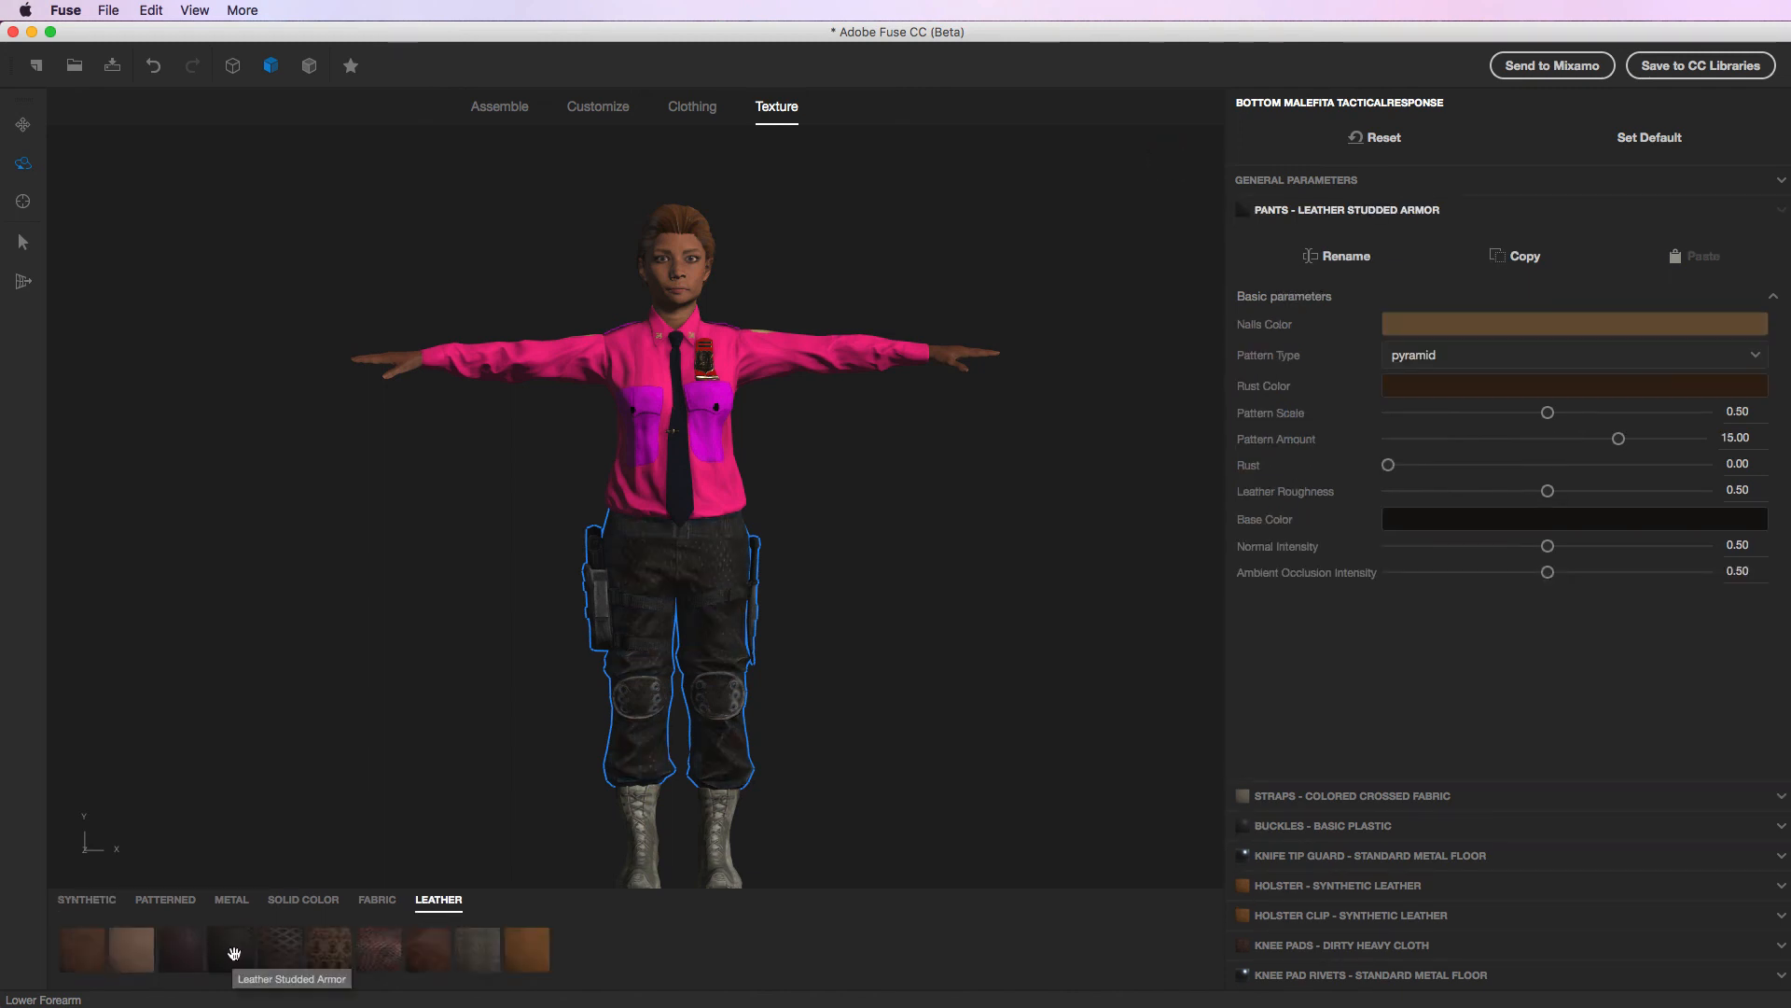
click(83, 950)
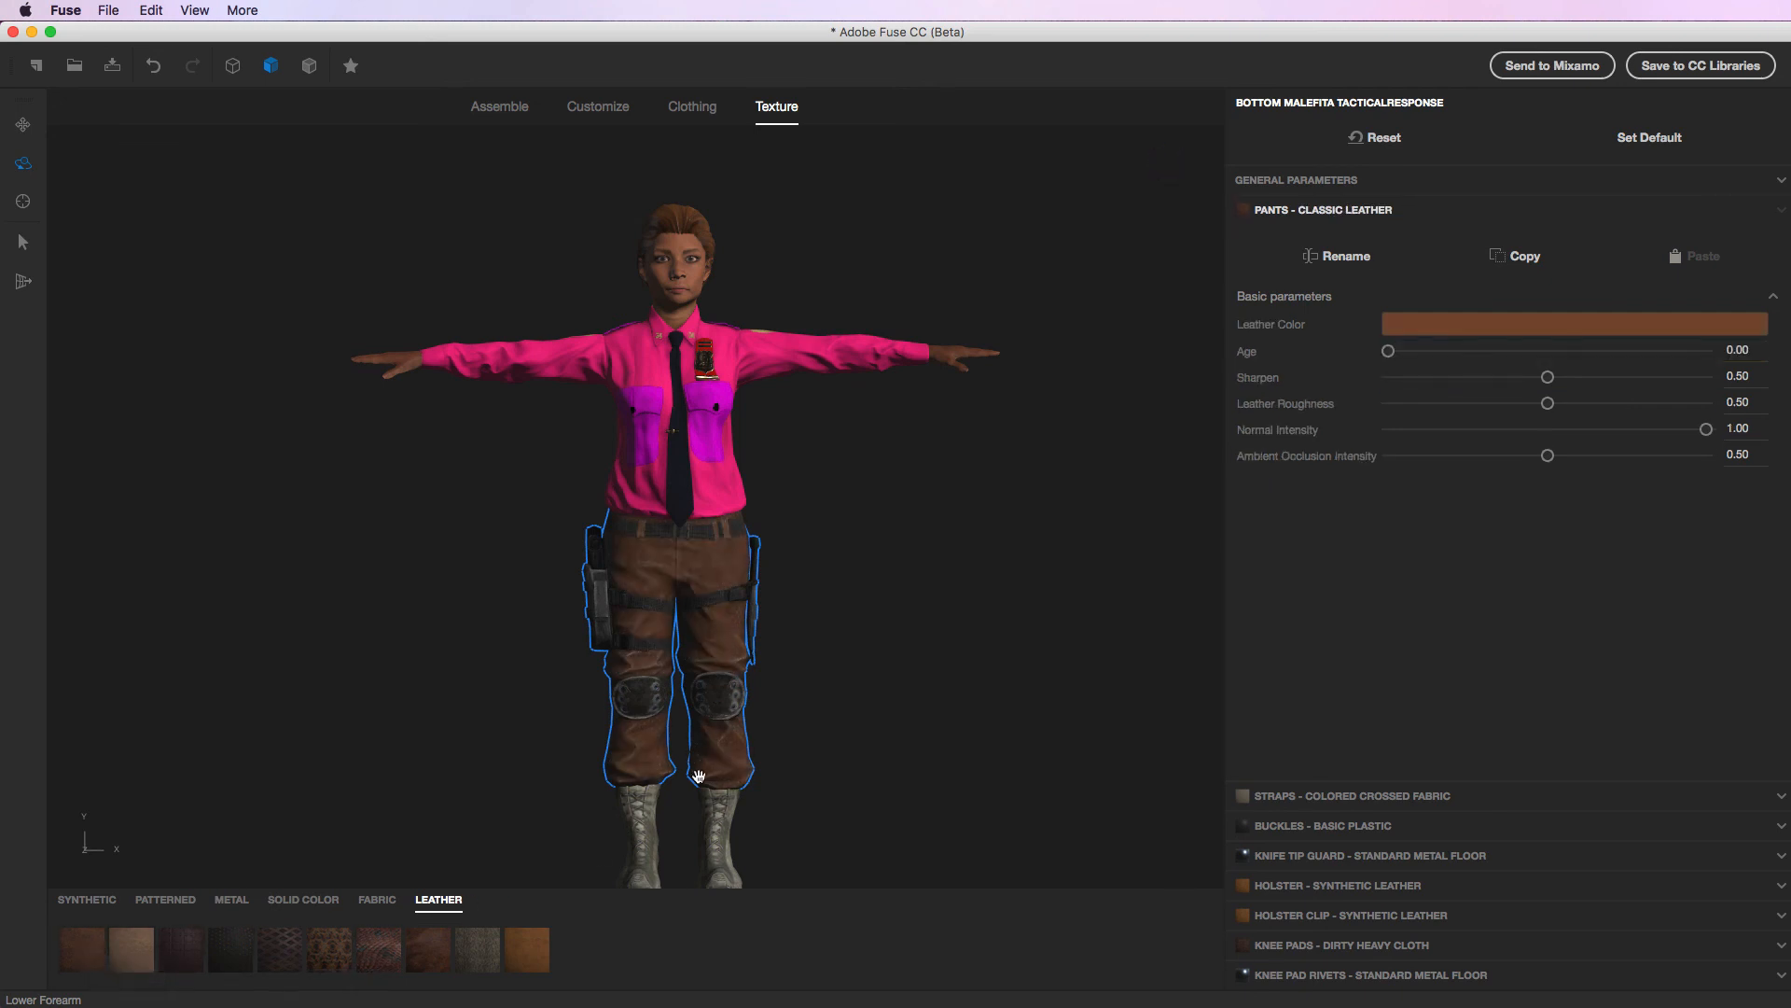
Look at the tactical boots' texture settings and bring up the file commands.
click(644, 824)
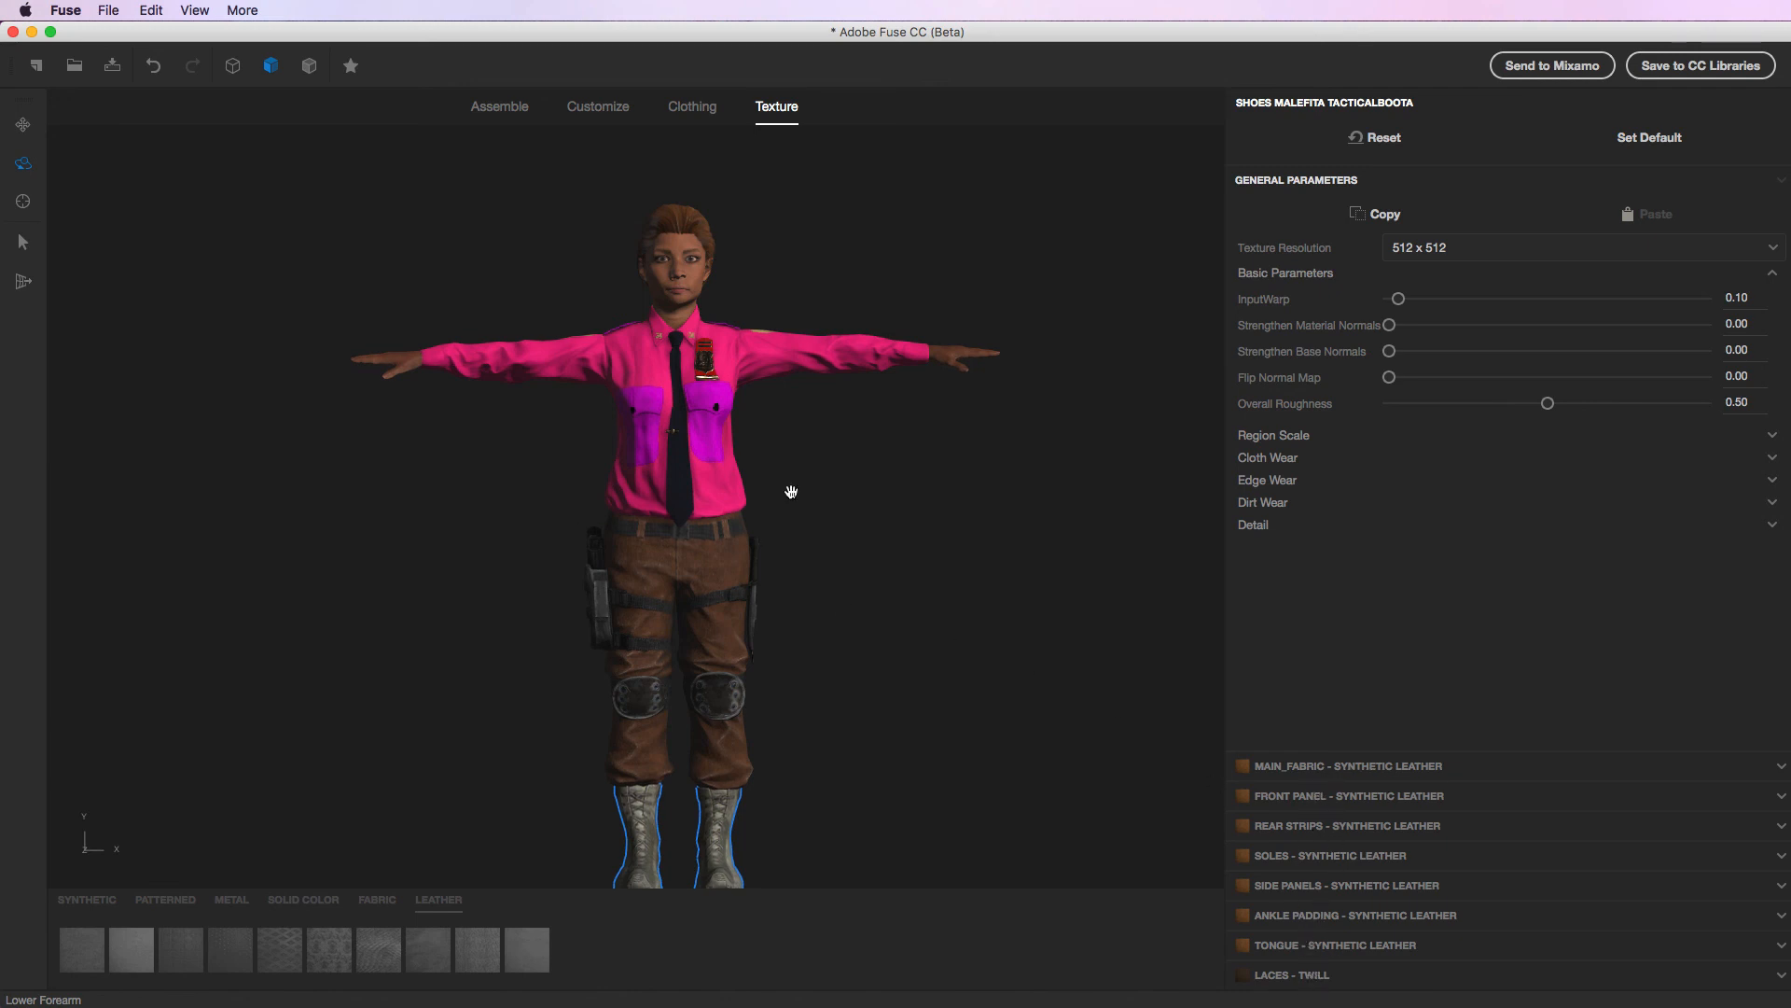
mouse_move(844, 523)
mouse_down()
mouse_move(1027, 571)
mouse_move(1215, 556)
mouse_move(844, 572)
mouse_move(536, 436)
mouse_move(421, 539)
mouse_move(1016, 564)
mouse_move(844, 507)
mouse_up()
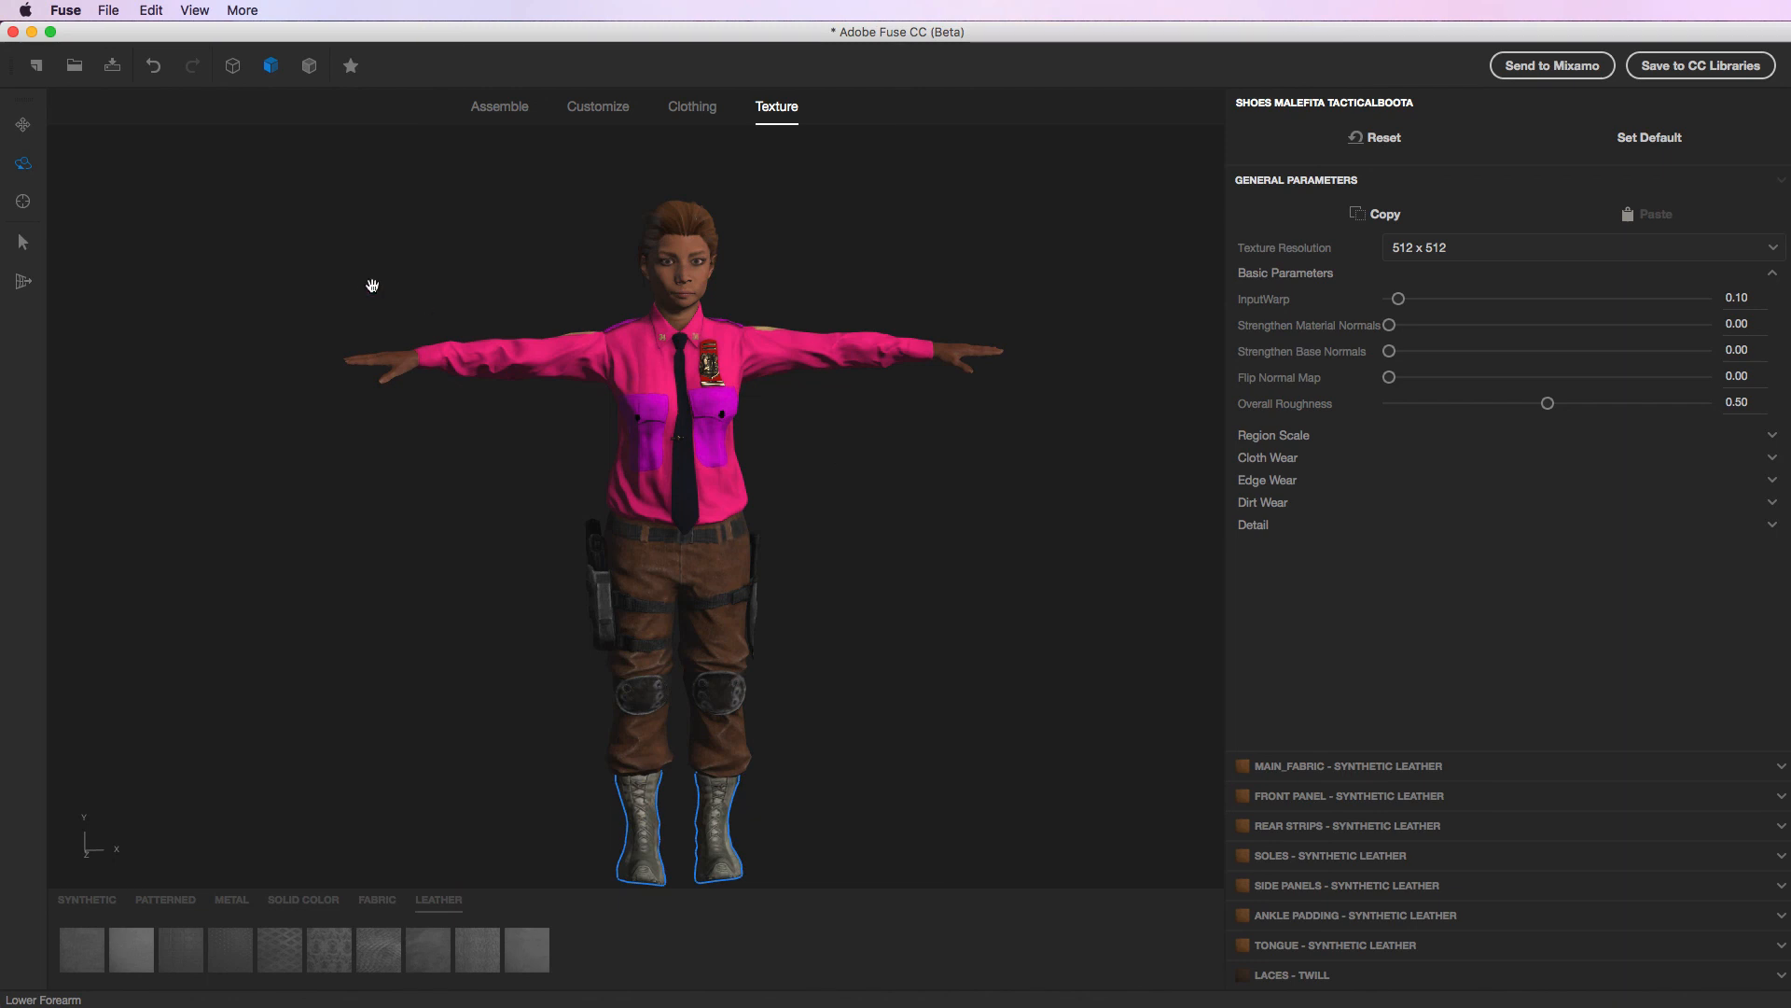
click(99, 16)
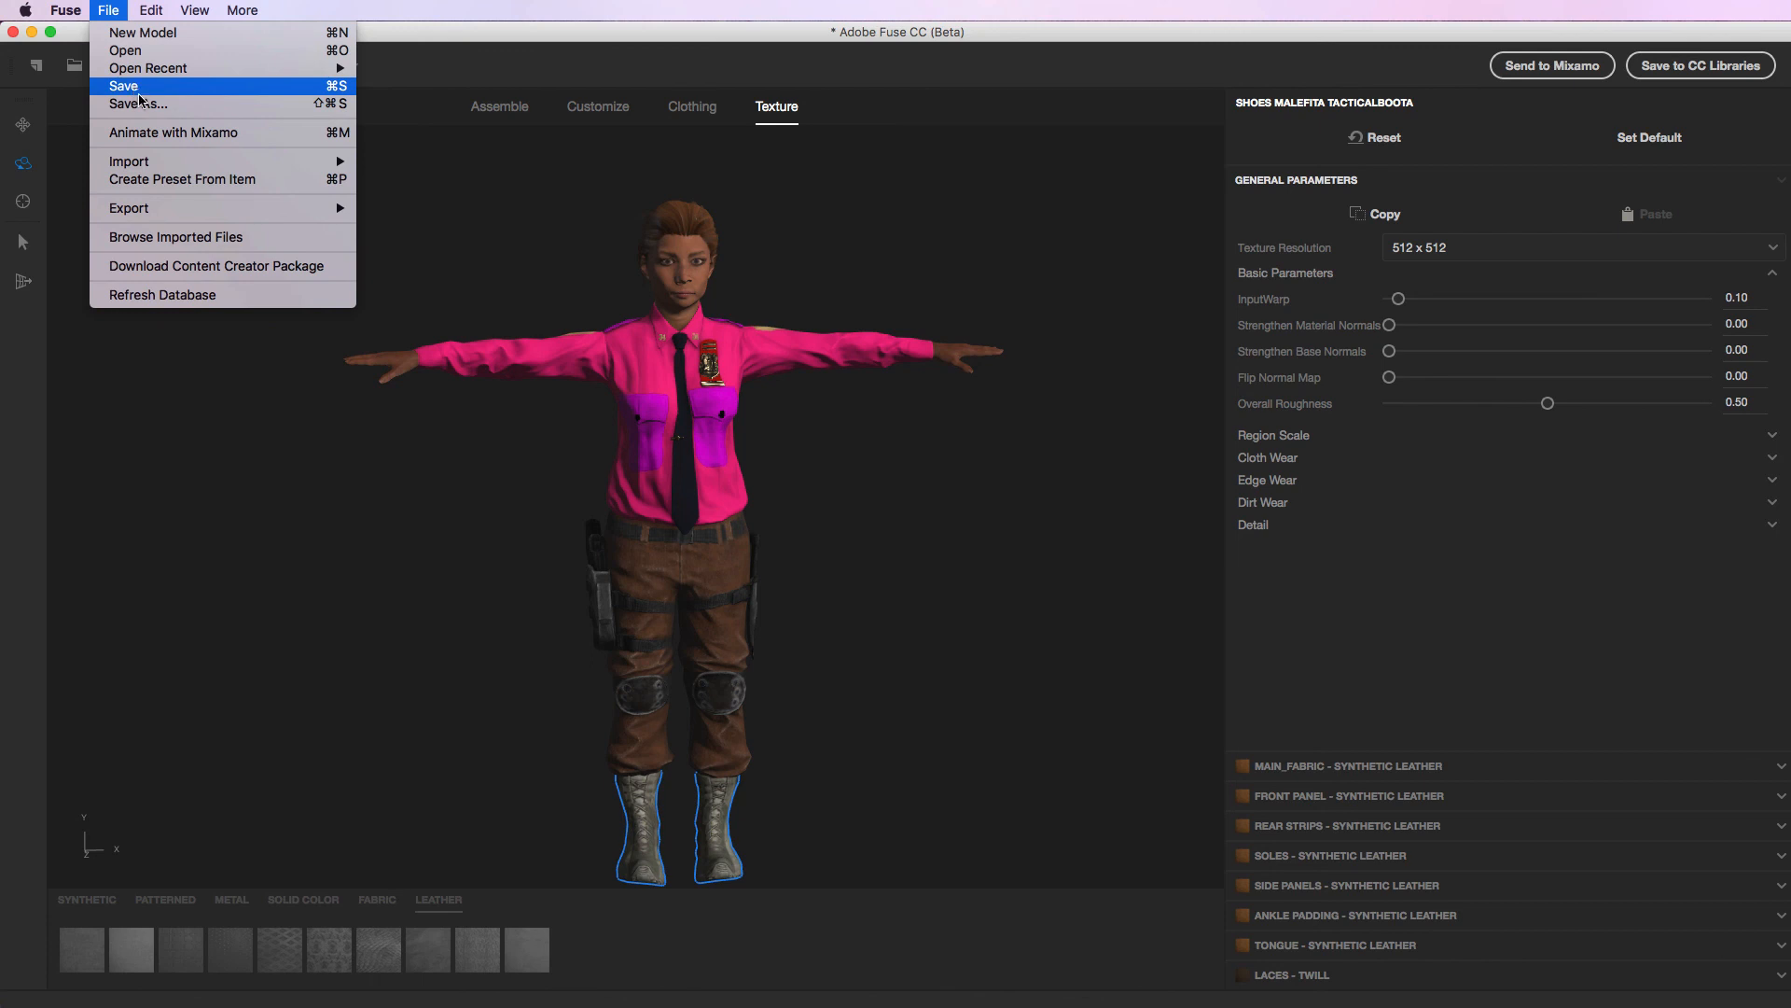